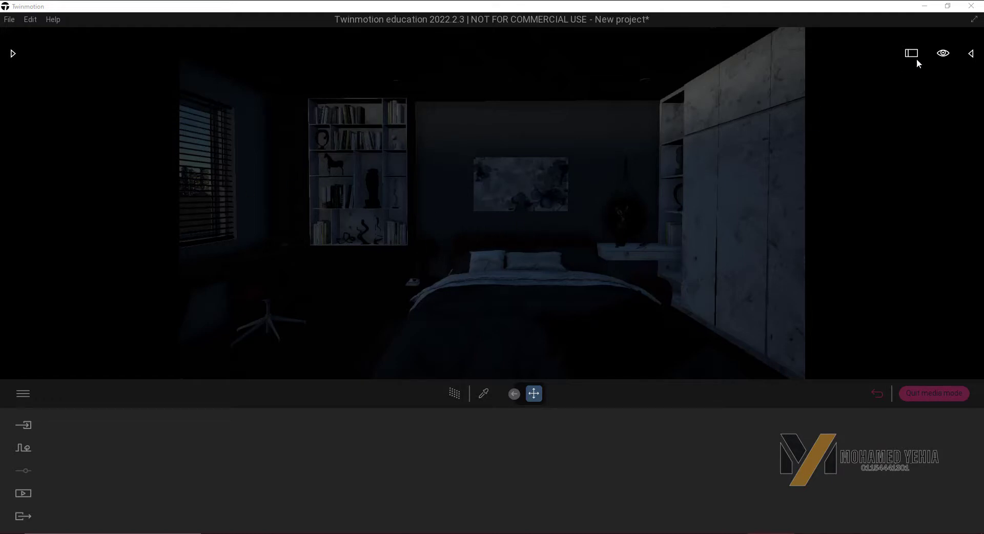
Step: Show the Library's Lights category with Omnidirectional, Spot, Neon, Area and IES lights
{"action": "left_click", "coordinate": [943, 55]}
{"action": "left_click", "coordinate": [13, 53]}
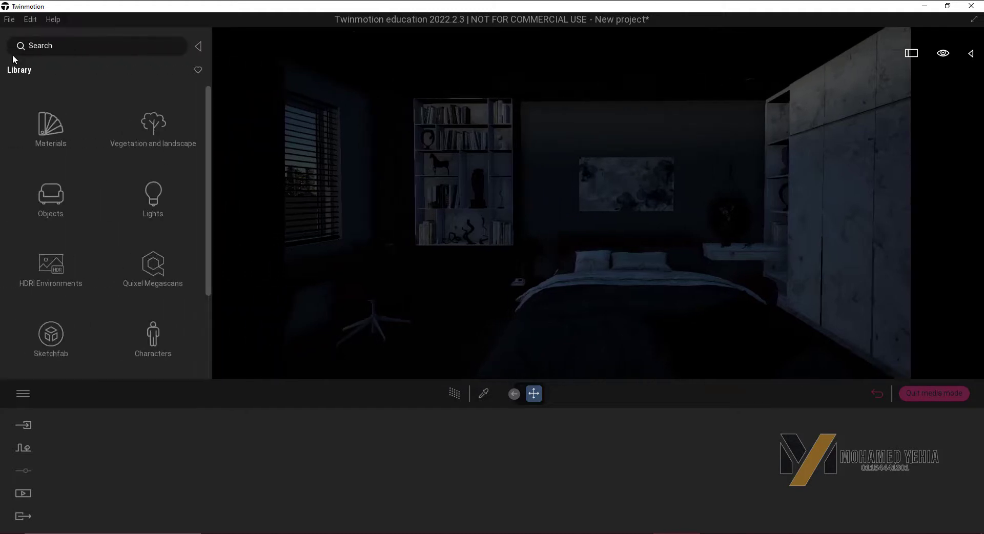
{"action": "left_click", "coordinate": [153, 195]}
{"action": "mouse_move", "coordinate": [207, 162]}
{"action": "left_mouse_down"}
{"action": "mouse_move", "coordinate": [209, 377]}
{"action": "mouse_move", "coordinate": [201, 250]}
{"action": "mouse_move", "coordinate": [212, 148]}
{"action": "left_mouse_up"}
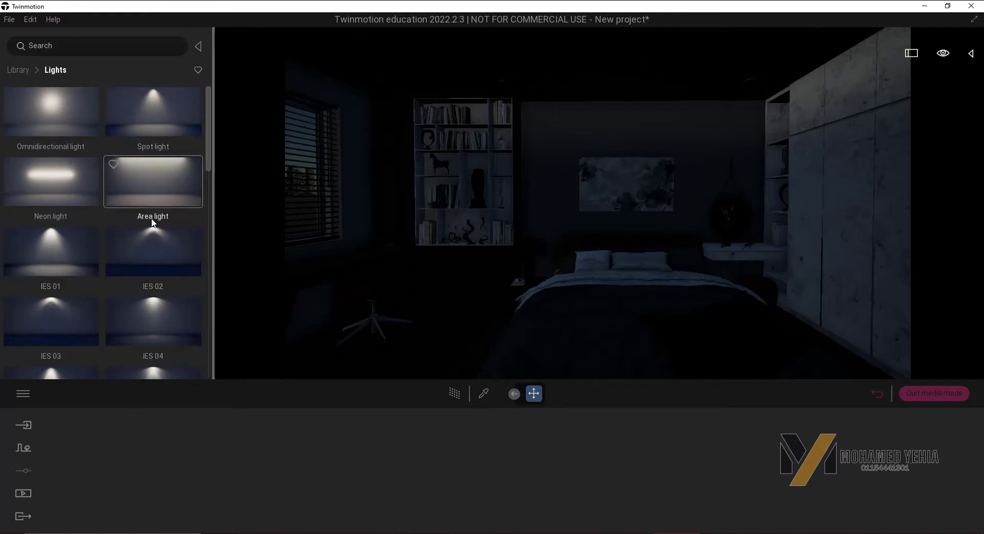
Step: Place an omnidirectional light above the bed and set its intensity to 20 lm
{"action": "left_click_drag", "start_coordinate": [56, 112], "coordinate": [581, 311]}
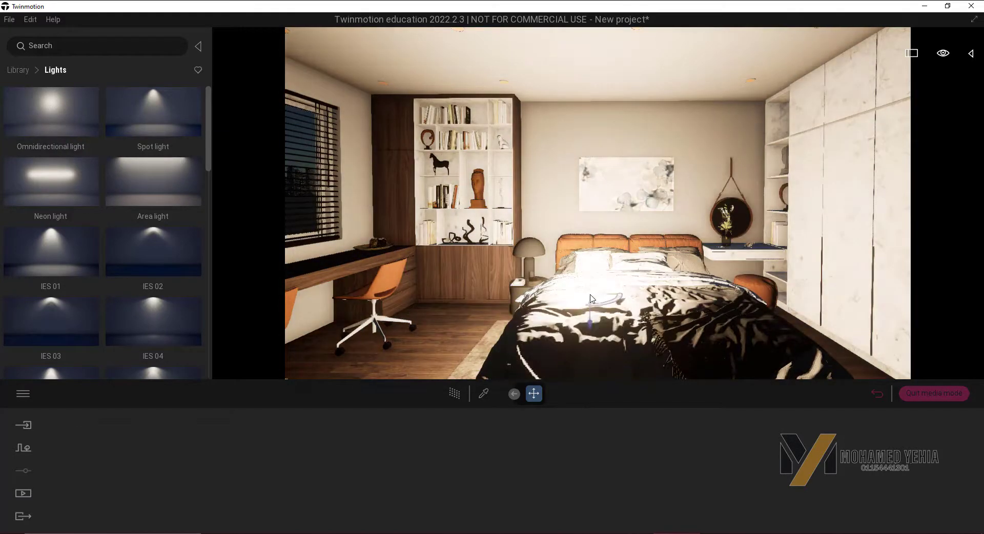
{"action": "left_click_drag", "start_coordinate": [589, 302], "coordinate": [590, 110]}
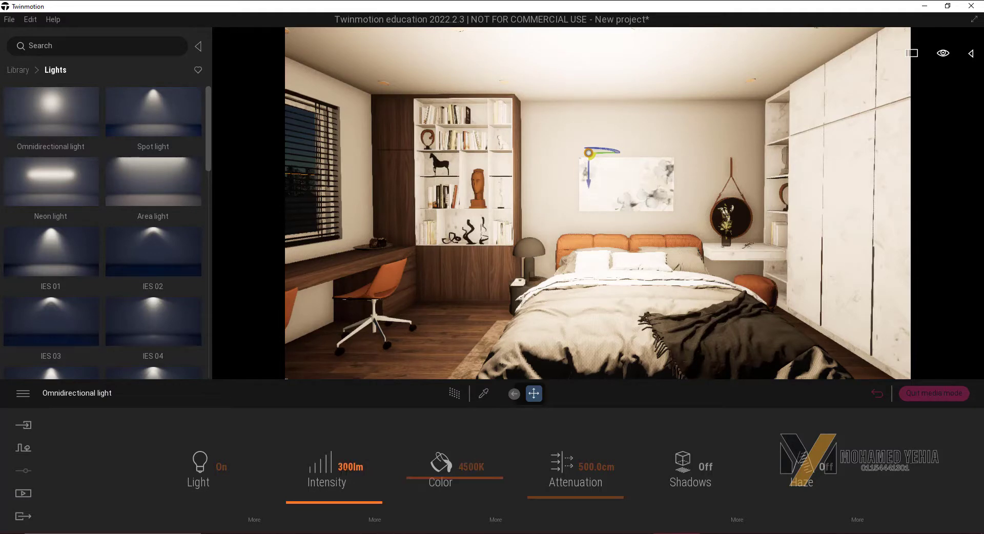
{"action": "left_click", "coordinate": [351, 468]}
{"action": "type", "text": "10"}
{"action": "key", "text": "Return"}
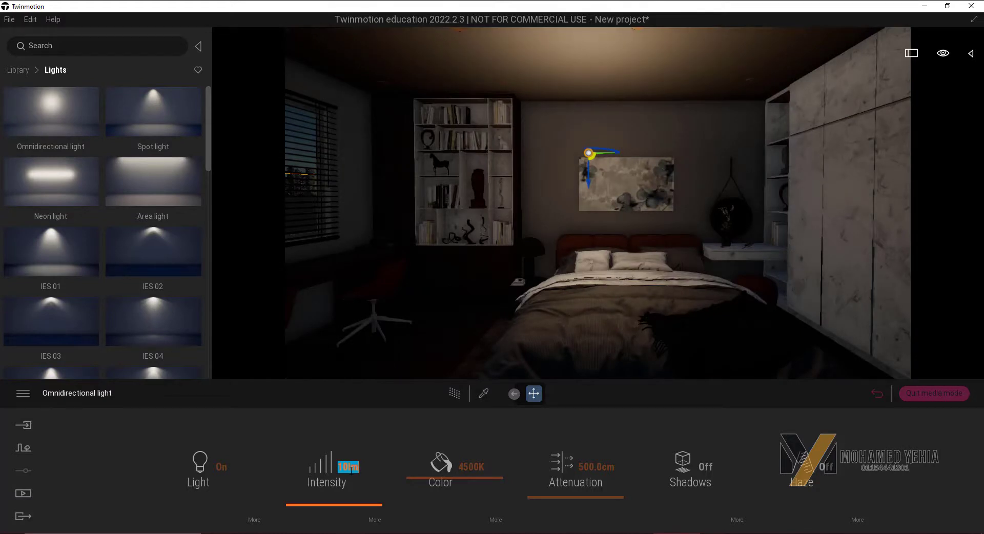
{"action": "type", "text": "20"}
{"action": "key", "text": "Return"}
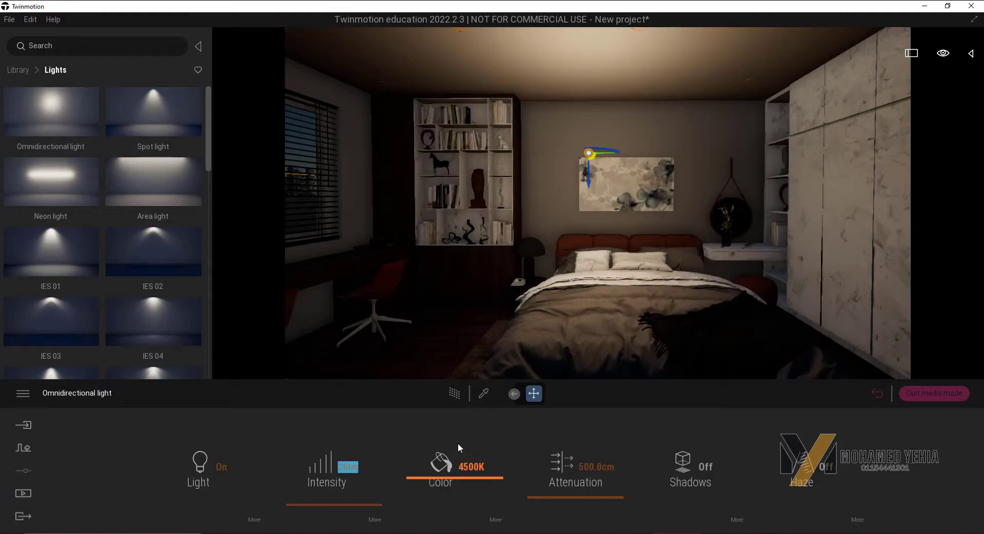
Step: Preview the scene briefly in Path Tracer, then return to real-time rendering
{"action": "left_click", "coordinate": [454, 394]}
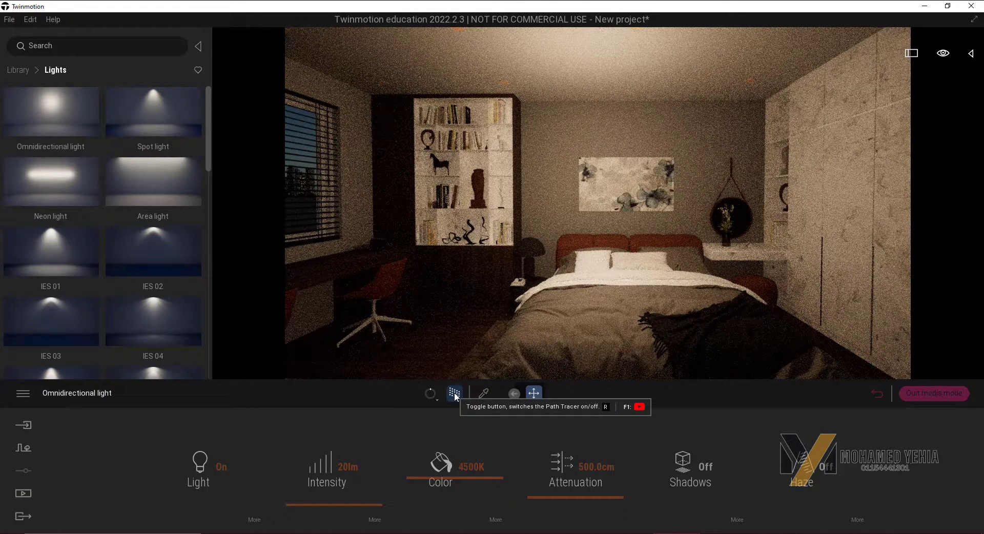
{"action": "left_click", "coordinate": [455, 394]}
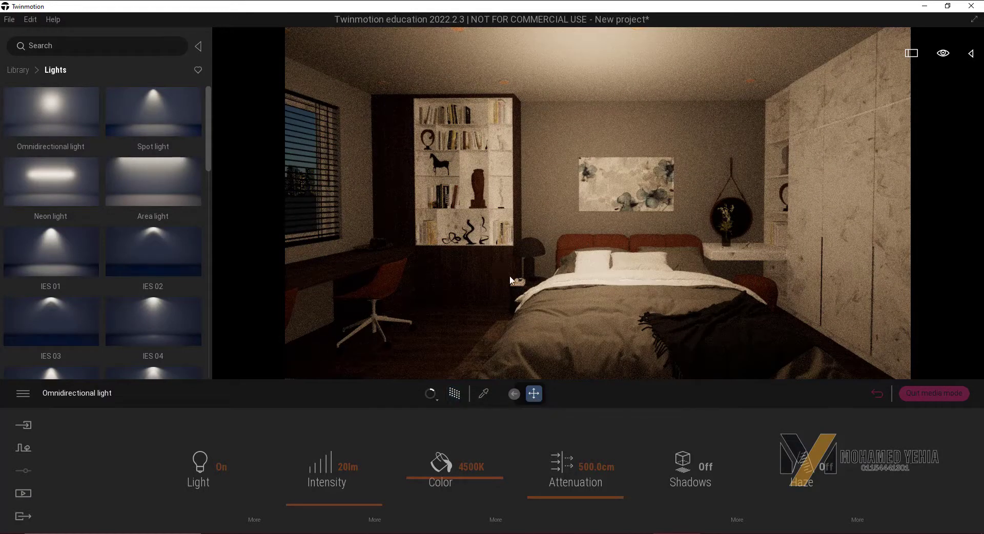
{"action": "left_click", "coordinate": [449, 395]}
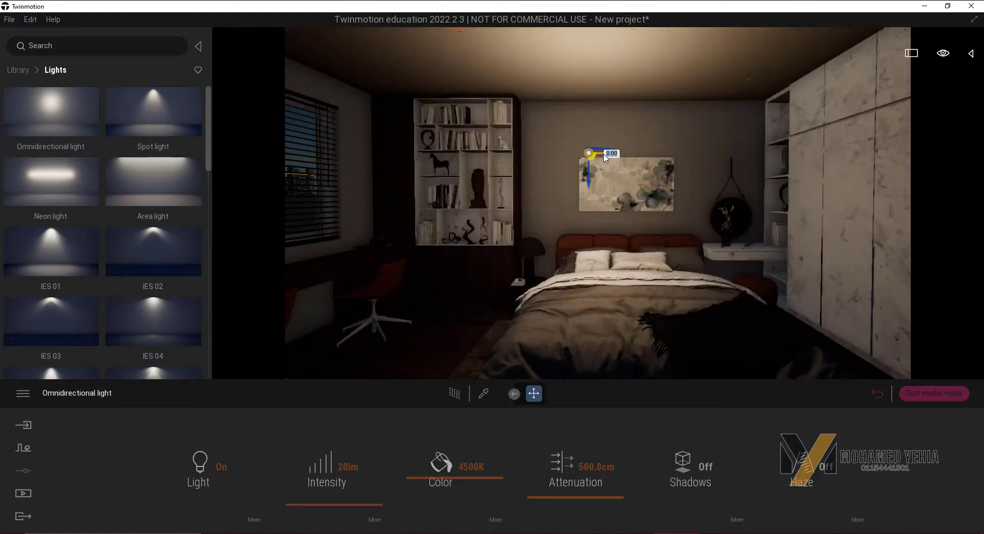
Step: Move the omnidirectional light down inside the lamp shade left of the bed
{"action": "mouse_move", "coordinate": [599, 154]}
{"action": "left_mouse_down"}
{"action": "mouse_move", "coordinate": [546, 155]}
{"action": "mouse_move", "coordinate": [538, 267]}
{"action": "left_mouse_up"}
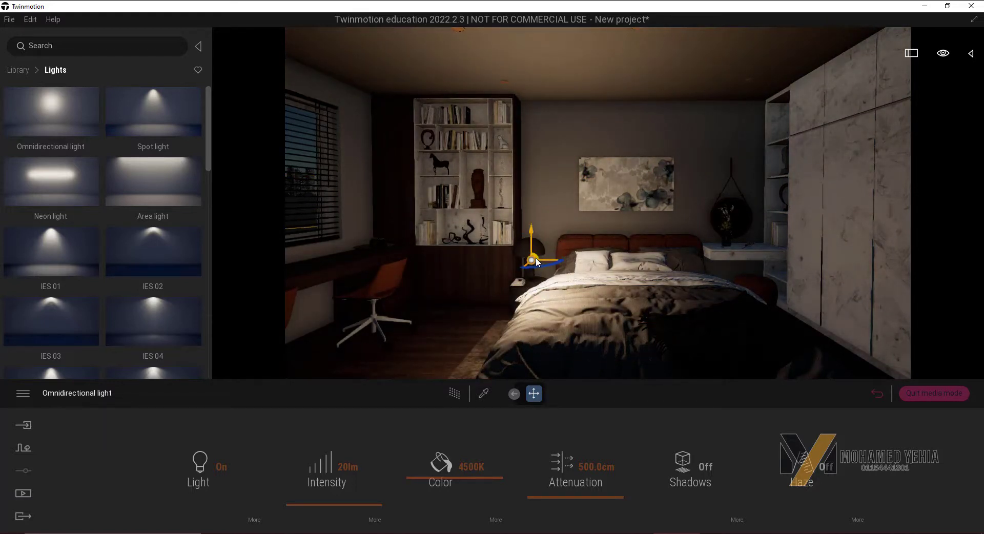
{"action": "left_click_drag", "start_coordinate": [533, 261], "coordinate": [531, 262]}
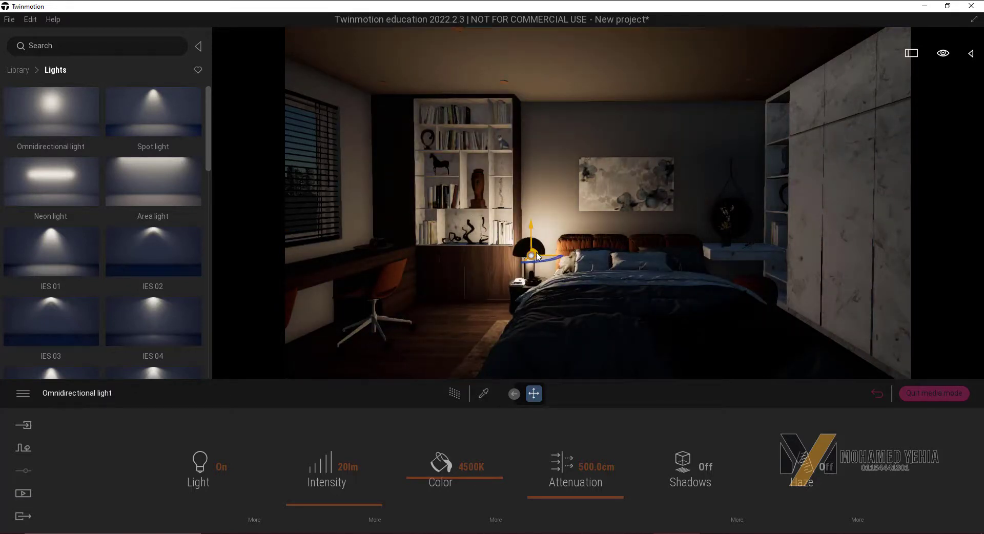
{"action": "left_click_drag", "start_coordinate": [531, 260], "coordinate": [538, 261]}
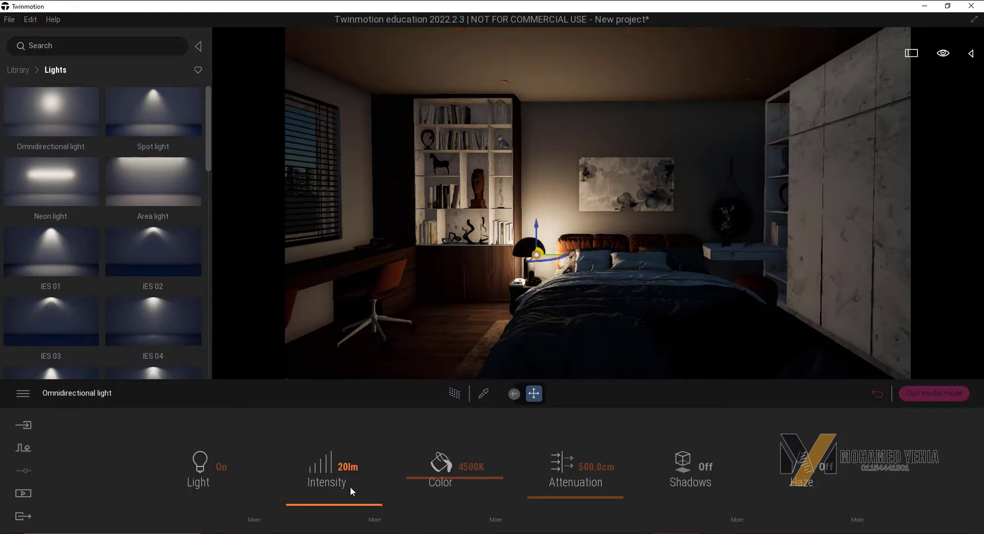
Step: Toggle the lamp light off and on, then hide and reshow it in the Scene list
{"action": "left_click", "coordinate": [222, 469]}
{"action": "left_click", "coordinate": [222, 469]}
{"action": "left_click", "coordinate": [970, 53]}
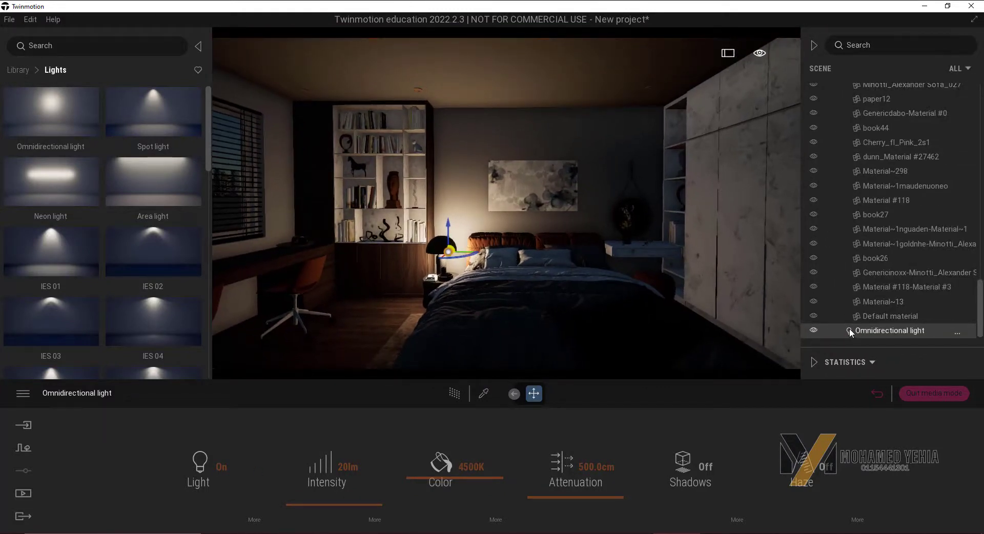
{"action": "left_click", "coordinate": [814, 330]}
{"action": "left_click", "coordinate": [815, 331]}
{"action": "left_click", "coordinate": [815, 330]}
{"action": "left_click", "coordinate": [814, 330]}
{"action": "left_click", "coordinate": [814, 330]}
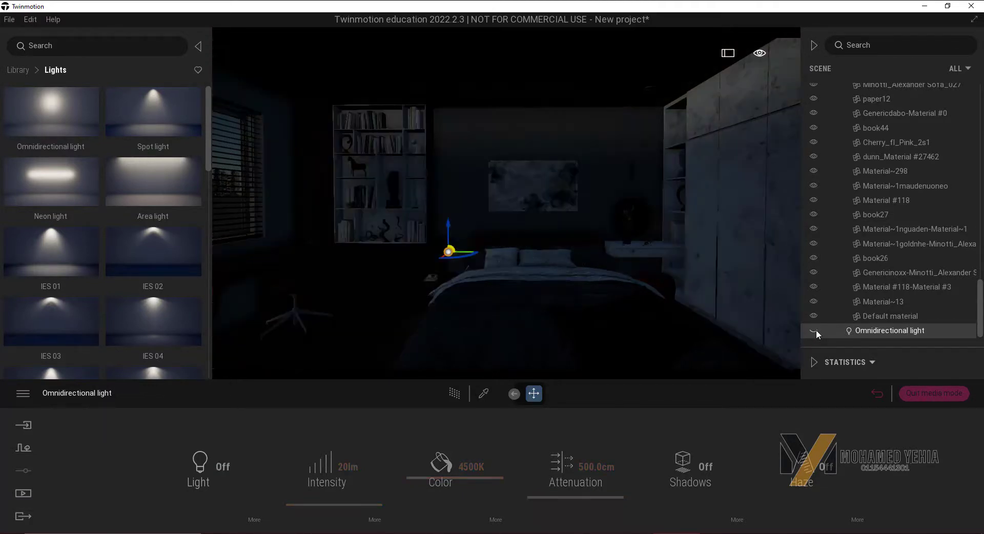
{"action": "left_click", "coordinate": [814, 331]}
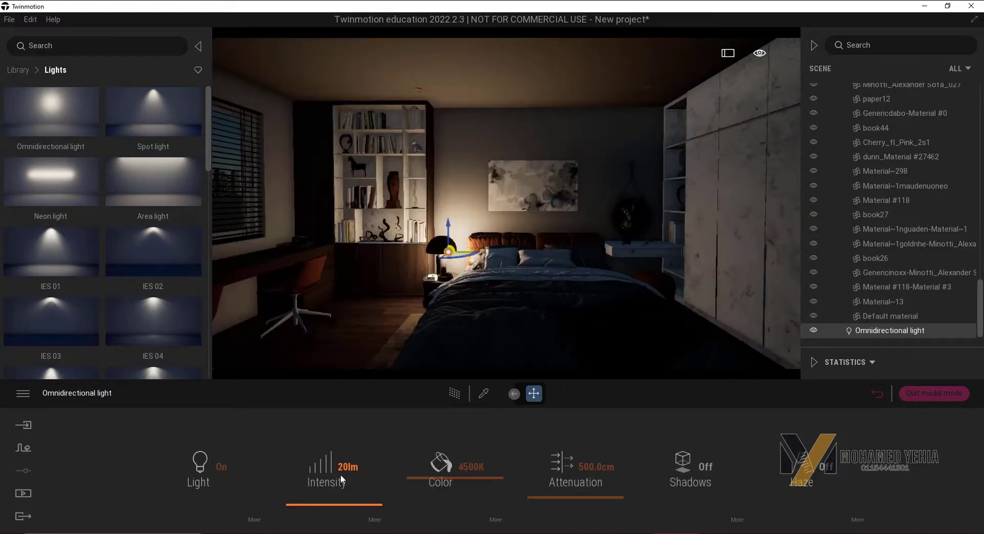
Step: Check the light's IES options and switch Dusk to dawn Off, keeping reflection 0.50
{"action": "left_click", "coordinate": [257, 521]}
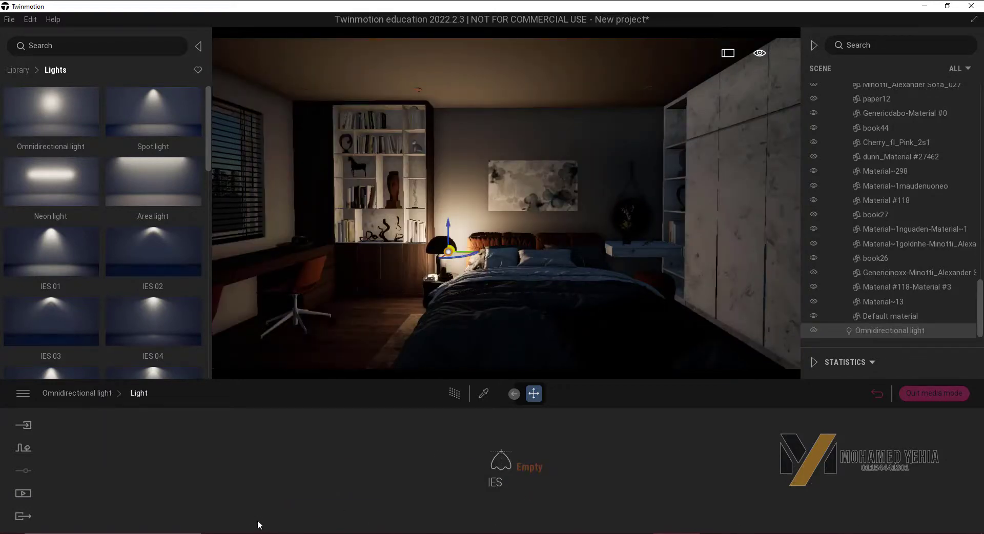
{"action": "left_click", "coordinate": [522, 466]}
{"action": "left_click", "coordinate": [100, 394]}
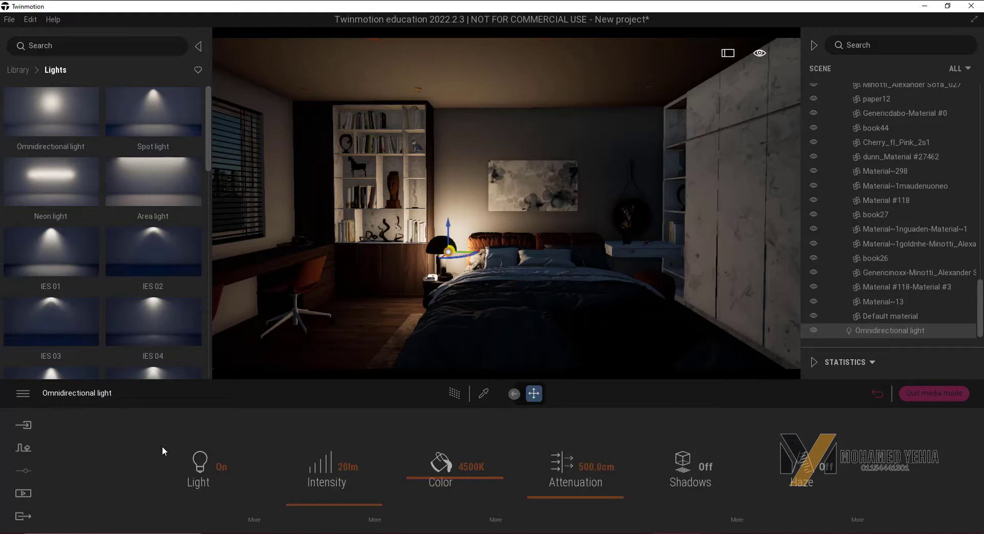
{"action": "left_click", "coordinate": [374, 519]}
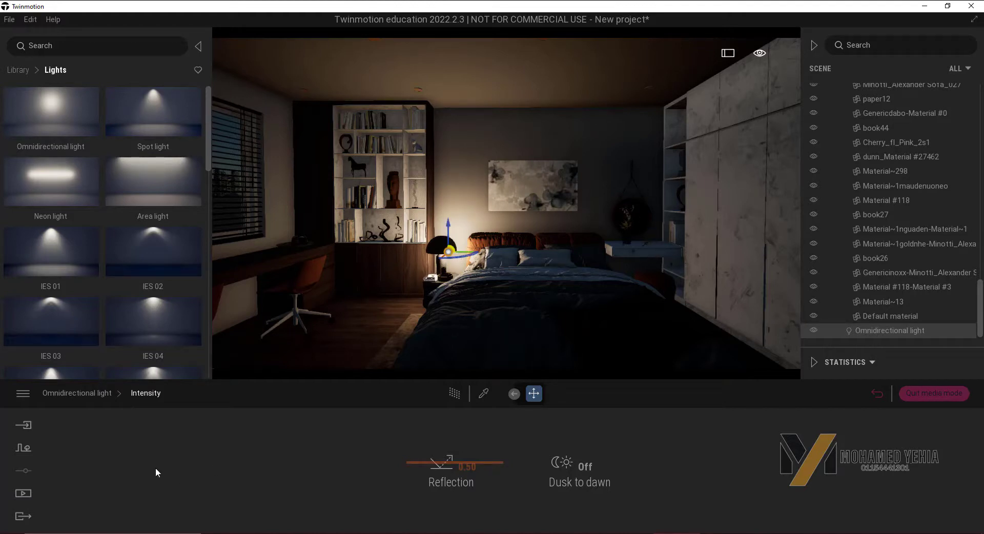
Step: Set the lamp light's colour temperature to 8529K, leaving the colour picker unchanged
{"action": "left_click", "coordinate": [101, 393]}
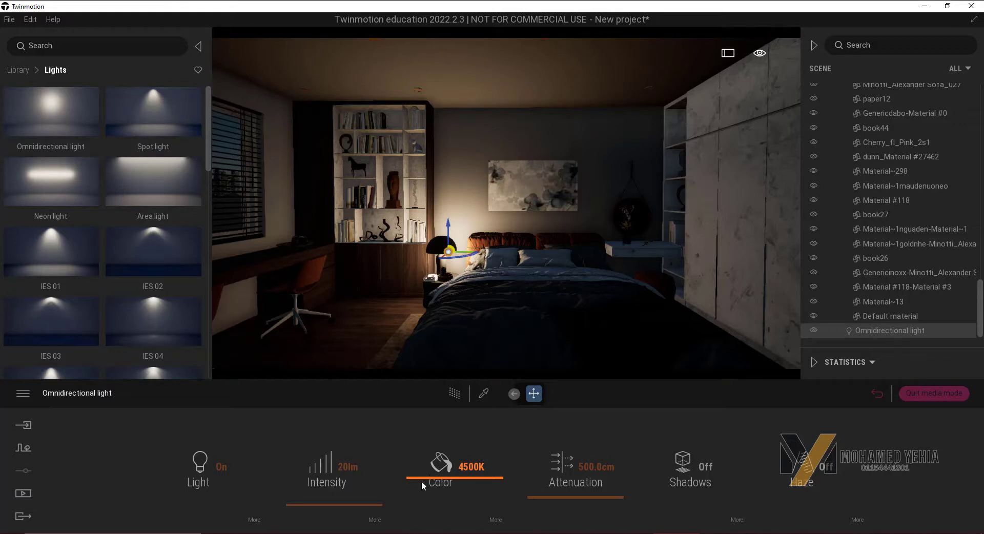
{"action": "left_click_drag", "start_coordinate": [421, 478], "coordinate": [421, 410]}
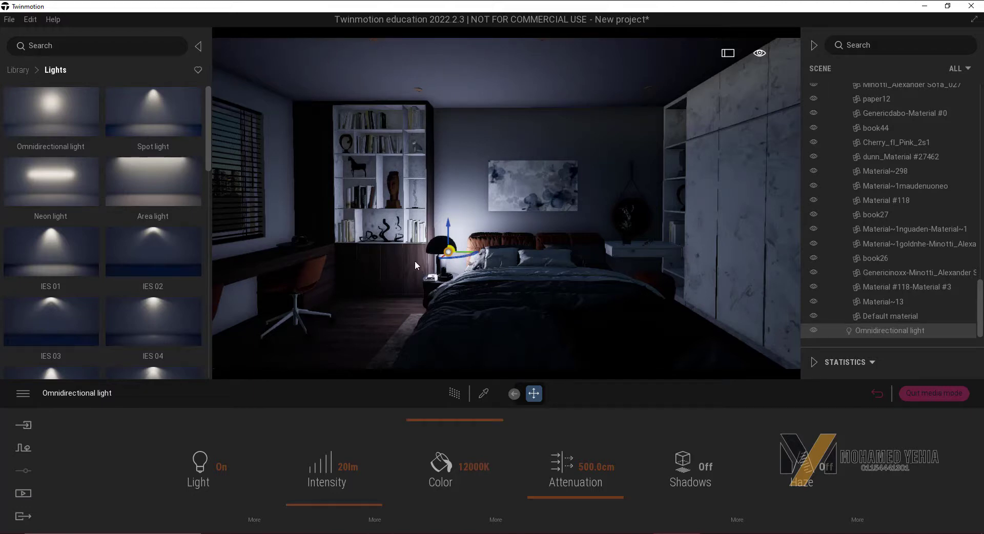
{"action": "mouse_move", "coordinate": [433, 419]}
{"action": "left_mouse_down"}
{"action": "mouse_move", "coordinate": [438, 515]}
{"action": "mouse_move", "coordinate": [446, 440]}
{"action": "left_mouse_up"}
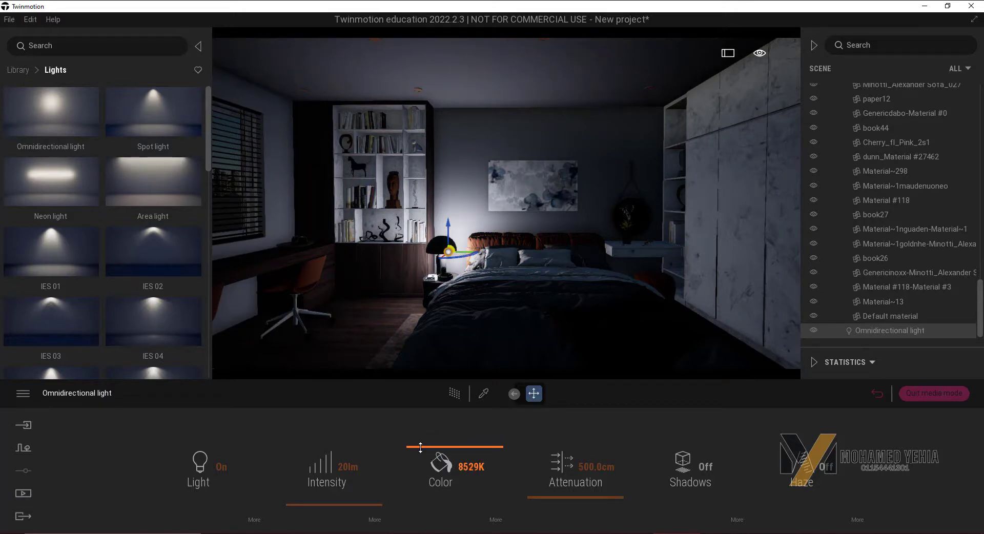
{"action": "left_click", "coordinate": [496, 520]}
{"action": "left_click", "coordinate": [507, 470]}
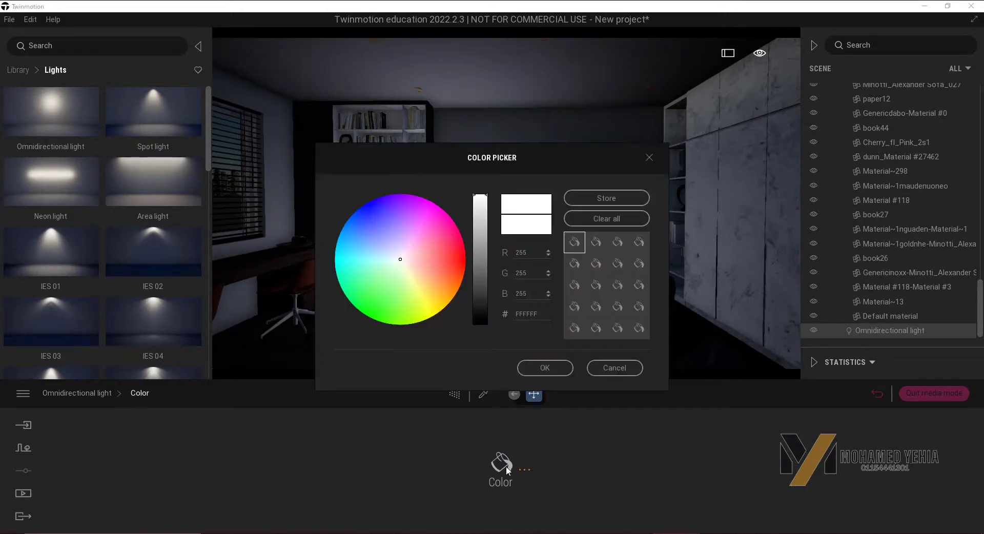
{"action": "left_click", "coordinate": [613, 368]}
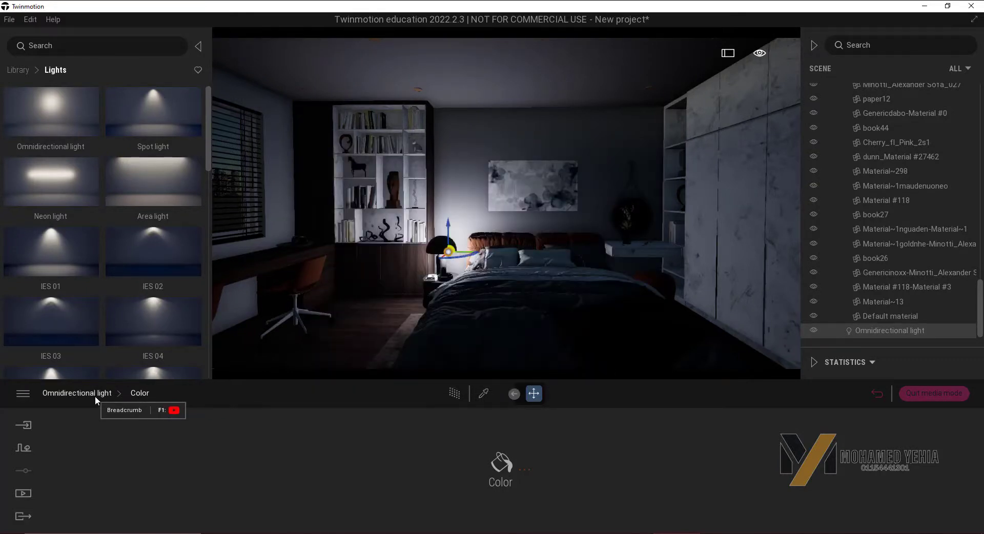
{"action": "left_click", "coordinate": [102, 398]}
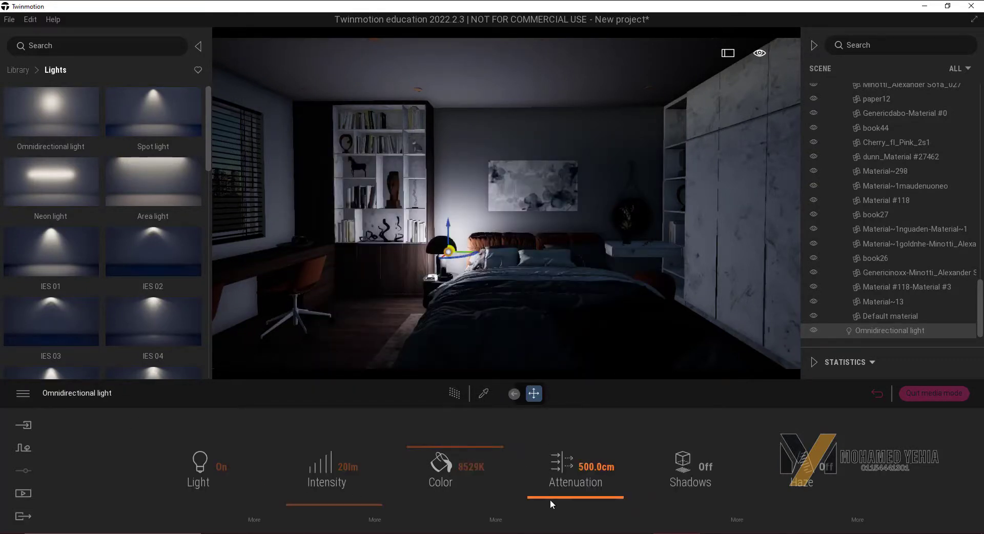
Step: Set the lamp light's attenuation to about 182.7 cm, undoing an accidental upward move
{"action": "mouse_move", "coordinate": [588, 495]}
{"action": "left_mouse_down"}
{"action": "mouse_move", "coordinate": [589, 400]}
{"action": "mouse_move", "coordinate": [601, 503]}
{"action": "left_mouse_up"}
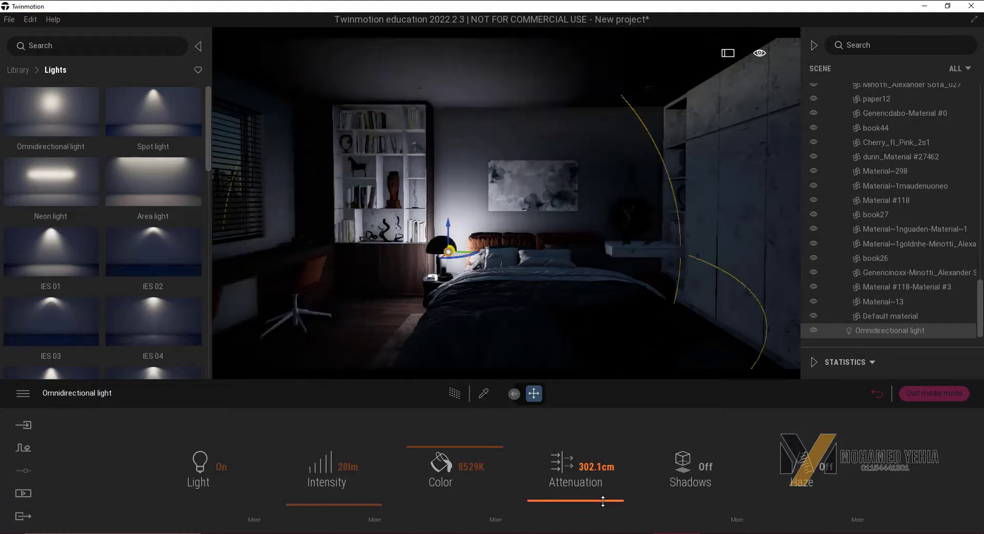
{"action": "left_click_drag", "start_coordinate": [601, 502], "coordinate": [605, 500]}
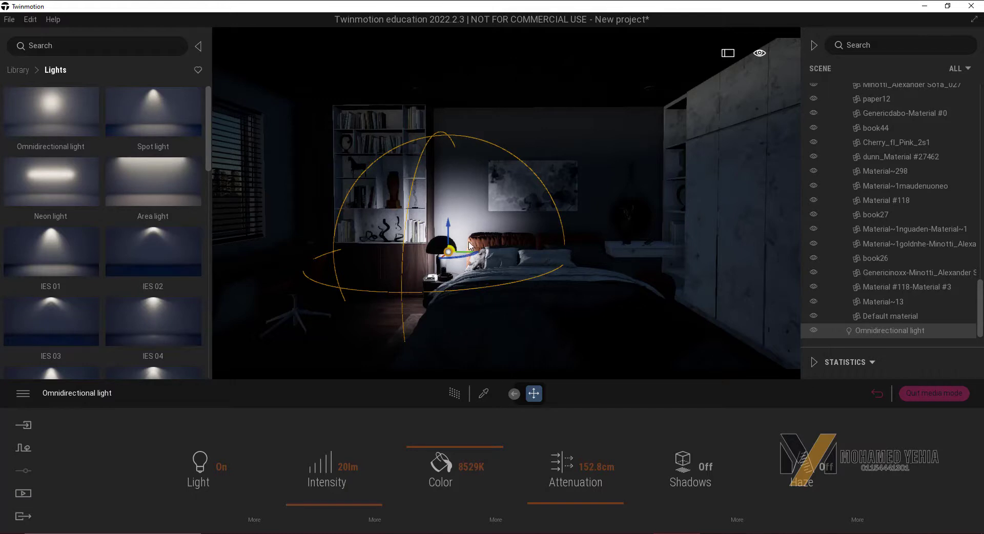
{"action": "left_click_drag", "start_coordinate": [451, 226], "coordinate": [450, 181]}
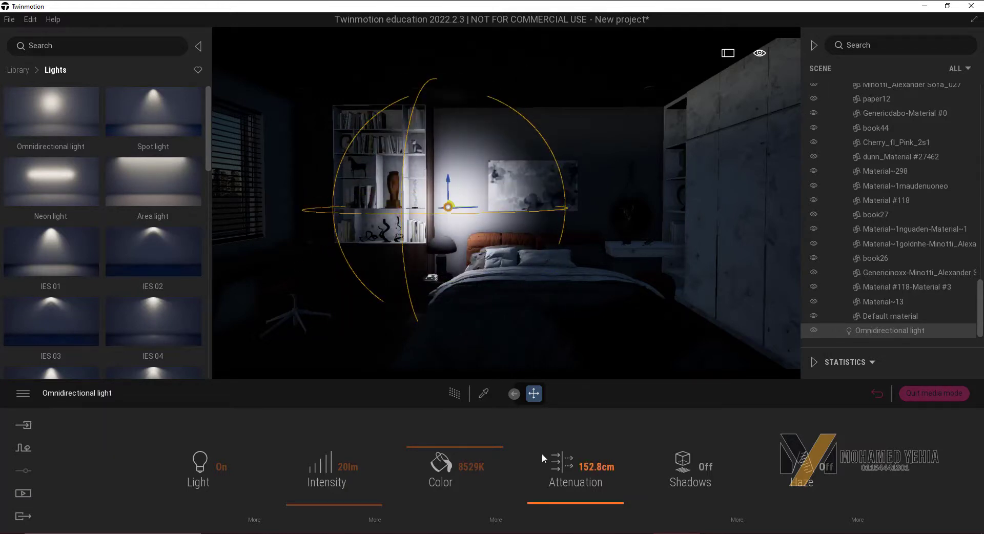
{"action": "key", "text": "ctrl+z"}
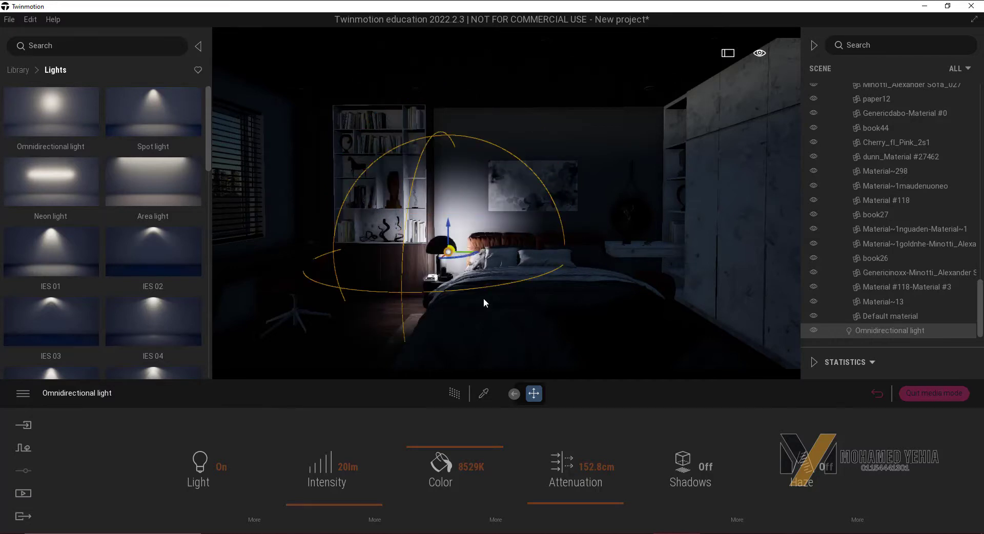
{"action": "left_click_drag", "start_coordinate": [464, 253], "coordinate": [458, 258]}
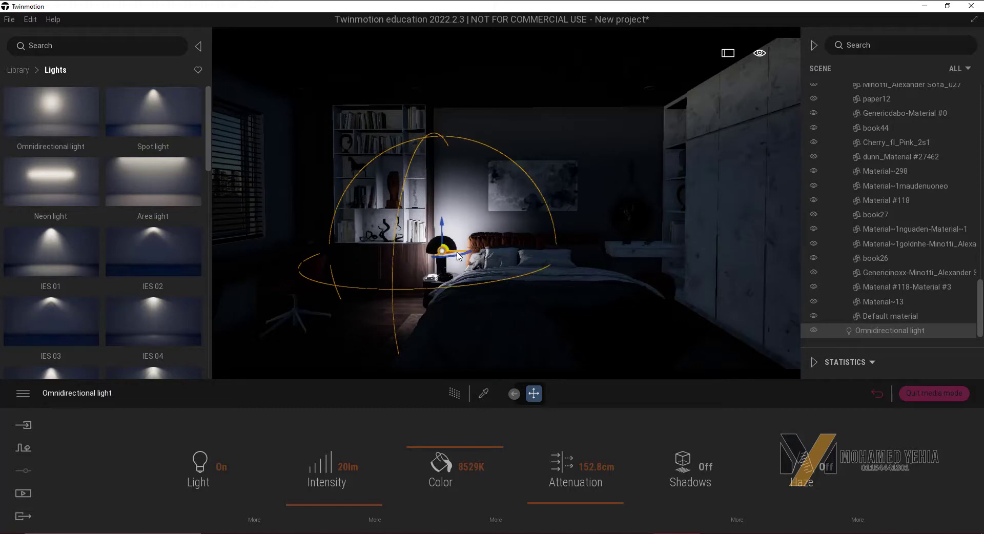
{"action": "left_click_drag", "start_coordinate": [577, 504], "coordinate": [579, 502]}
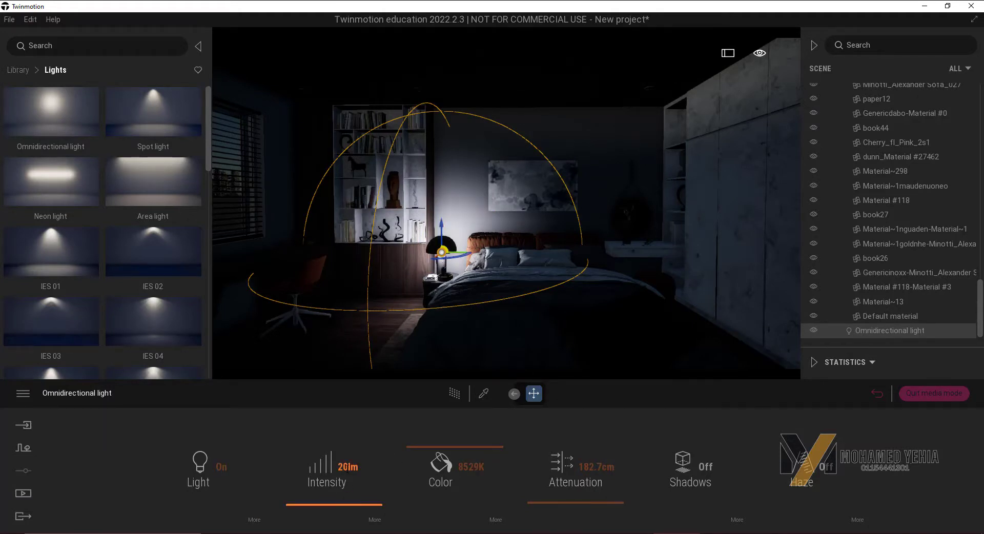
Step: Raise the bedside light's intensity to 30 lm and leave its shadows On
{"action": "left_click", "coordinate": [348, 467]}
{"action": "type", "text": "30"}
{"action": "key", "text": "Return"}
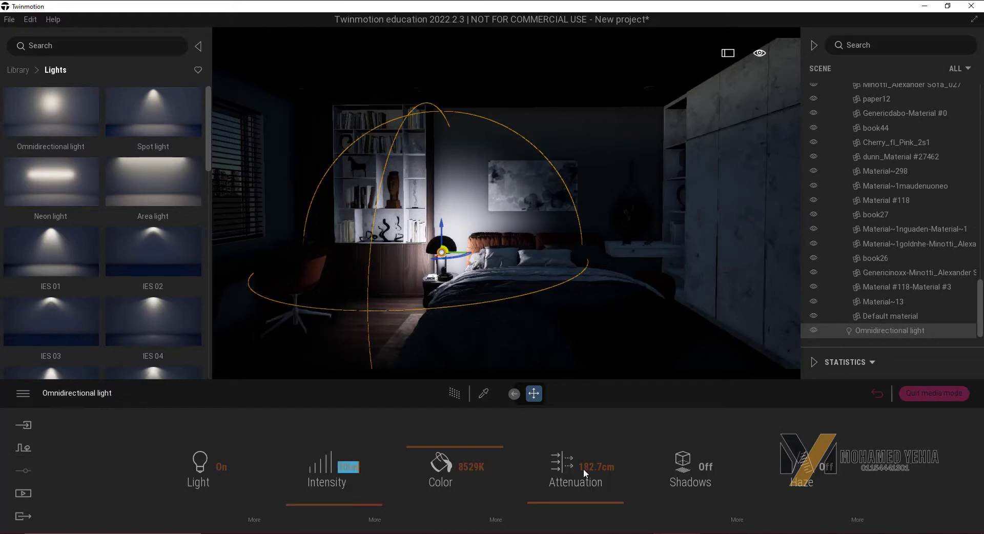
{"action": "left_click", "coordinate": [696, 469]}
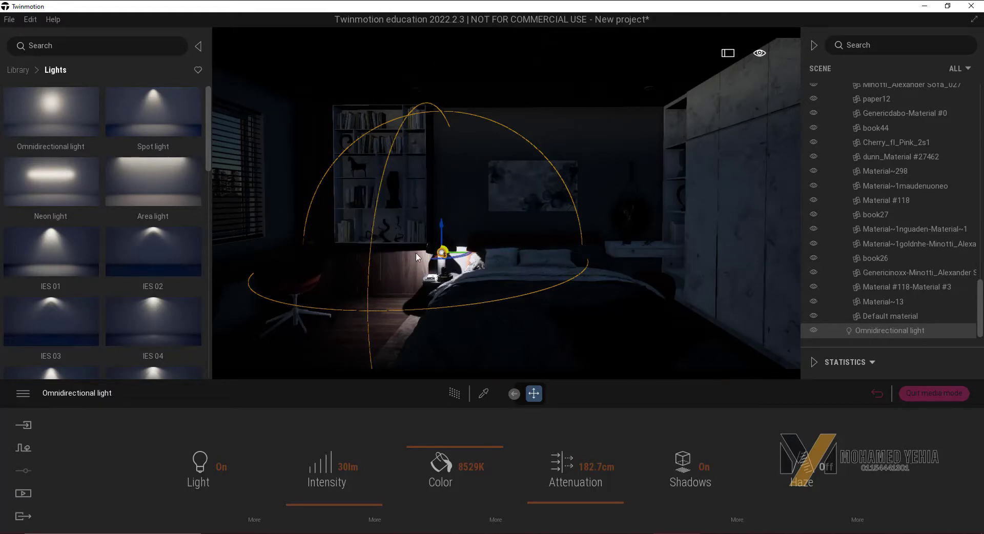
{"action": "left_click", "coordinate": [690, 471]}
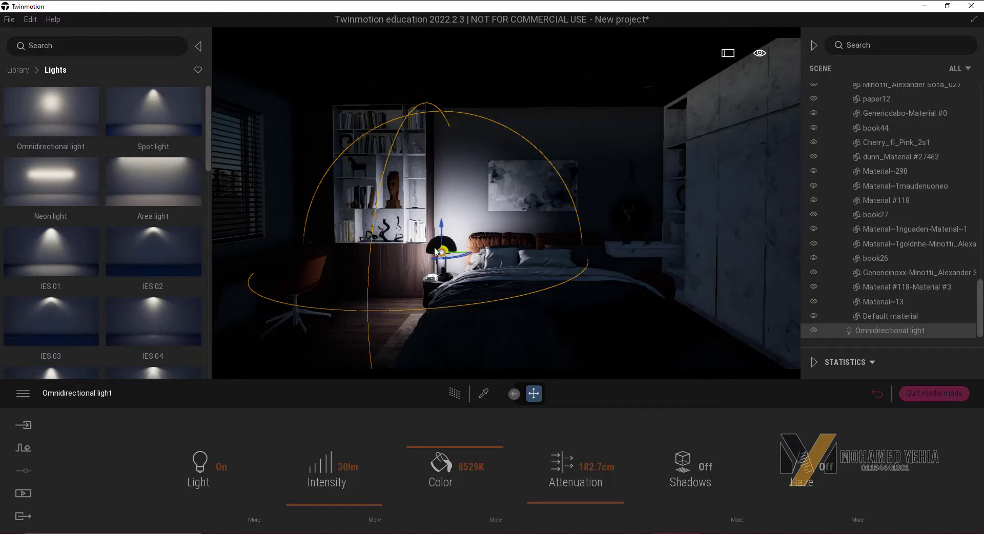
{"action": "left_click", "coordinate": [697, 474]}
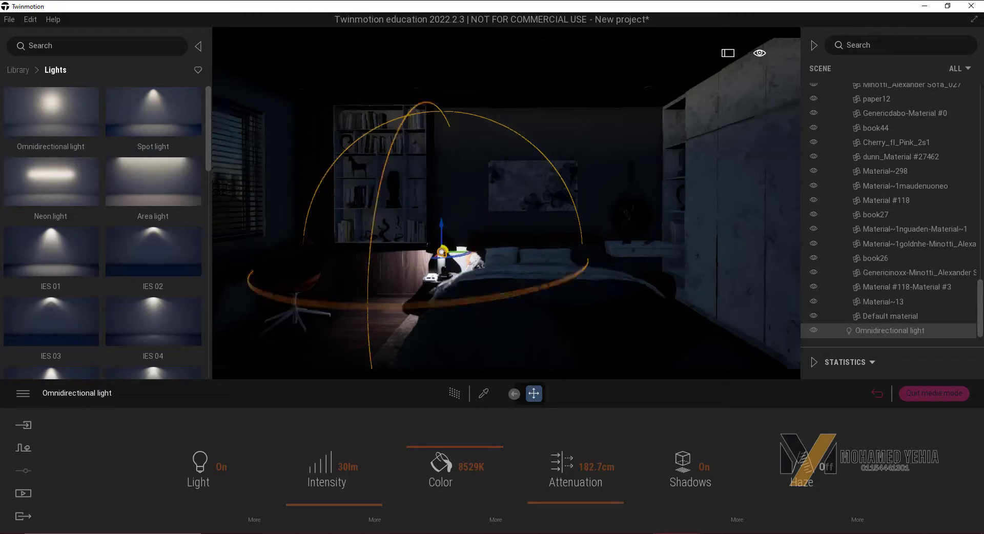
Step: Raise the omnidirectional light above the bedside lamp to brighten the wall and bookshelf
{"action": "right_click_drag", "start_coordinate": [444, 270], "coordinate": [444, 270]}
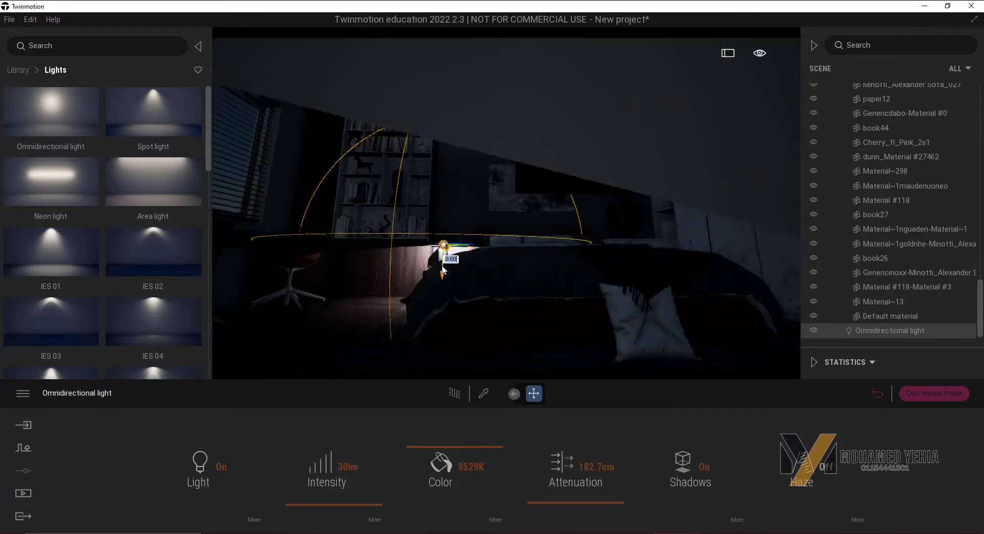
{"action": "left_click_drag", "start_coordinate": [444, 271], "coordinate": [444, 271]}
{"action": "right_click_drag", "start_coordinate": [441, 272], "coordinate": [441, 267]}
{"action": "left_click_drag", "start_coordinate": [442, 272], "coordinate": [434, 231]}
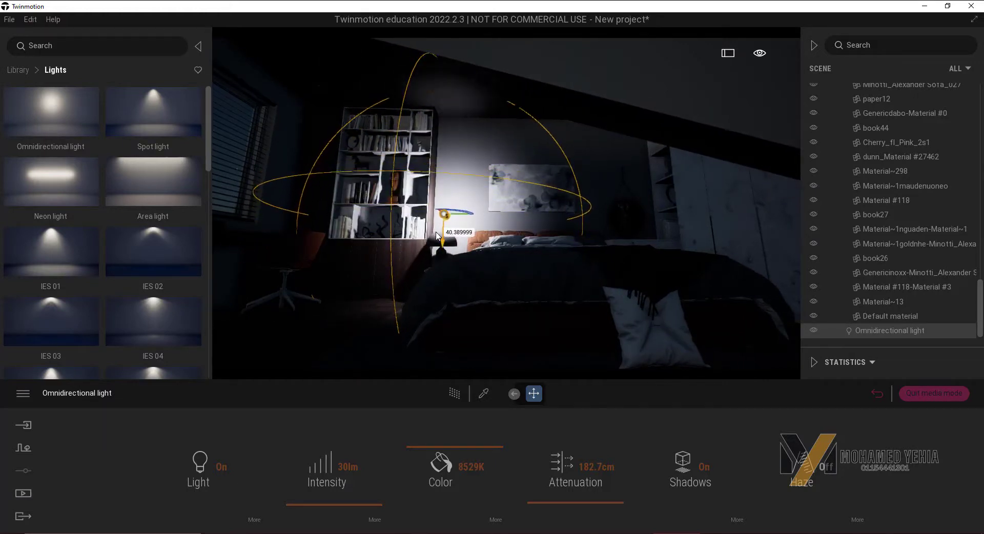
{"action": "mouse_move", "coordinate": [430, 259]}
{"action": "right_mouse_down"}
{"action": "mouse_move", "coordinate": [489, 263]}
{"action": "mouse_move", "coordinate": [437, 245]}
{"action": "right_mouse_up"}
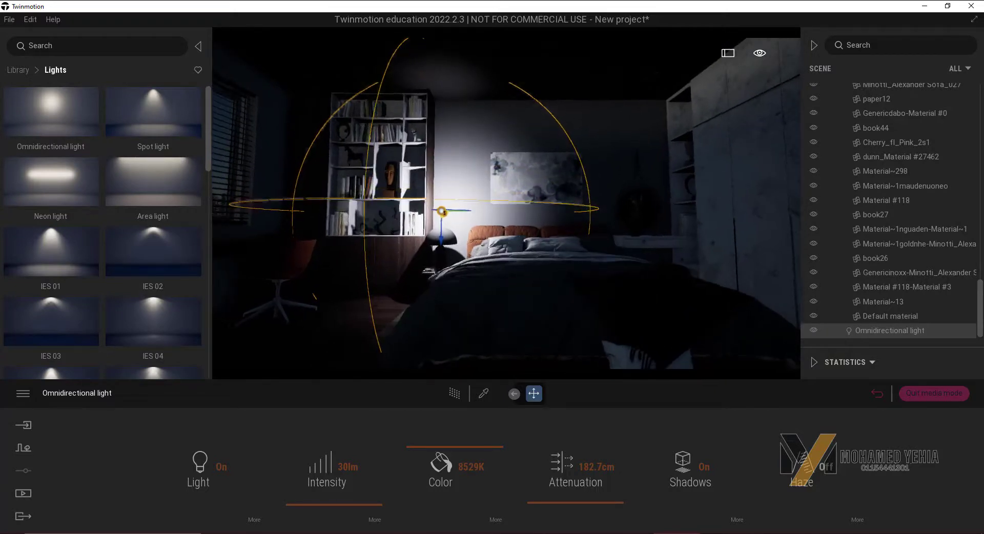
{"action": "left_click_drag", "start_coordinate": [440, 240], "coordinate": [446, 274]}
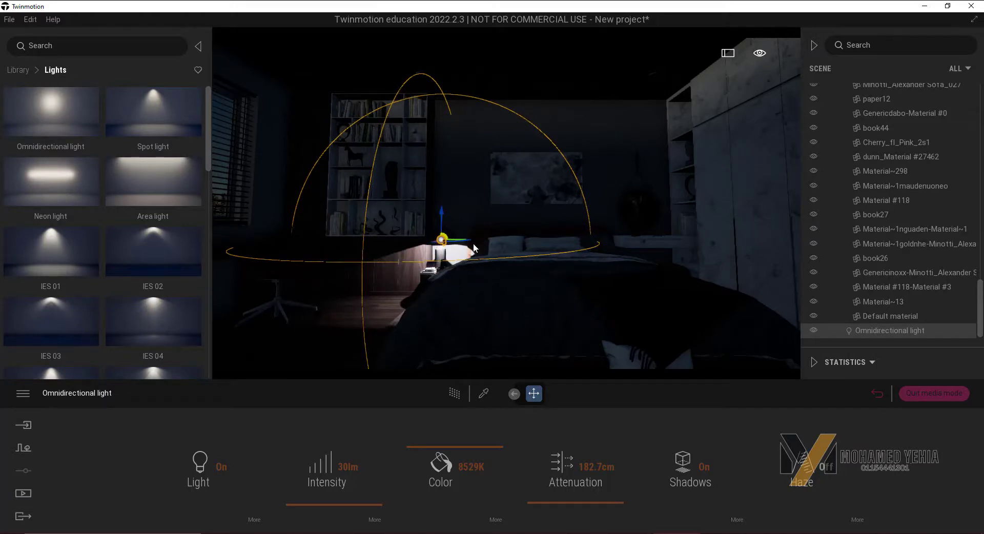
{"action": "left_click", "coordinate": [444, 209]}
{"action": "left_click_drag", "start_coordinate": [444, 211], "coordinate": [444, 165]}
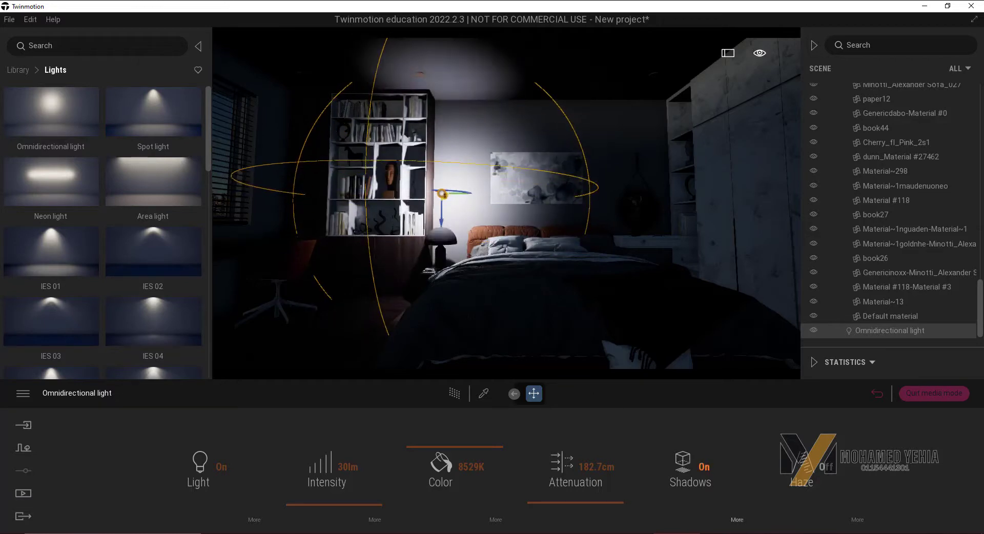
Step: Turn off the light's volumetric shadows, test Path Tracer, and view its haze settings
{"action": "left_click", "coordinate": [738, 521]}
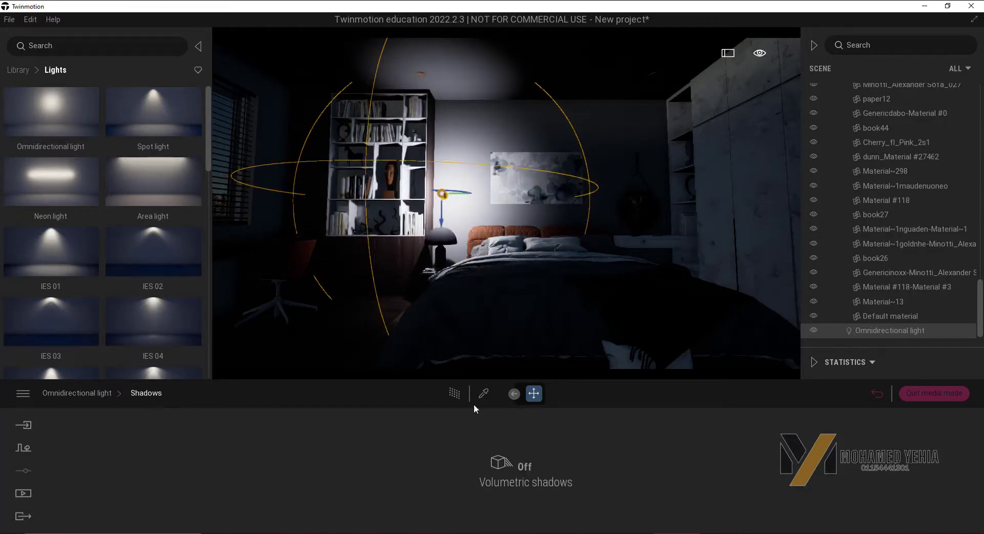
{"action": "left_click", "coordinate": [524, 467]}
{"action": "left_click", "coordinate": [456, 396]}
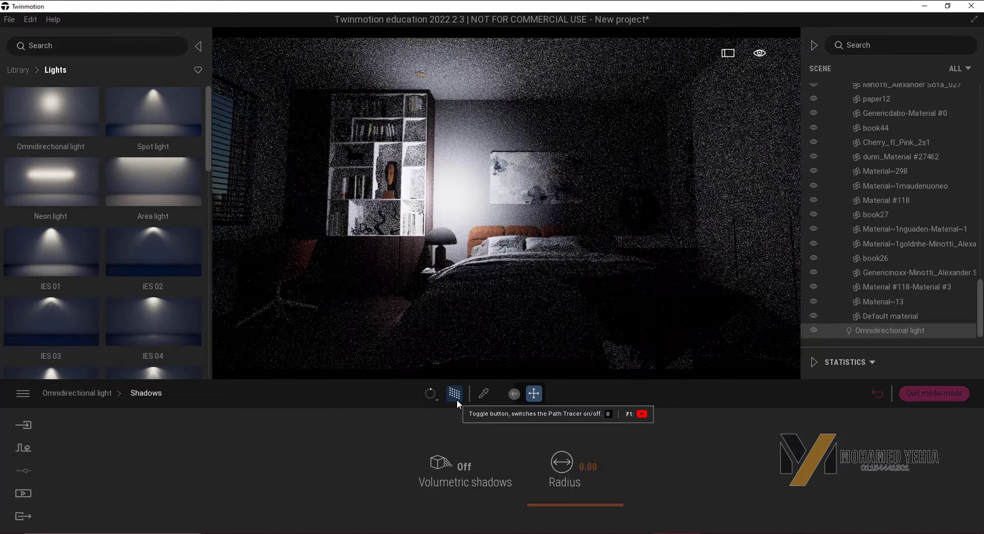
{"action": "key", "text": "r"}
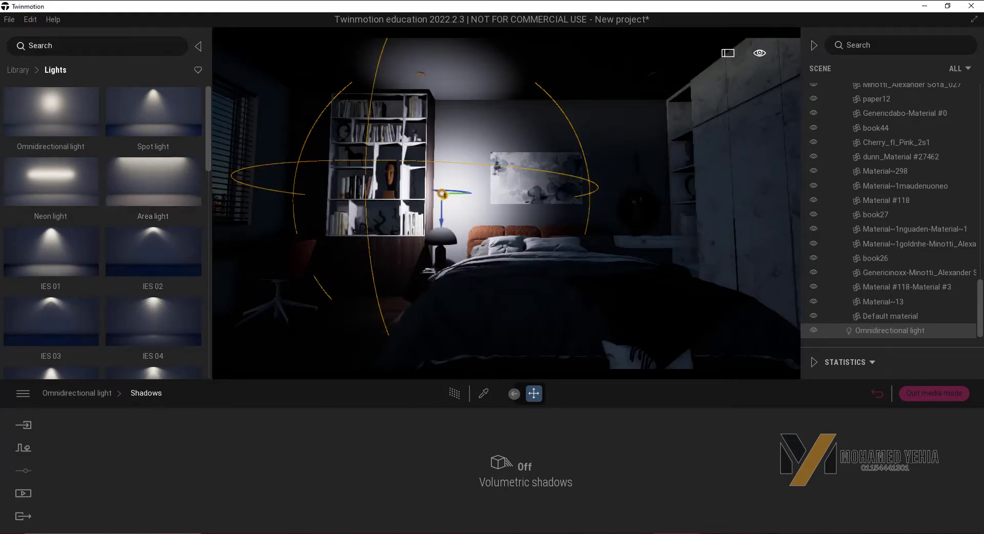
{"action": "left_click", "coordinate": [103, 395]}
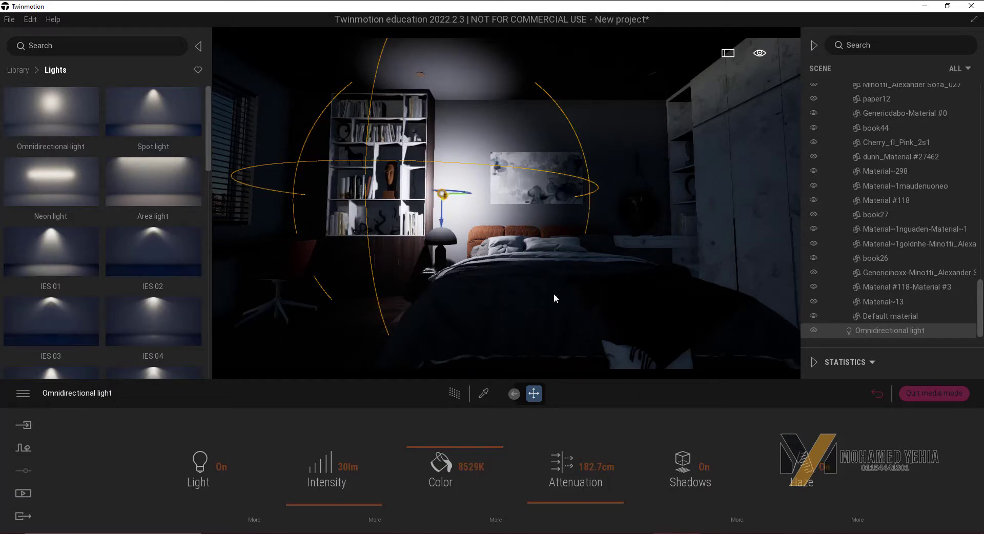
{"action": "left_click", "coordinate": [856, 520]}
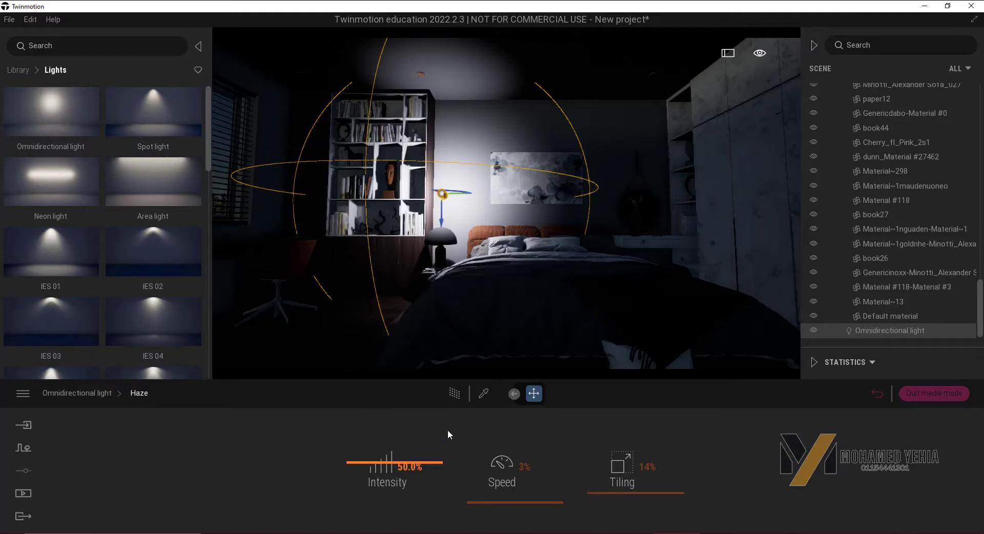
{"action": "left_click", "coordinate": [19, 70]}
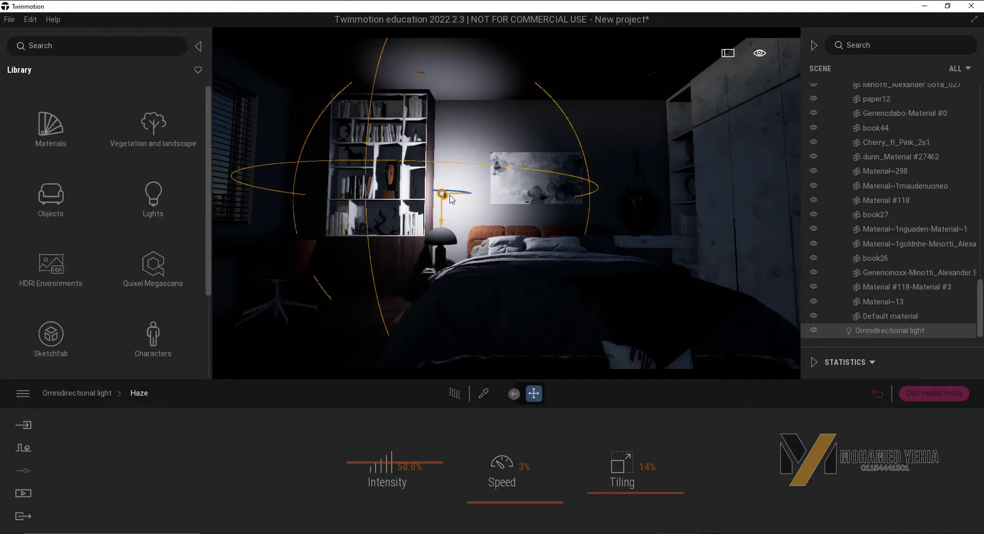
Step: Lower the omnidirectional light onto the bedside lamp, then delete it
{"action": "left_click_drag", "start_coordinate": [451, 199], "coordinate": [440, 231]}
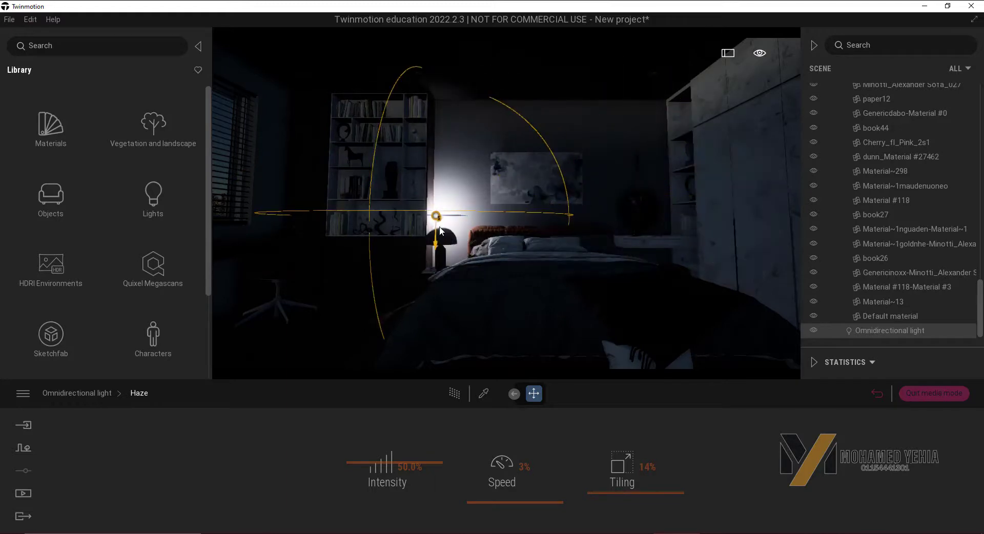
{"action": "right_click_drag", "start_coordinate": [440, 230], "coordinate": [429, 221]}
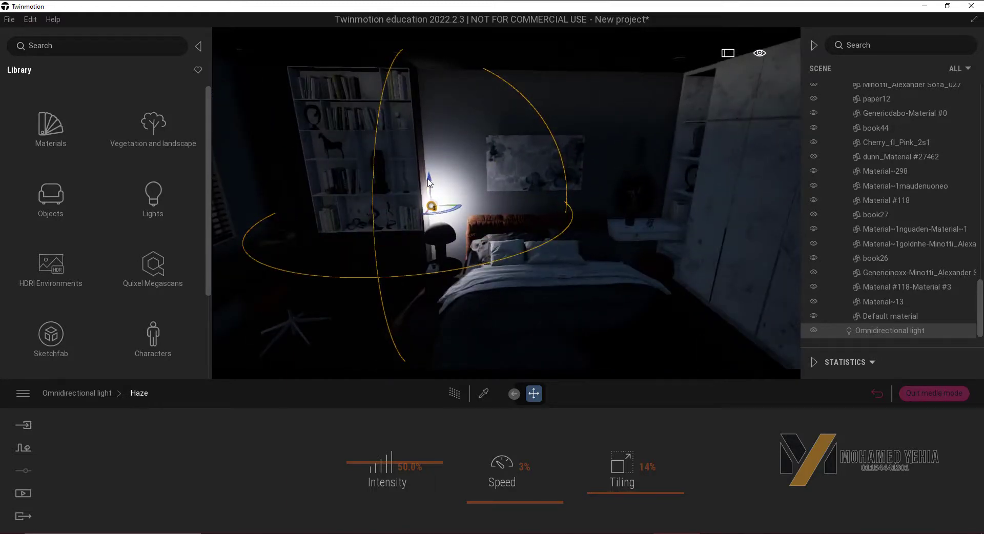
{"action": "mouse_move", "coordinate": [430, 183]}
{"action": "left_mouse_down"}
{"action": "mouse_move", "coordinate": [445, 259]}
{"action": "mouse_move", "coordinate": [457, 260]}
{"action": "mouse_move", "coordinate": [439, 224]}
{"action": "left_mouse_up"}
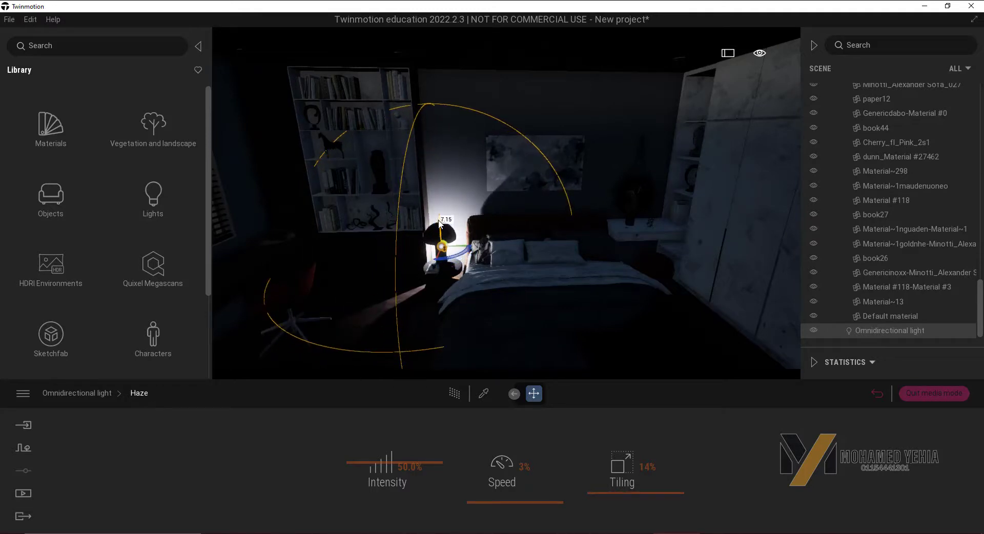
{"action": "key", "text": "Delete"}
{"action": "scroll", "coordinate": [527, 297], "scroll_direction": "down", "scroll_amount": 3}
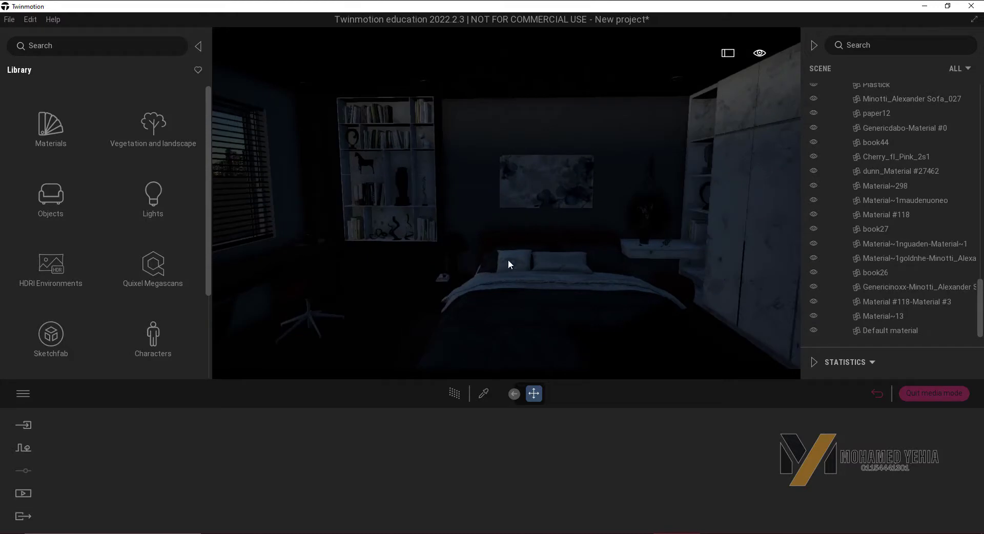
Step: Place a spot light near the ceiling, shining down on the desk and bookshelf
{"action": "left_click", "coordinate": [169, 200]}
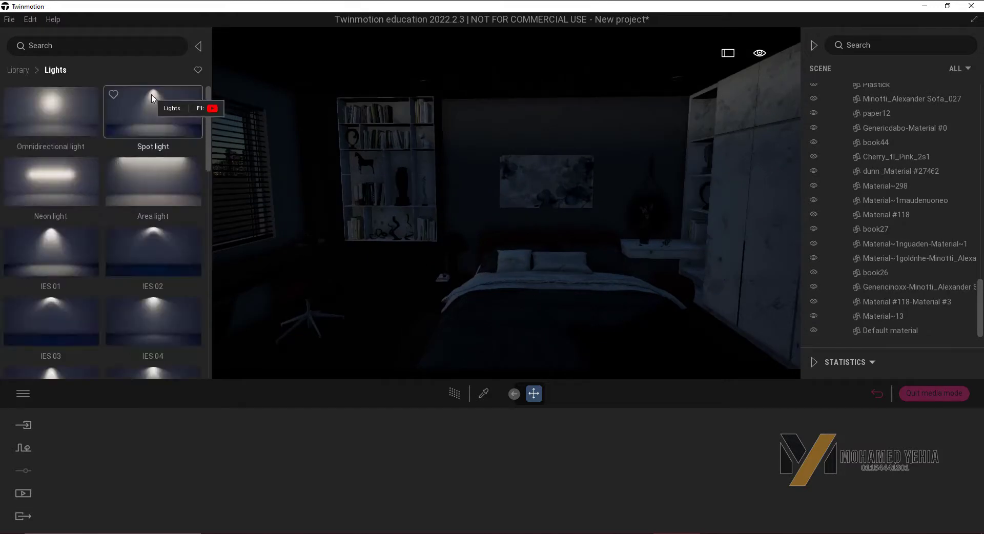
{"action": "mouse_move", "coordinate": [153, 99]}
{"action": "left_mouse_down"}
{"action": "mouse_move", "coordinate": [425, 88]}
{"action": "mouse_move", "coordinate": [425, 116]}
{"action": "left_mouse_up"}
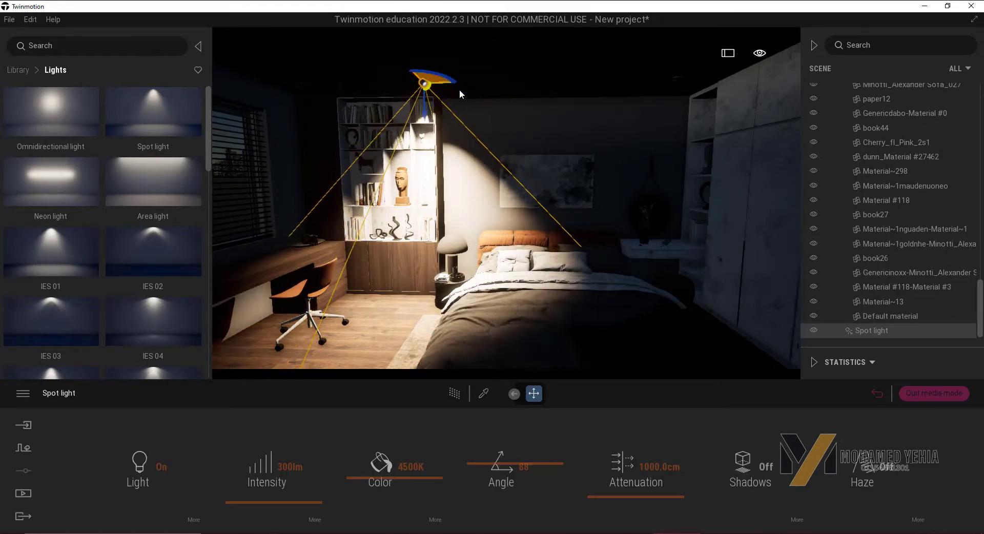
{"action": "left_click", "coordinate": [567, 192]}
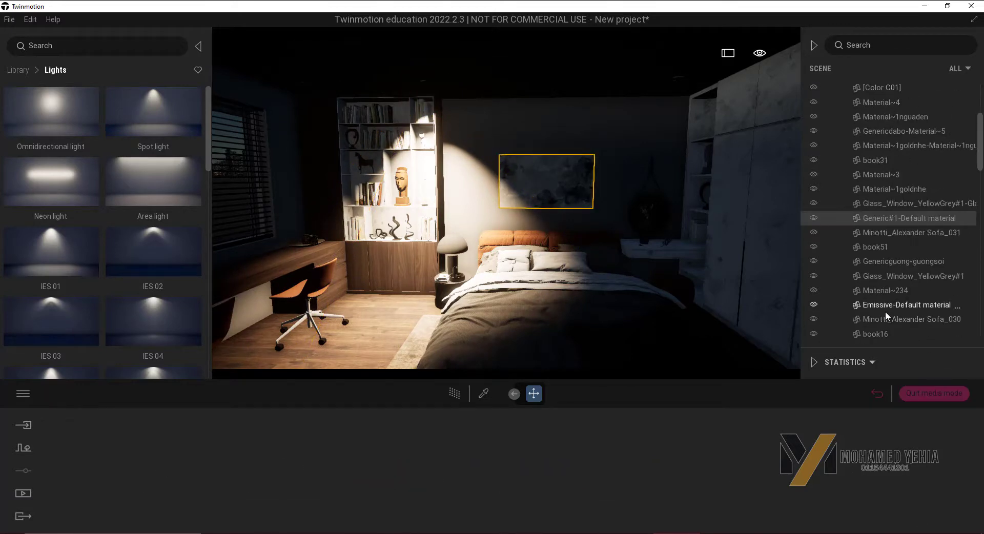
{"action": "scroll", "coordinate": [886, 313], "scroll_direction": "down", "scroll_amount": 4}
{"action": "scroll", "coordinate": [888, 317], "scroll_direction": "down", "scroll_amount": 2}
{"action": "scroll", "coordinate": [890, 319], "scroll_direction": "down", "scroll_amount": 2}
{"action": "scroll", "coordinate": [891, 320], "scroll_direction": "down", "scroll_amount": 2}
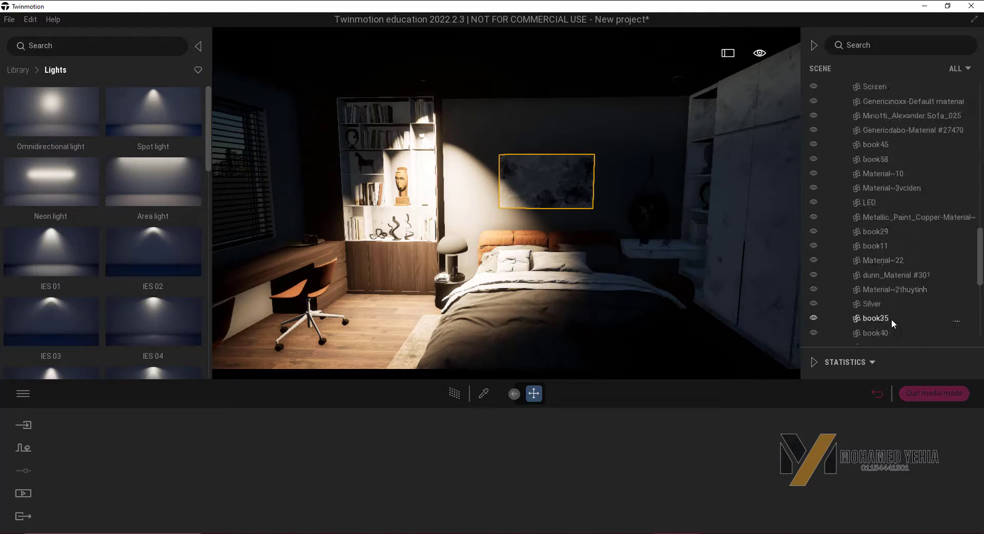
{"action": "scroll", "coordinate": [891, 319], "scroll_direction": "down", "scroll_amount": 2}
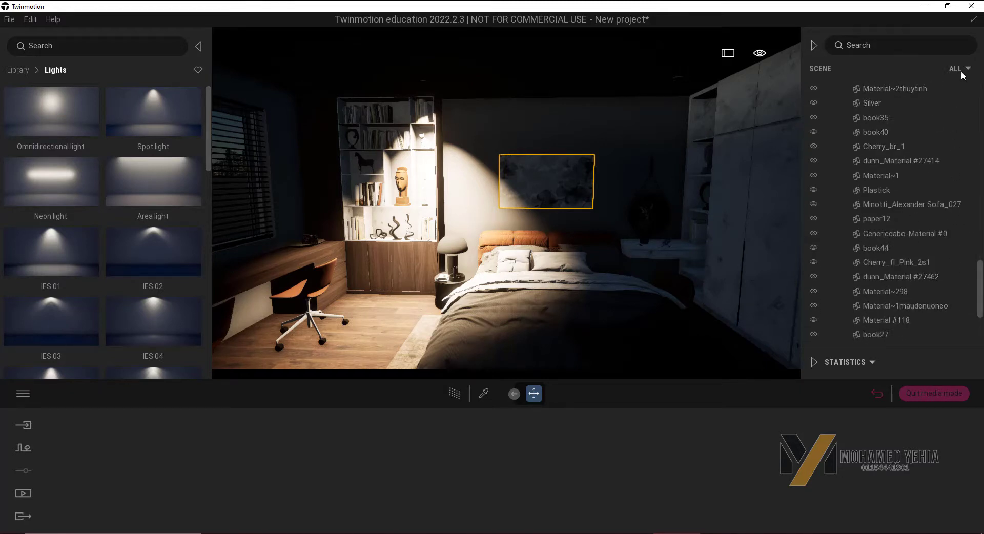
Step: Filter the Scene list from ALL to Light, showing only the spot light
{"action": "left_click", "coordinate": [872, 45]}
{"action": "left_click", "coordinate": [968, 69]}
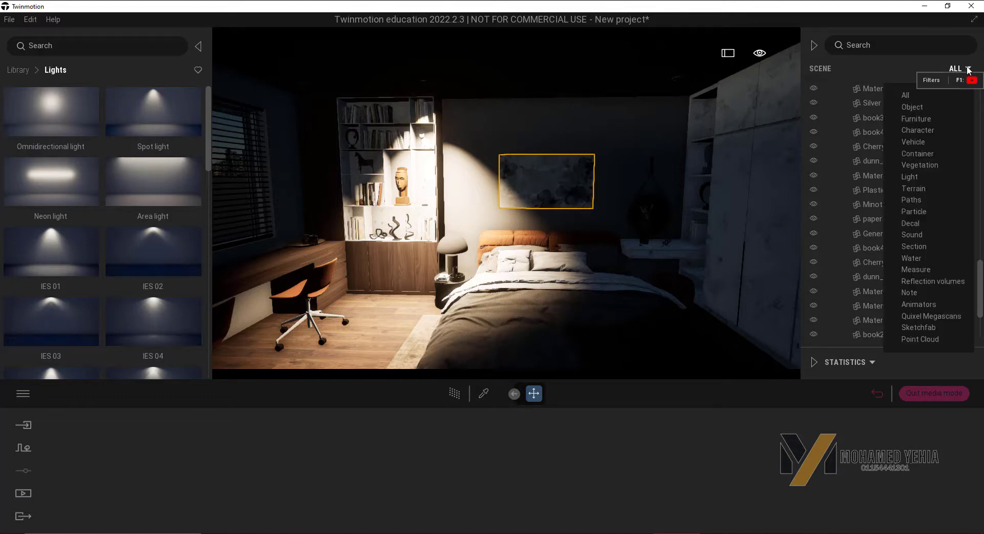
{"action": "left_click", "coordinate": [912, 176]}
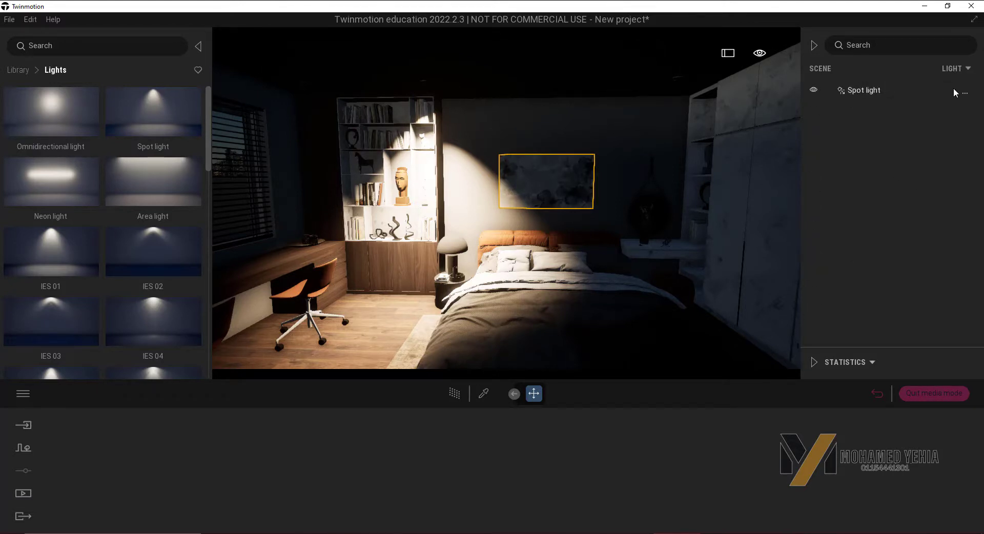
{"action": "left_click", "coordinate": [965, 95]}
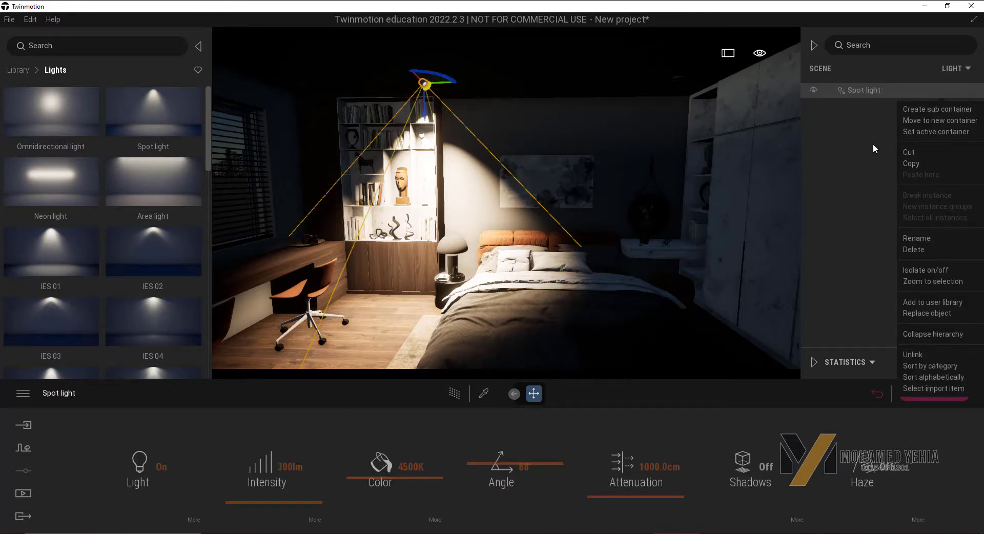
{"action": "left_click", "coordinate": [849, 184]}
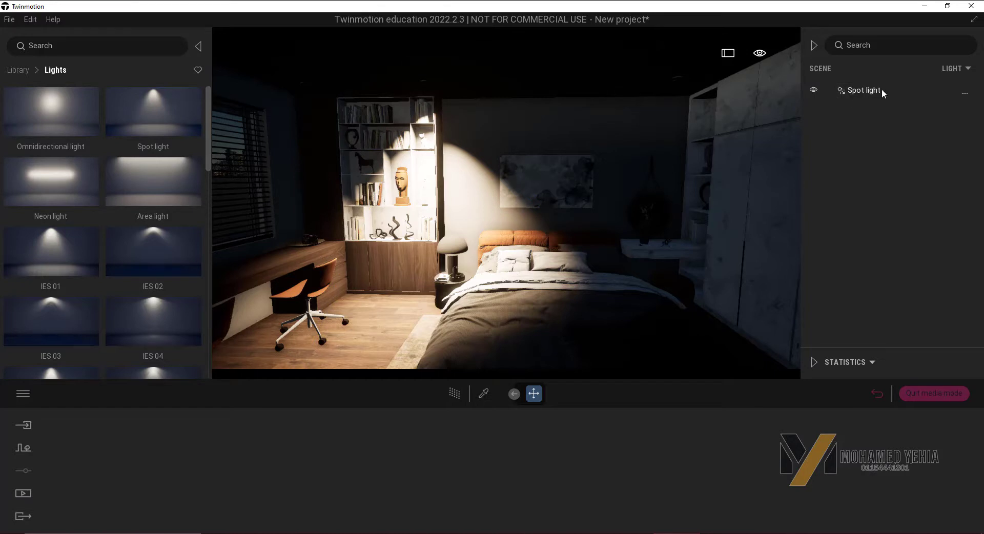
Step: Set the selected spot light's intensity to 20 lm
{"action": "left_click", "coordinate": [862, 89]}
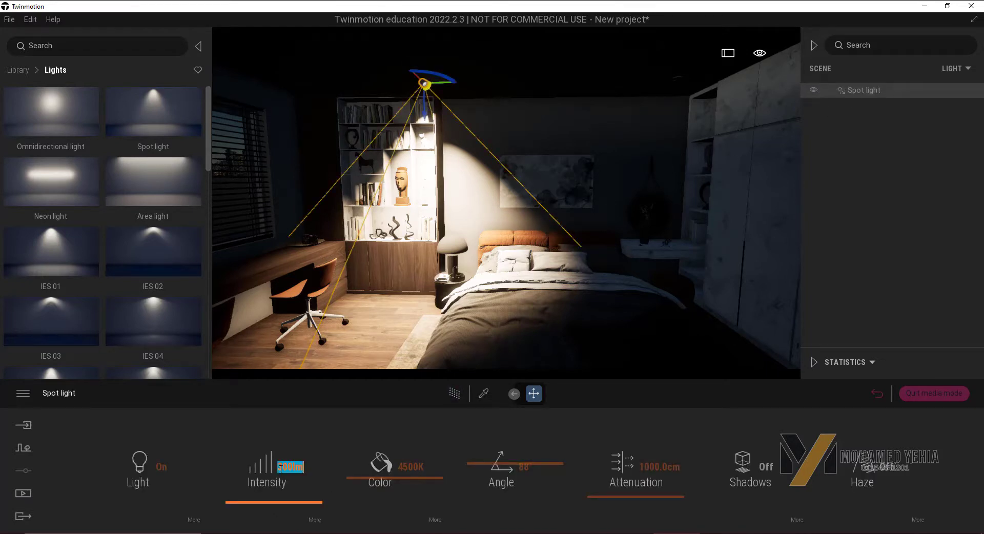
{"action": "type", "text": "10"}
{"action": "key", "text": "Return"}
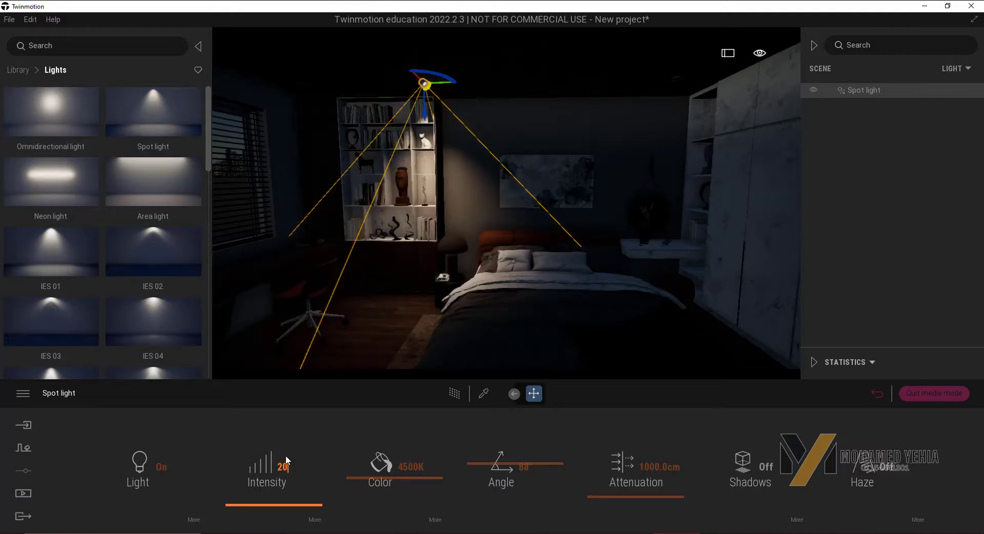
{"action": "key", "text": "Return"}
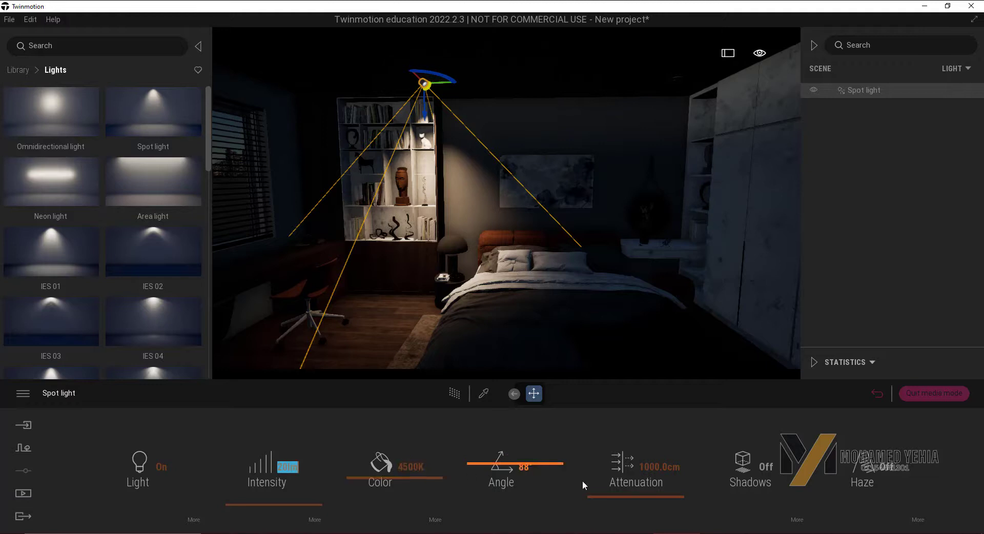
Step: Narrow the spot beam, enable shadows, lower the light slightly, and preview with path tracing
{"action": "mouse_move", "coordinate": [485, 465]}
{"action": "left_mouse_down"}
{"action": "mouse_move", "coordinate": [487, 477]}
{"action": "mouse_move", "coordinate": [483, 466]}
{"action": "left_mouse_up"}
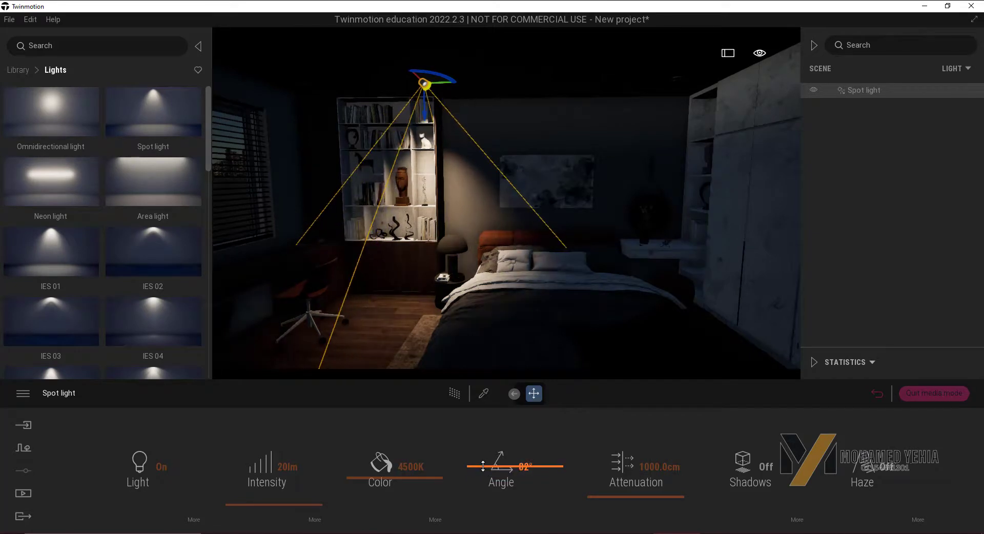
{"action": "left_click", "coordinate": [749, 466]}
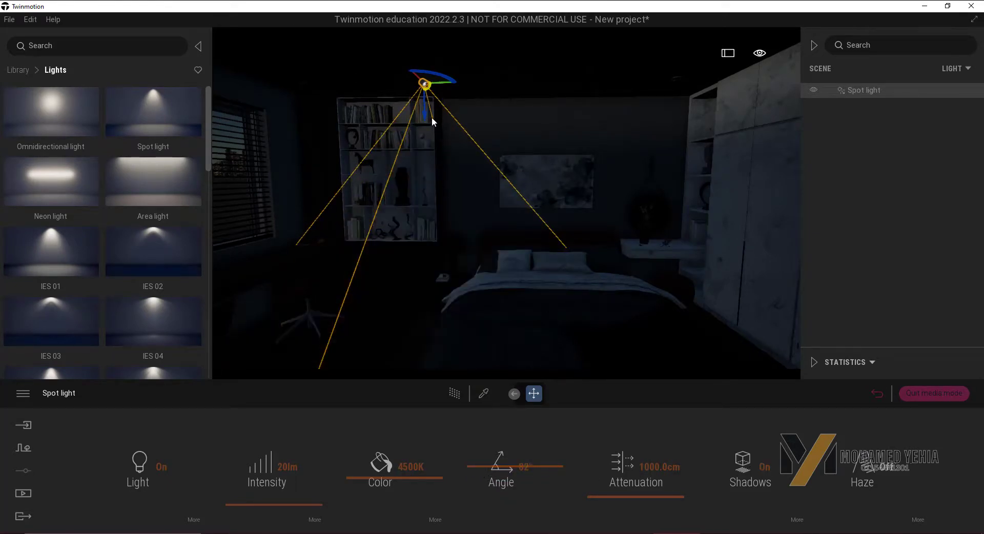
{"action": "left_click_drag", "start_coordinate": [426, 120], "coordinate": [417, 136]}
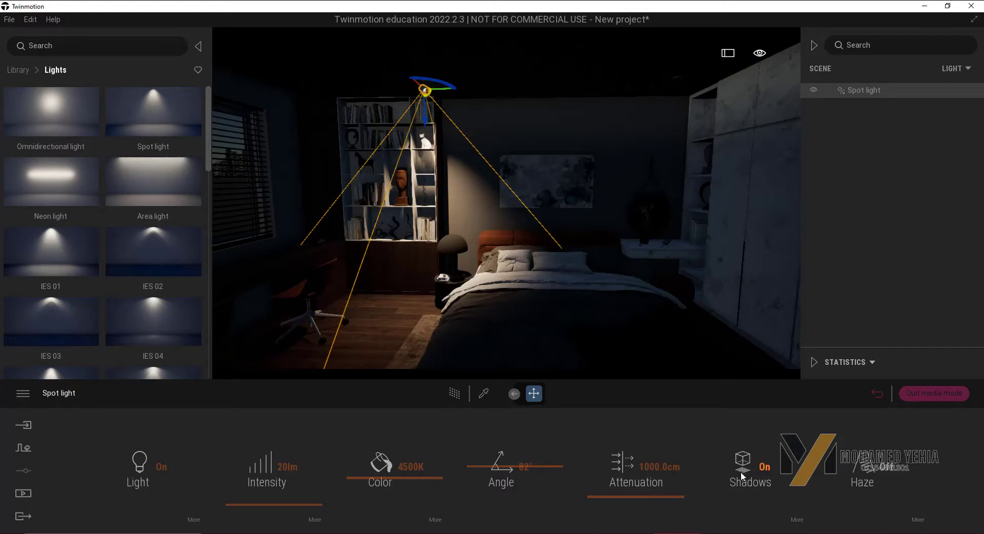
{"action": "left_click", "coordinate": [742, 470]}
{"action": "left_click", "coordinate": [743, 469]}
{"action": "left_click", "coordinate": [451, 396]}
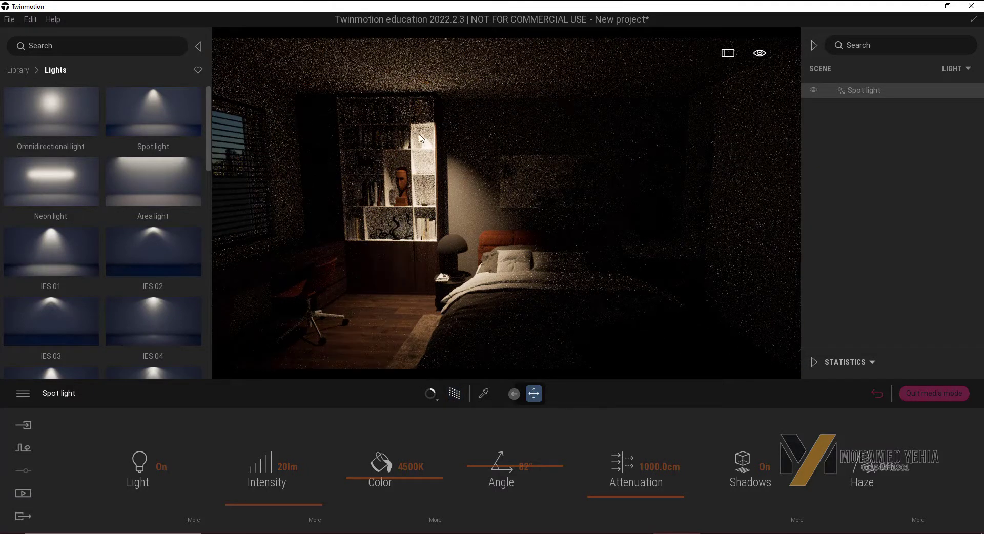
Step: Turn off path tracing and set the Preferences desktop quality preset to Low
{"action": "left_click", "coordinate": [455, 394]}
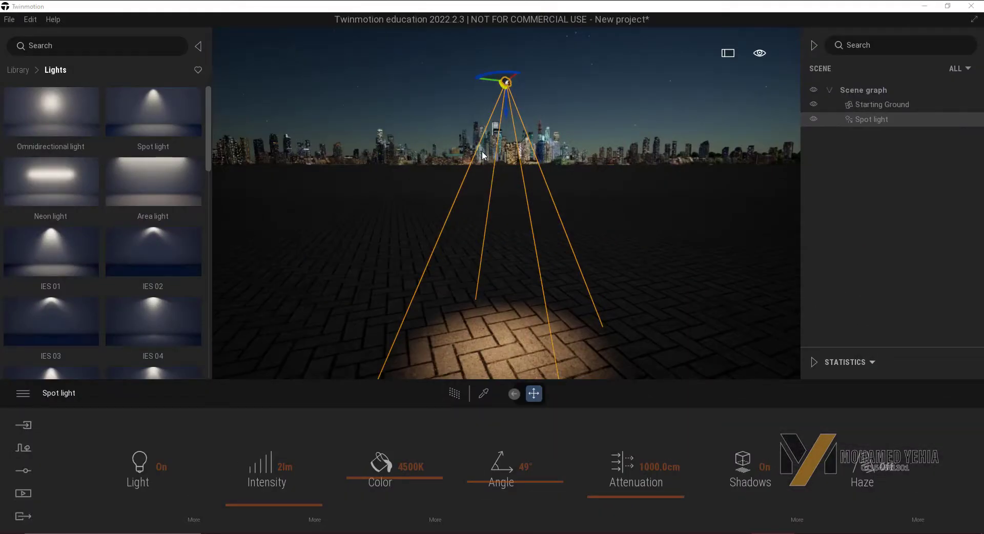
{"action": "left_click", "coordinate": [39, 18]}
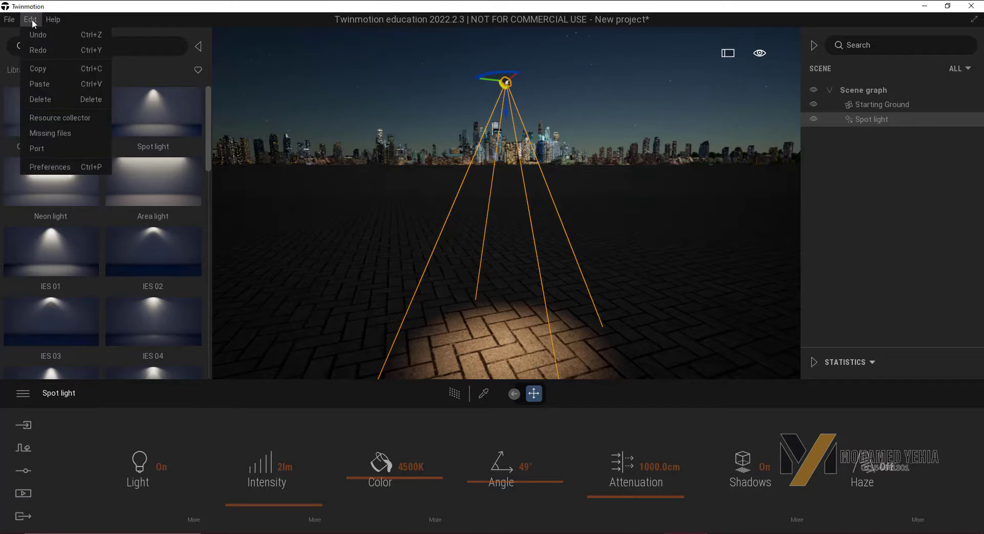
{"action": "left_click", "coordinate": [64, 169]}
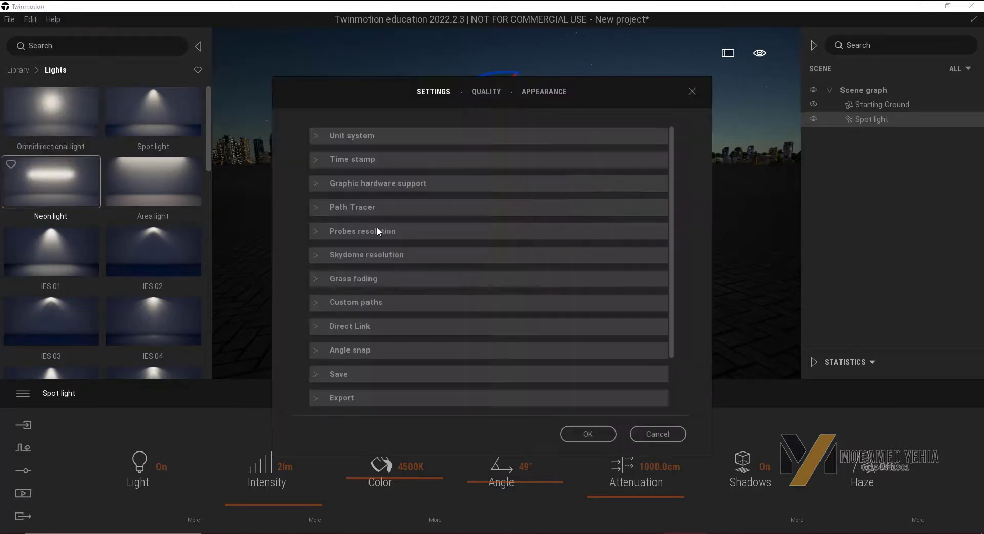
{"action": "left_click", "coordinate": [486, 93]}
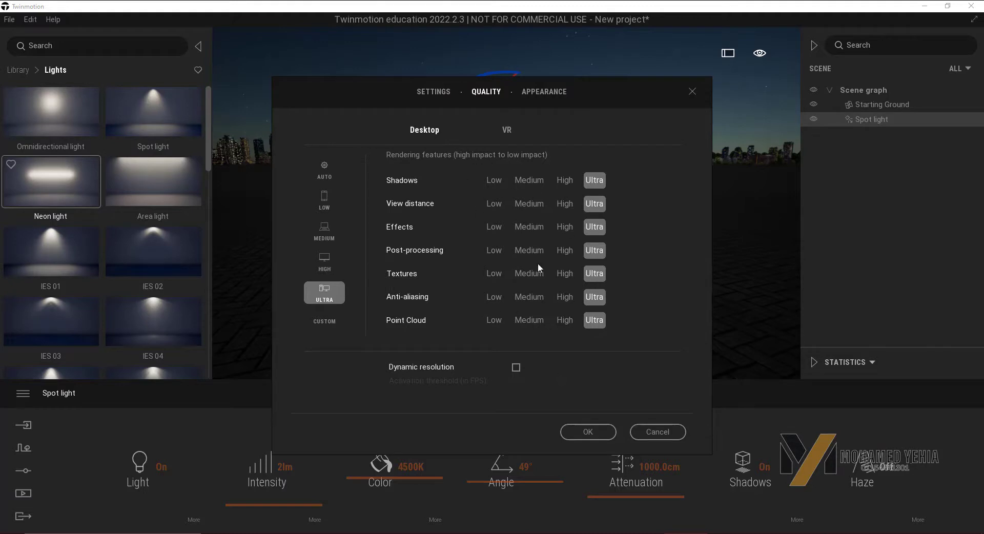
{"action": "left_click", "coordinate": [325, 201]}
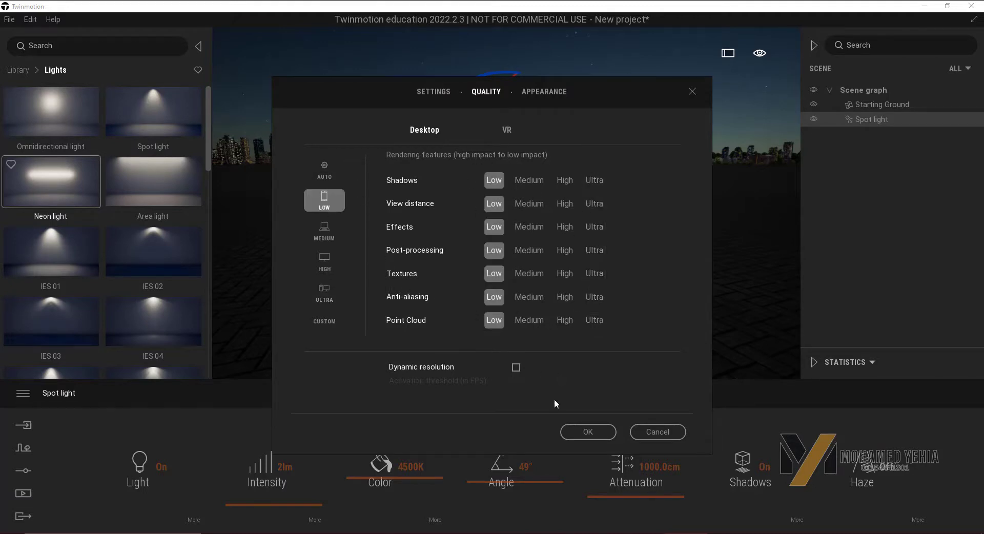
{"action": "left_click", "coordinate": [588, 432]}
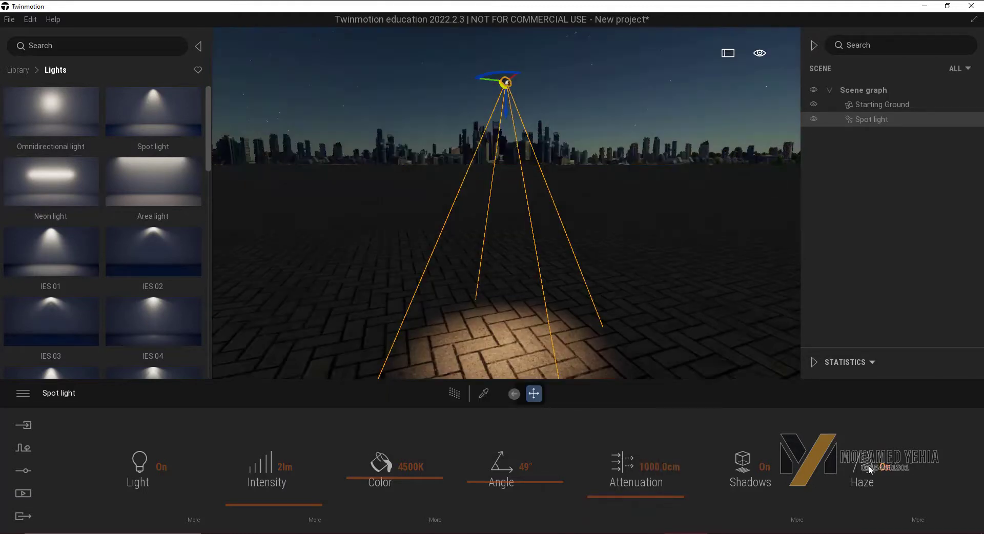
Step: Tilt the view up, then set the Preferences desktop quality preset to Ultra
{"action": "left_click_drag", "start_coordinate": [574, 222], "coordinate": [499, 233]}
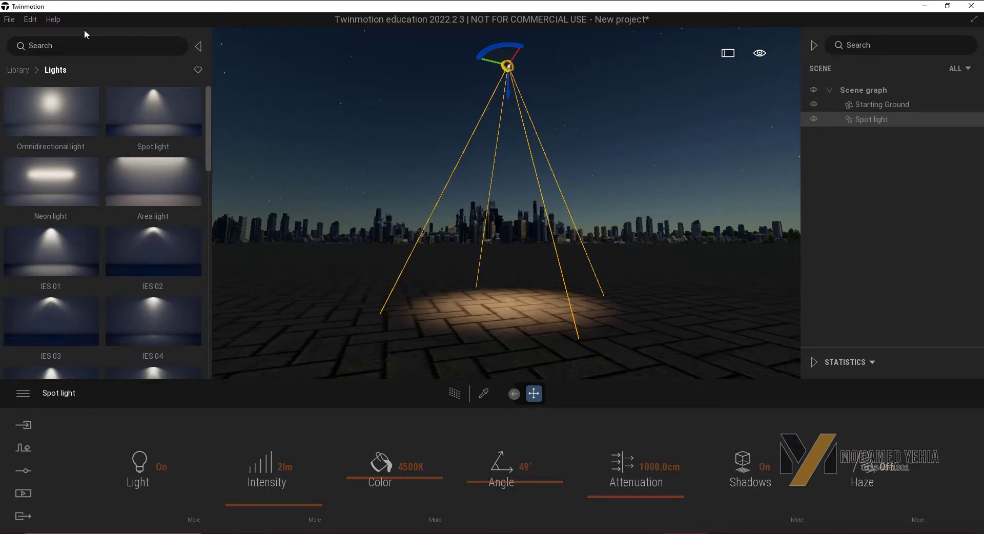
{"action": "left_click", "coordinate": [29, 21]}
{"action": "left_click", "coordinate": [65, 169]}
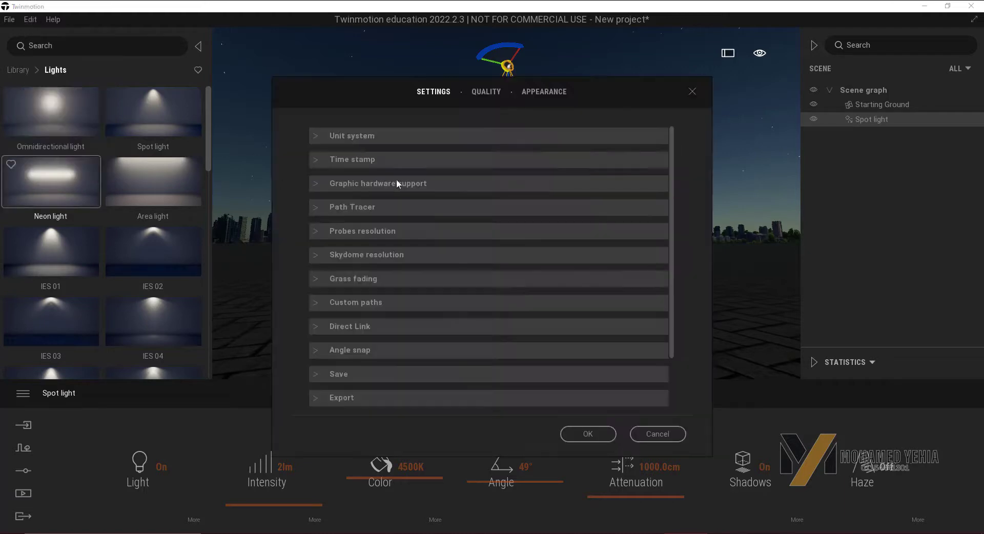
{"action": "left_click", "coordinate": [482, 93]}
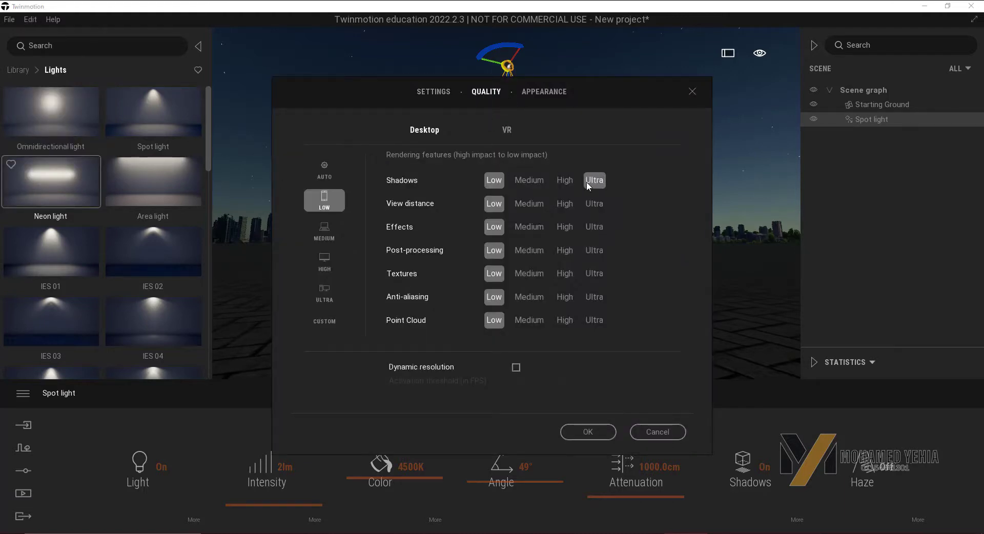
{"action": "left_click", "coordinate": [322, 299]}
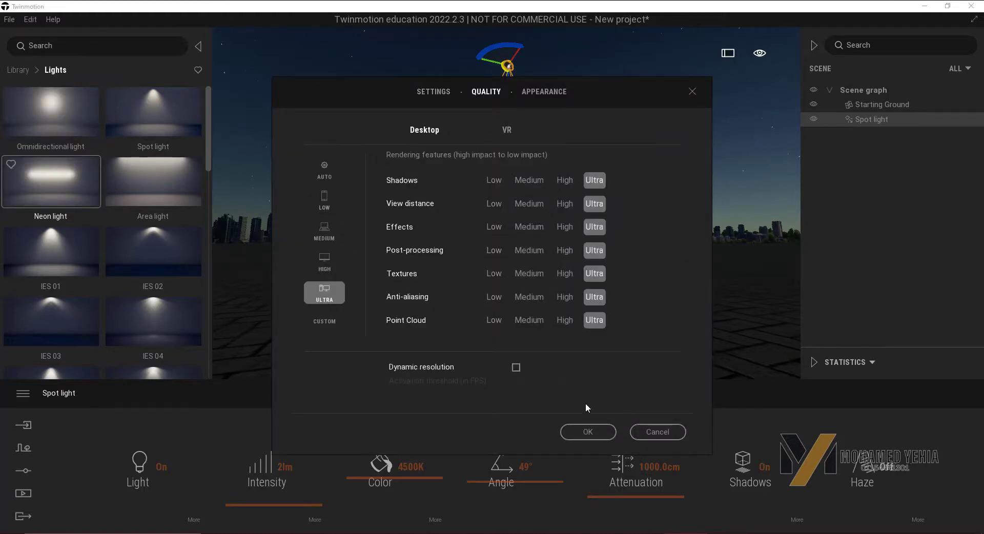
{"action": "left_click", "coordinate": [588, 432]}
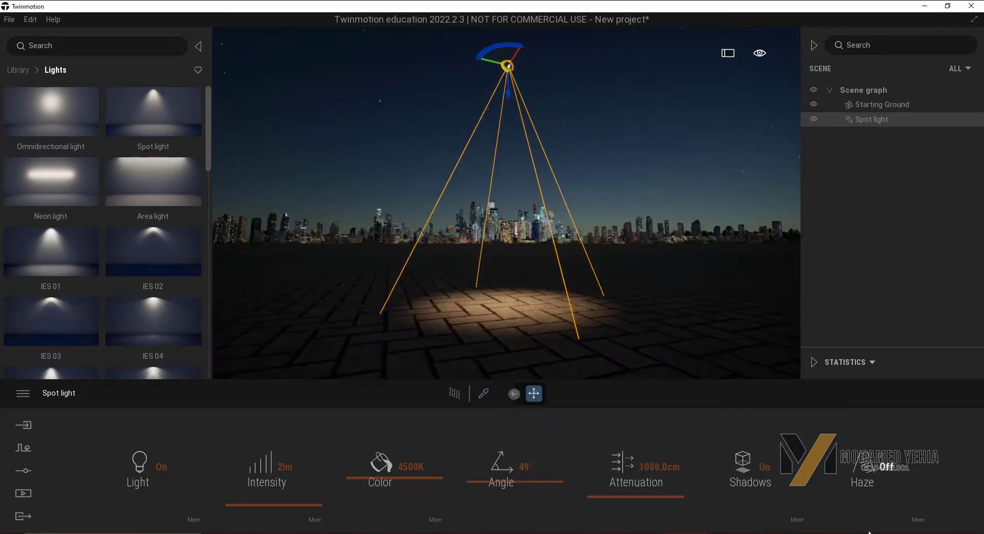
Step: Turn on the spot light's haze, reframe the view, and briefly preview it path-traced
{"action": "left_click", "coordinate": [880, 475]}
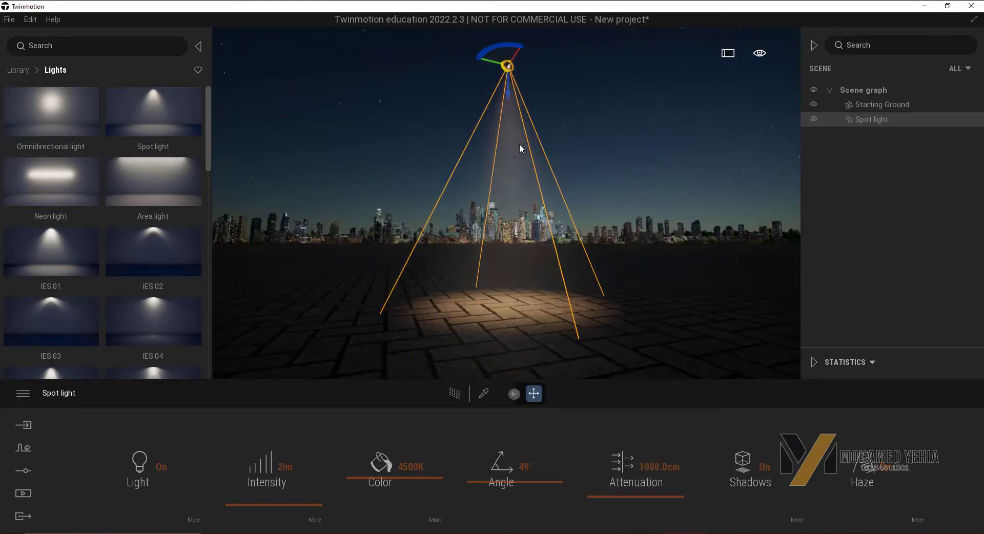
{"action": "mouse_move", "coordinate": [497, 222]}
{"action": "left_mouse_down"}
{"action": "mouse_move", "coordinate": [410, 216]}
{"action": "mouse_move", "coordinate": [604, 291]}
{"action": "left_mouse_up"}
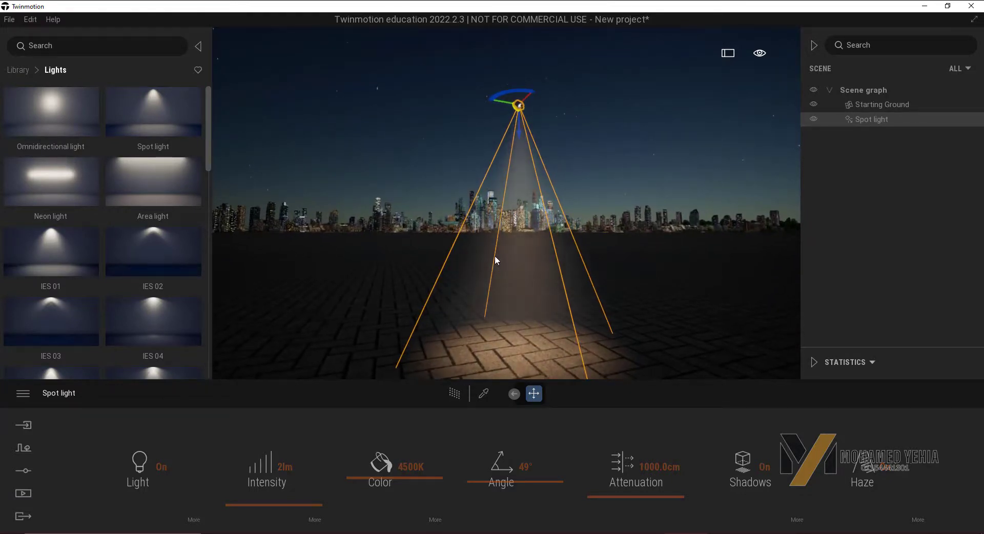
{"action": "left_click_drag", "start_coordinate": [494, 255], "coordinate": [487, 272]}
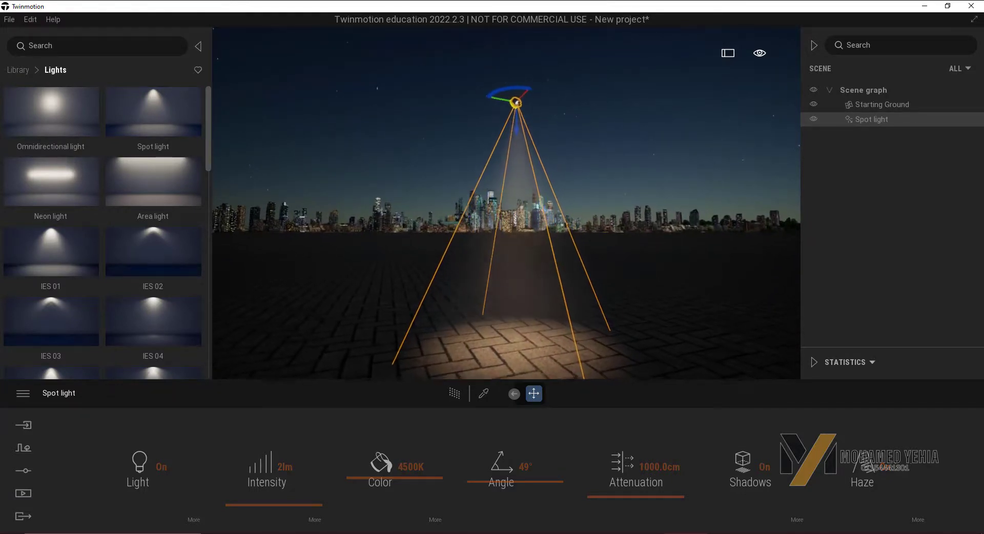
{"action": "left_click", "coordinate": [451, 394]}
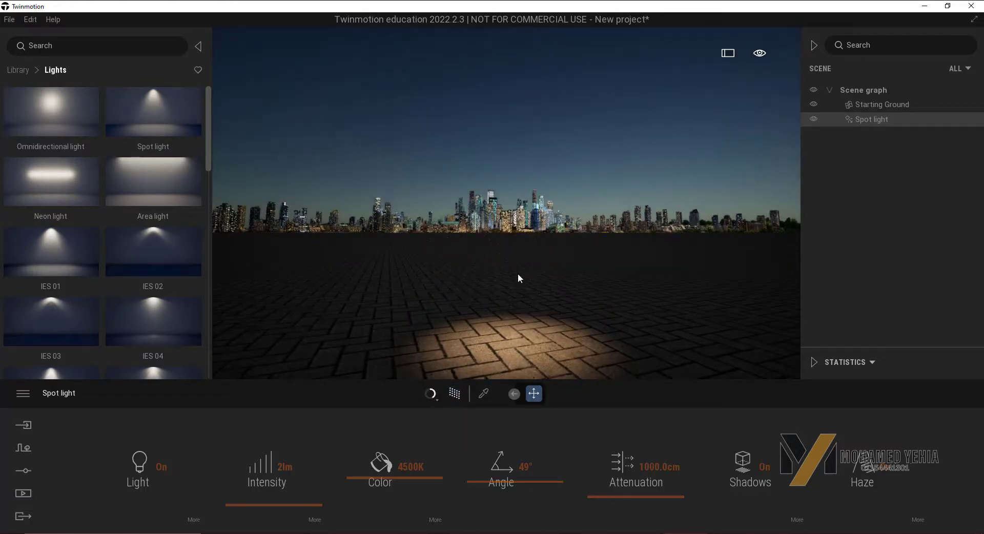
{"action": "left_click", "coordinate": [452, 393]}
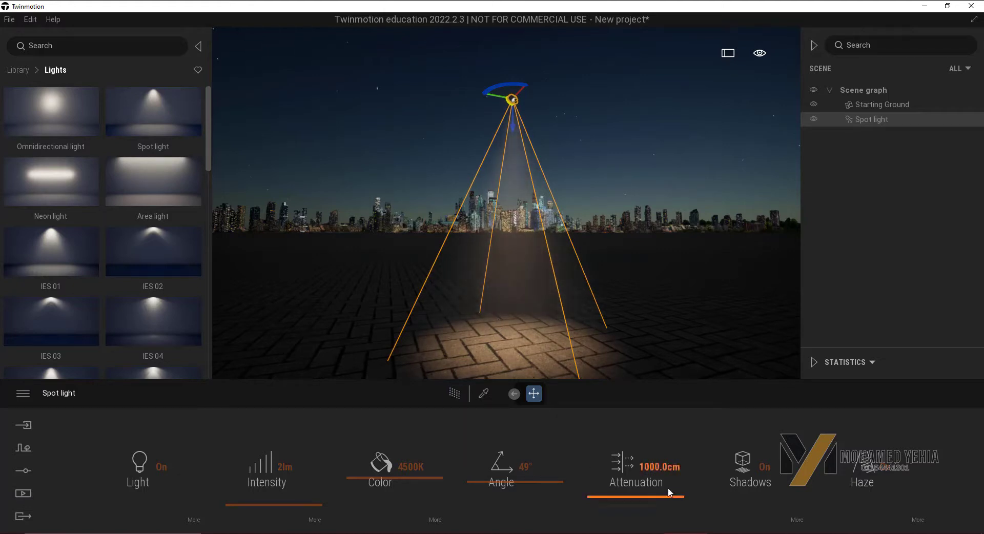
Step: Tune the spot light haze: lower its intensity, set speed to 32%, adjust tiling
{"action": "left_click", "coordinate": [920, 521]}
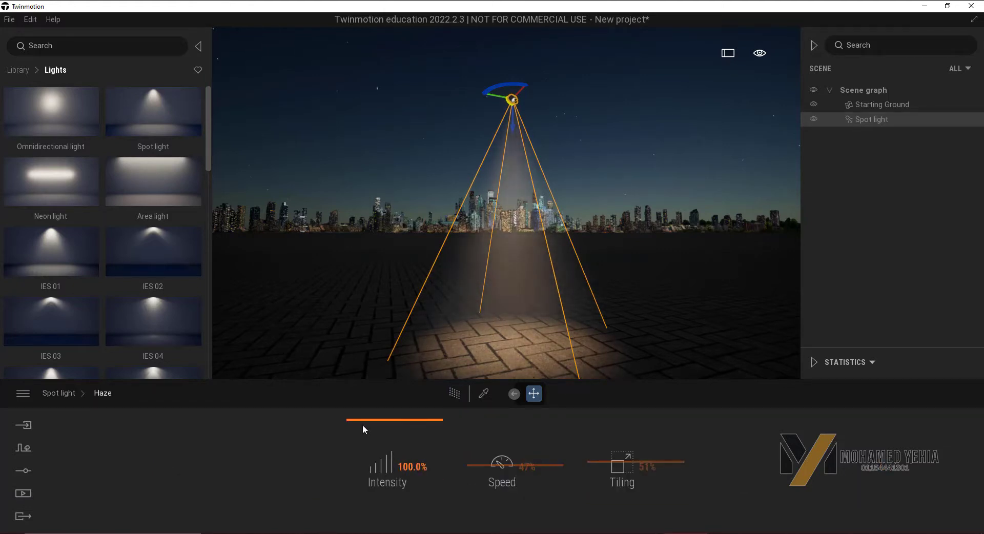
{"action": "mouse_move", "coordinate": [360, 422]}
{"action": "left_mouse_down"}
{"action": "mouse_move", "coordinate": [366, 479]}
{"action": "mouse_move", "coordinate": [365, 420]}
{"action": "left_mouse_up"}
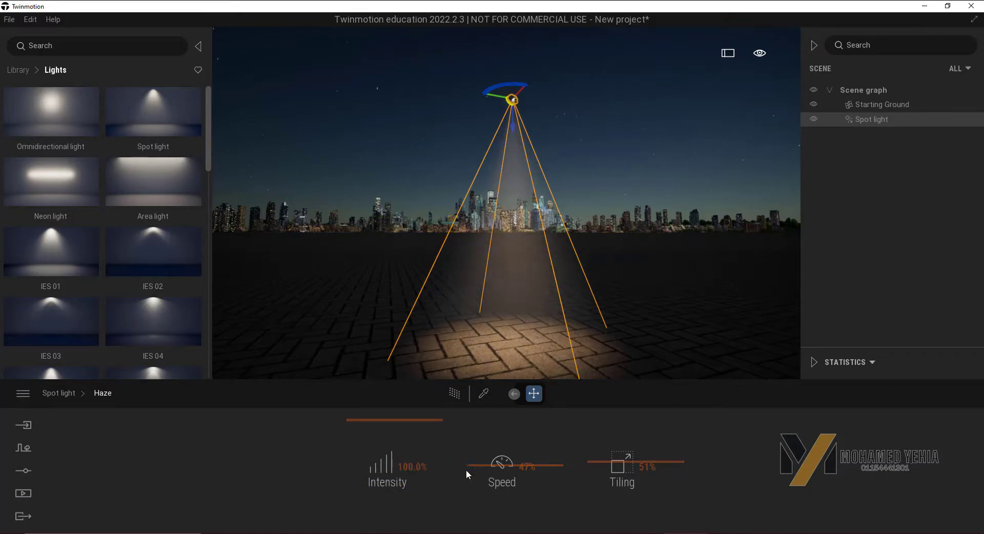
{"action": "mouse_move", "coordinate": [478, 465]}
{"action": "left_mouse_down"}
{"action": "mouse_move", "coordinate": [471, 428]}
{"action": "mouse_move", "coordinate": [483, 505]}
{"action": "left_mouse_up"}
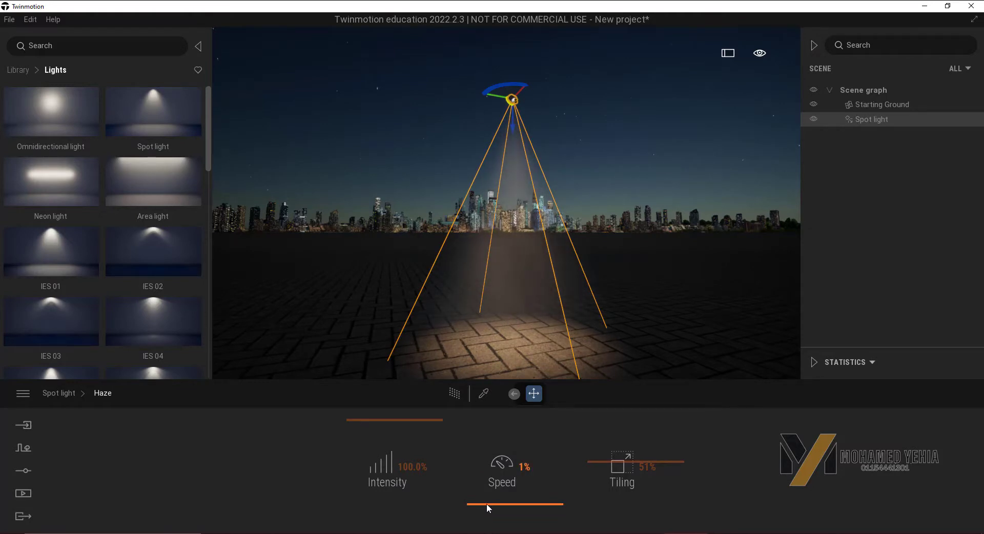
{"action": "left_click_drag", "start_coordinate": [487, 504], "coordinate": [487, 482]}
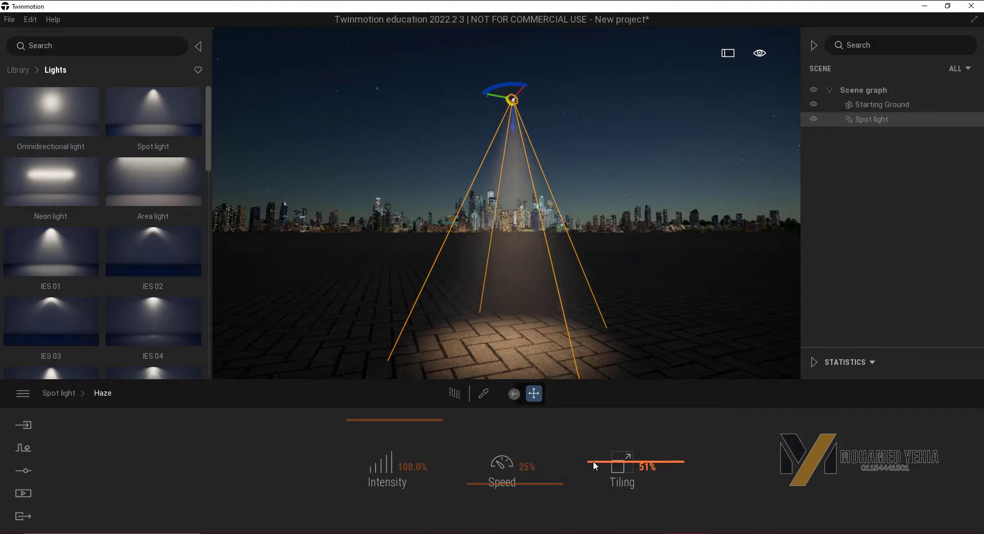
{"action": "mouse_move", "coordinate": [592, 461]}
{"action": "left_mouse_down"}
{"action": "mouse_move", "coordinate": [598, 500]}
{"action": "mouse_move", "coordinate": [600, 410]}
{"action": "left_mouse_up"}
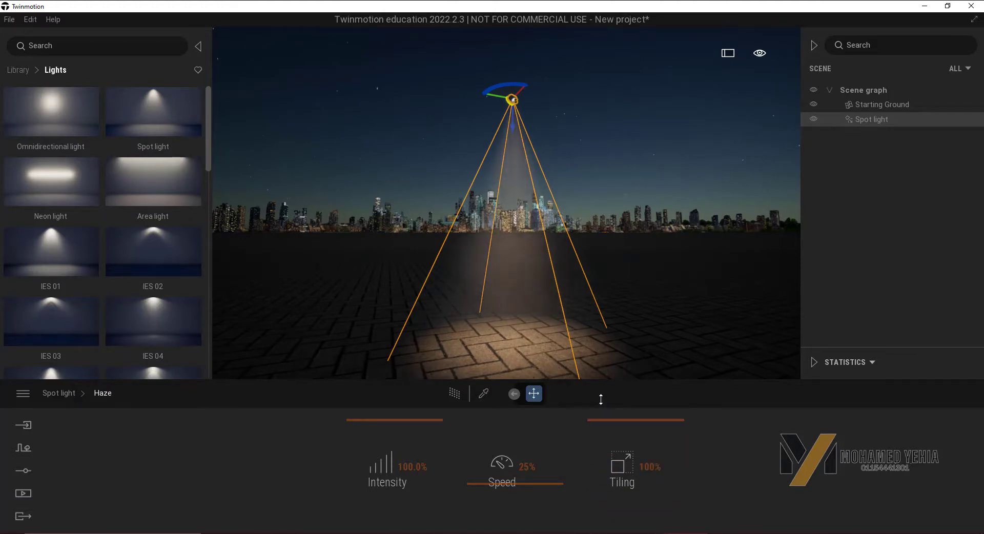
Step: Raise the spotlight, set haze tiling 31% and intensity 89%, then replace it with an omnidirectional light
{"action": "left_click_drag", "start_coordinate": [498, 273], "coordinate": [511, 233]}
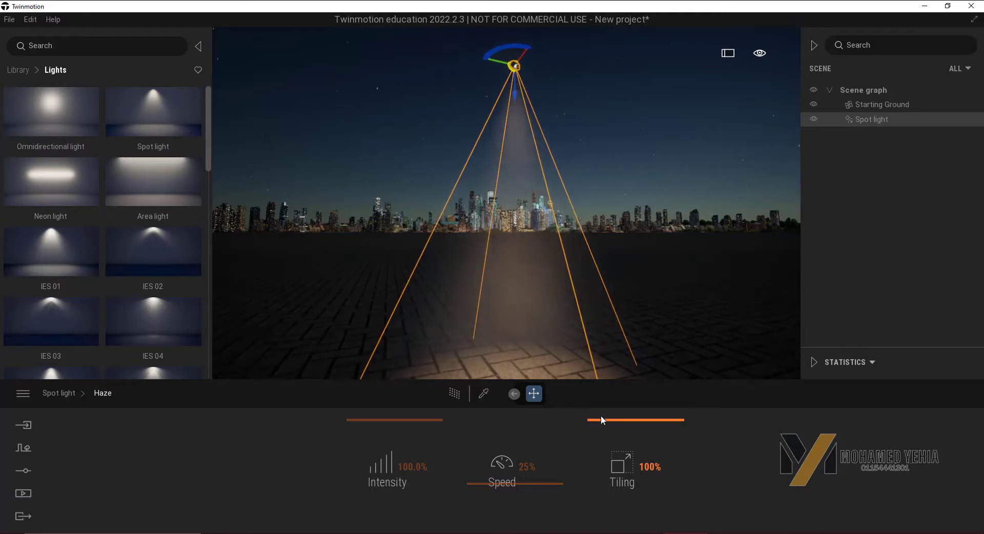
{"action": "mouse_move", "coordinate": [601, 418]}
{"action": "left_mouse_down"}
{"action": "mouse_move", "coordinate": [602, 483]}
{"action": "mouse_move", "coordinate": [600, 435]}
{"action": "left_mouse_up"}
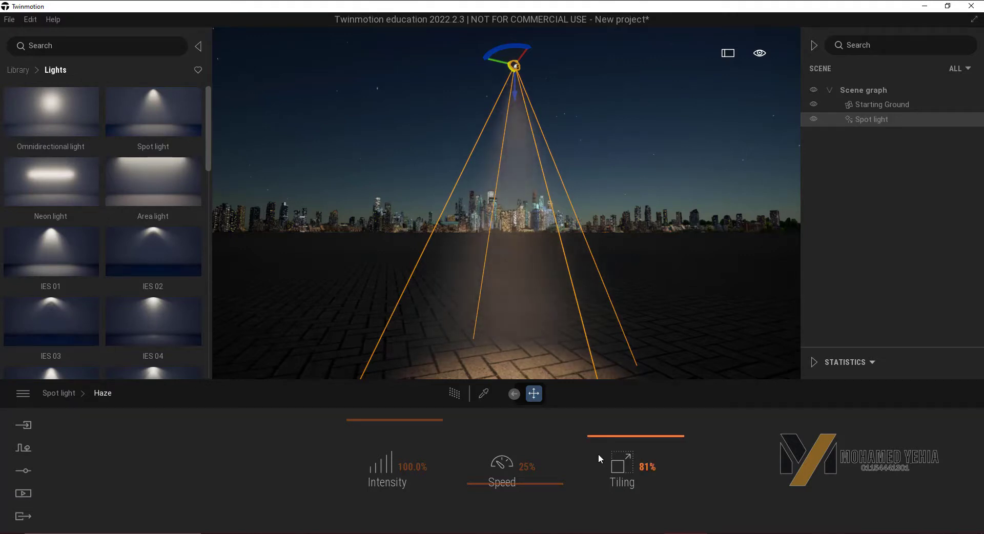
{"action": "left_click_drag", "start_coordinate": [599, 450], "coordinate": [600, 478]}
{"action": "left_click_drag", "start_coordinate": [364, 419], "coordinate": [366, 428]}
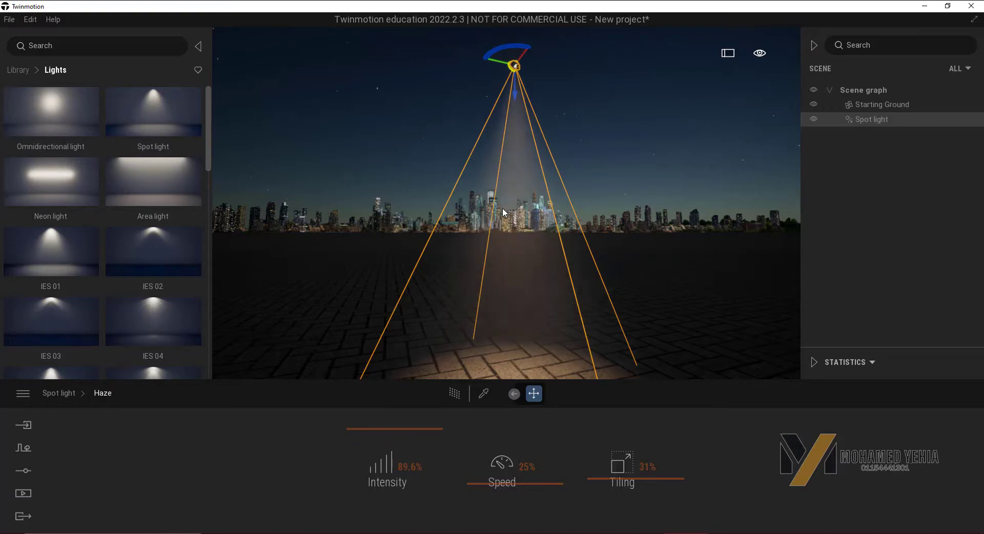
{"action": "key", "text": "Delete"}
{"action": "mouse_move", "coordinate": [85, 146]}
{"action": "left_mouse_down"}
{"action": "mouse_move", "coordinate": [522, 310]}
{"action": "mouse_move", "coordinate": [509, 38]}
{"action": "left_mouse_up"}
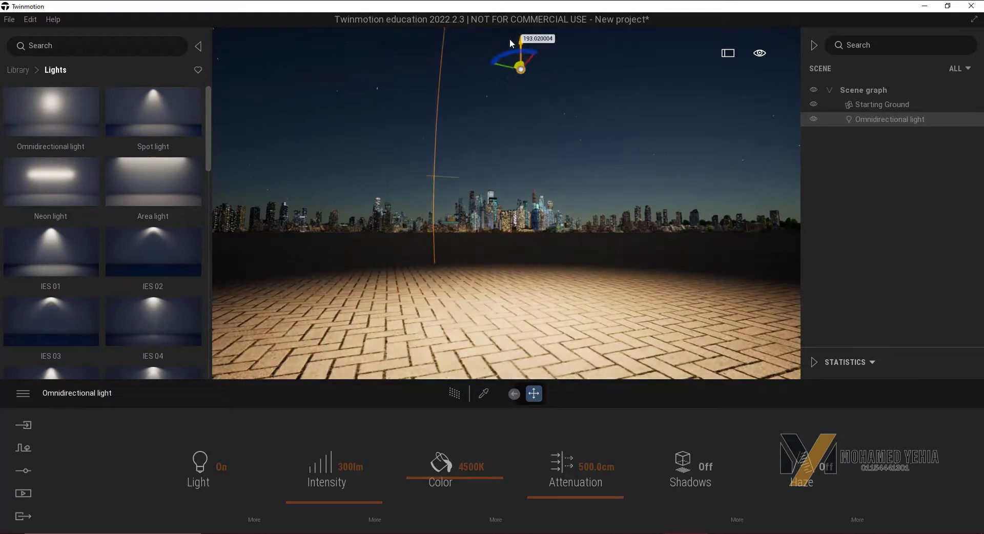
Step: Dim the omnidirectional light to 20 lm, turn its haze on, and pull the view back
{"action": "left_click", "coordinate": [350, 467]}
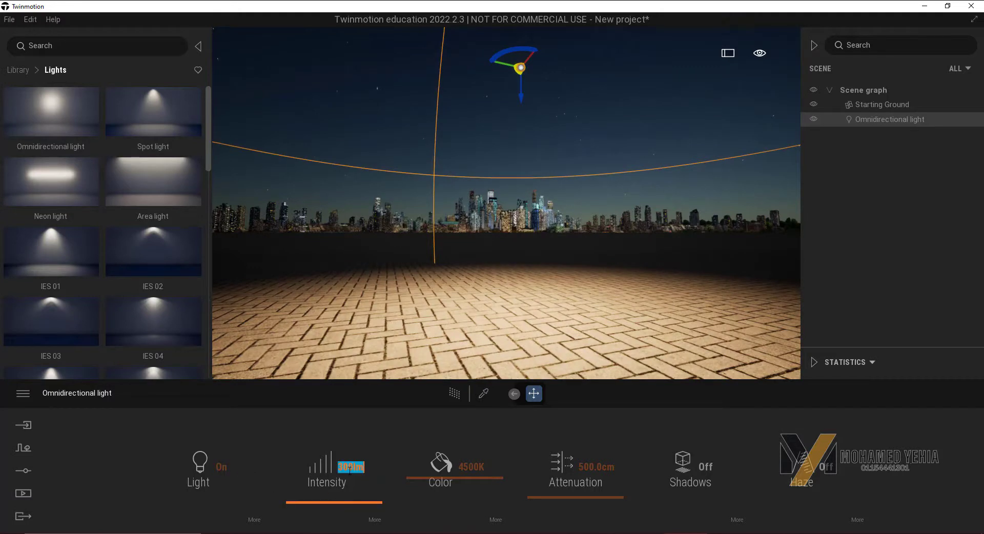
{"action": "type", "text": "0"}
{"action": "key", "text": "Return"}
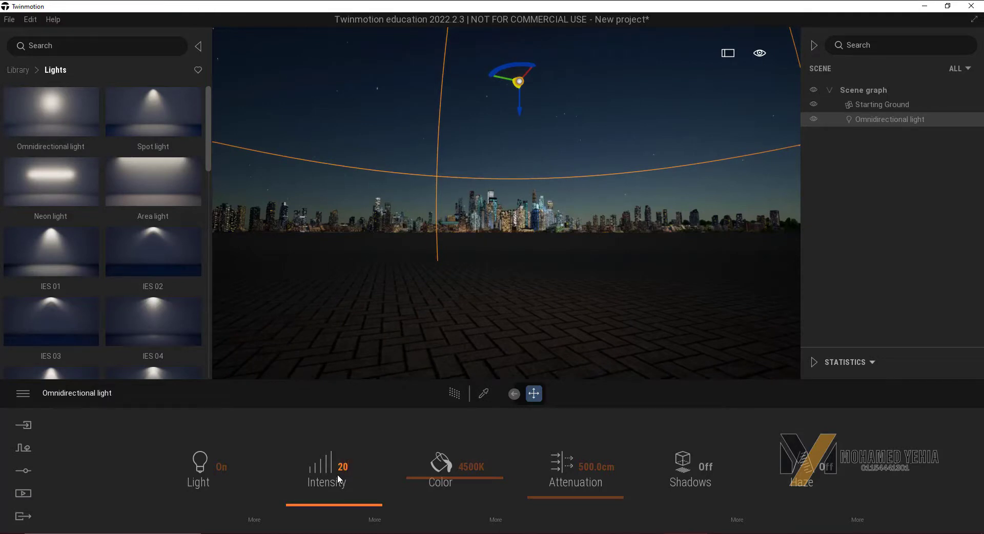
{"action": "type", "text": "20"}
{"action": "key", "text": "Return"}
{"action": "left_click", "coordinate": [826, 468]}
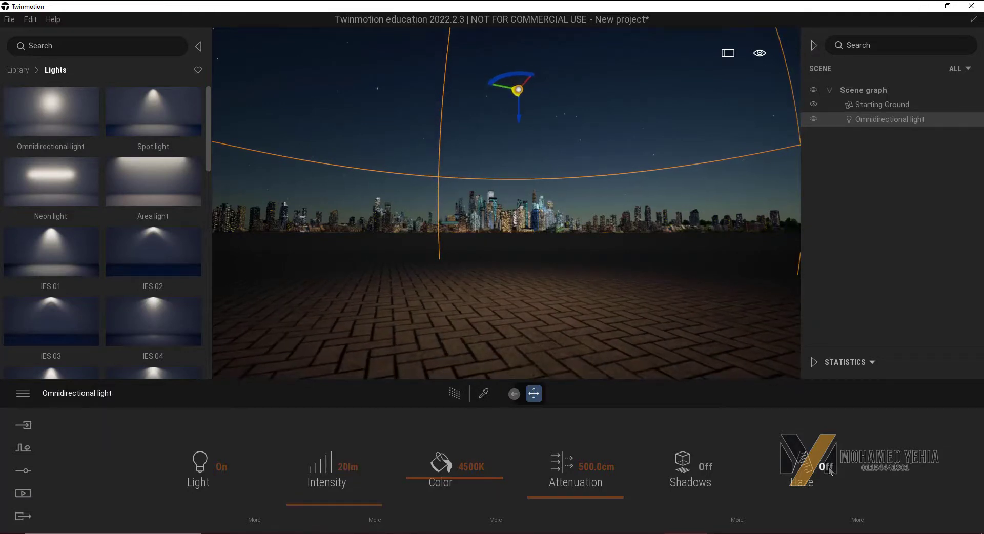
{"action": "middle_click_drag", "start_coordinate": [500, 134], "coordinate": [501, 168]}
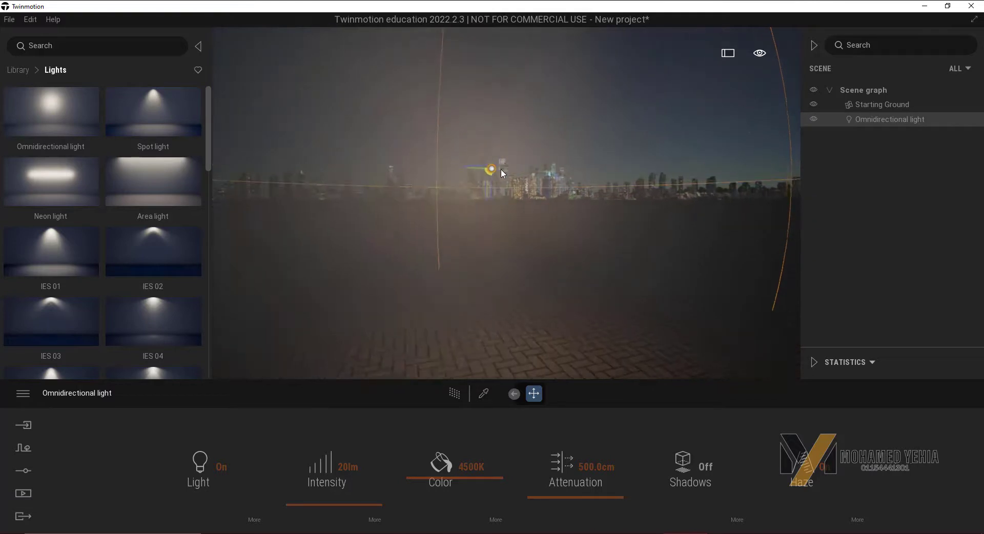
{"action": "scroll", "coordinate": [511, 215], "scroll_direction": "down", "scroll_amount": 3}
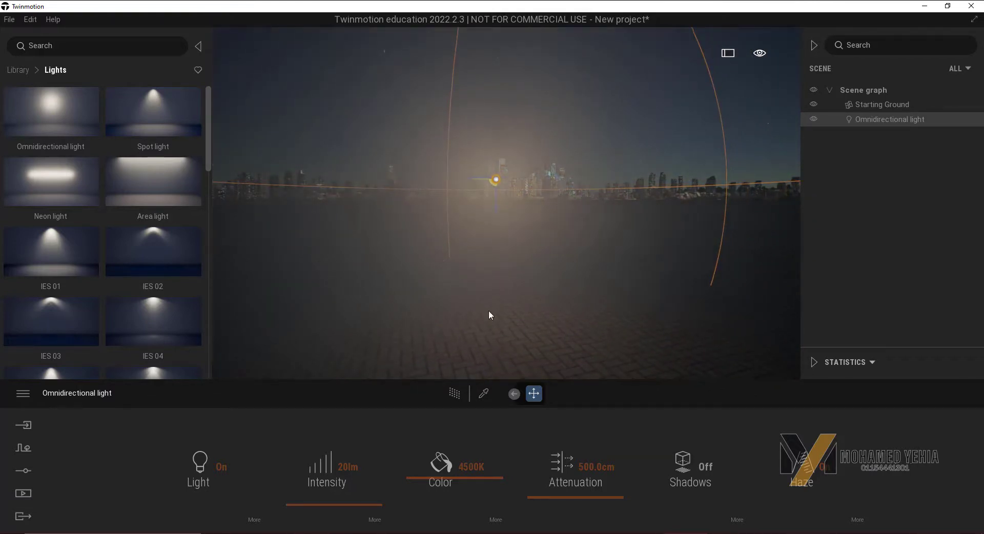
Step: Set the omnidirectional light's haze to 100% intensity, 32% speed and 30% tiling
{"action": "left_click", "coordinate": [857, 521]}
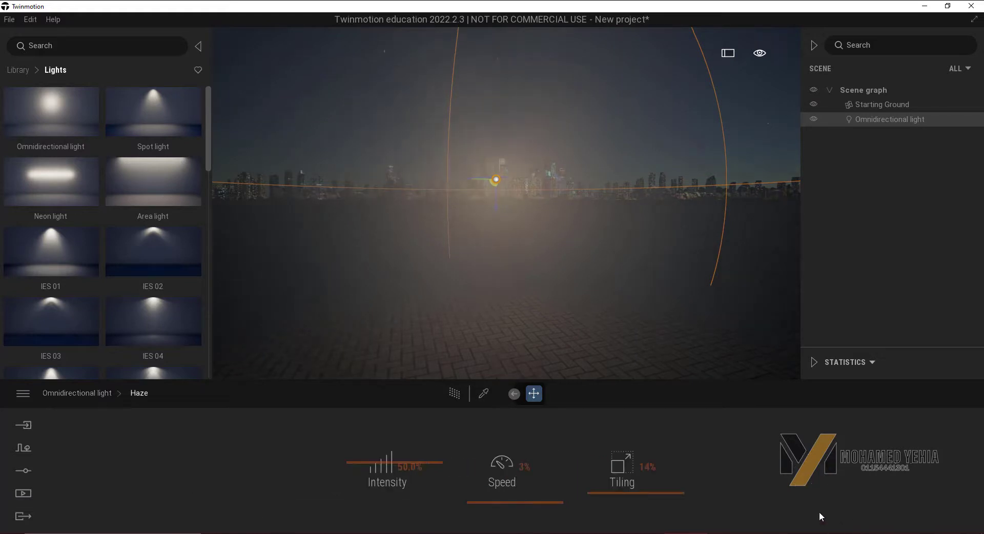
{"action": "left_click_drag", "start_coordinate": [367, 463], "coordinate": [373, 400]}
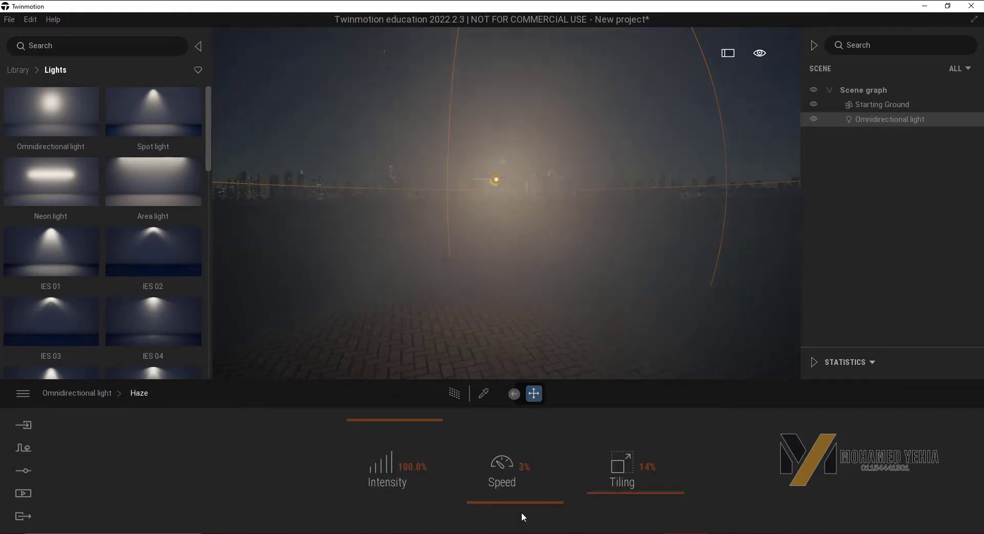
{"action": "mouse_move", "coordinate": [519, 499]}
{"action": "left_mouse_down"}
{"action": "mouse_move", "coordinate": [519, 469]}
{"action": "mouse_move", "coordinate": [519, 478]}
{"action": "left_mouse_up"}
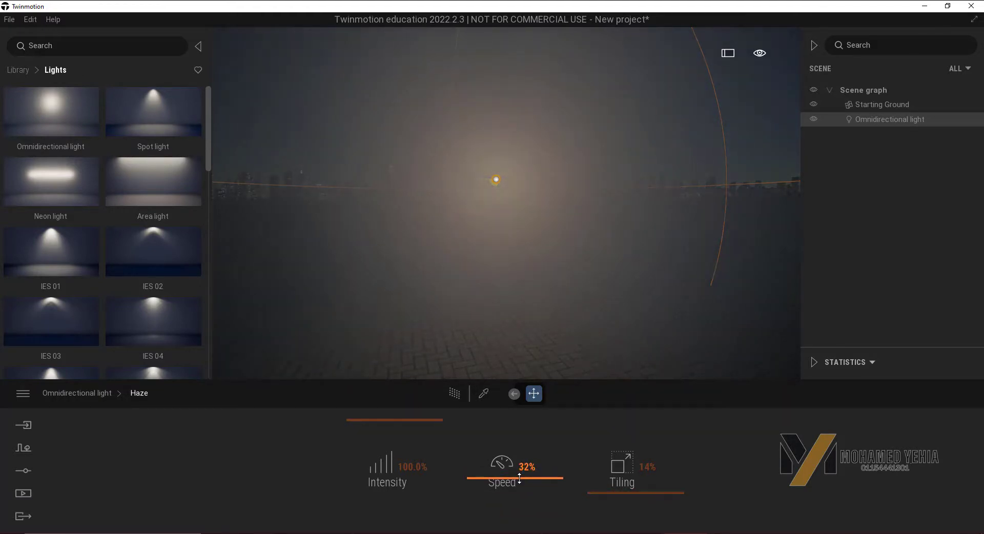
{"action": "mouse_move", "coordinate": [624, 489]}
{"action": "left_mouse_down"}
{"action": "mouse_move", "coordinate": [626, 426]}
{"action": "mouse_move", "coordinate": [626, 476]}
{"action": "left_mouse_up"}
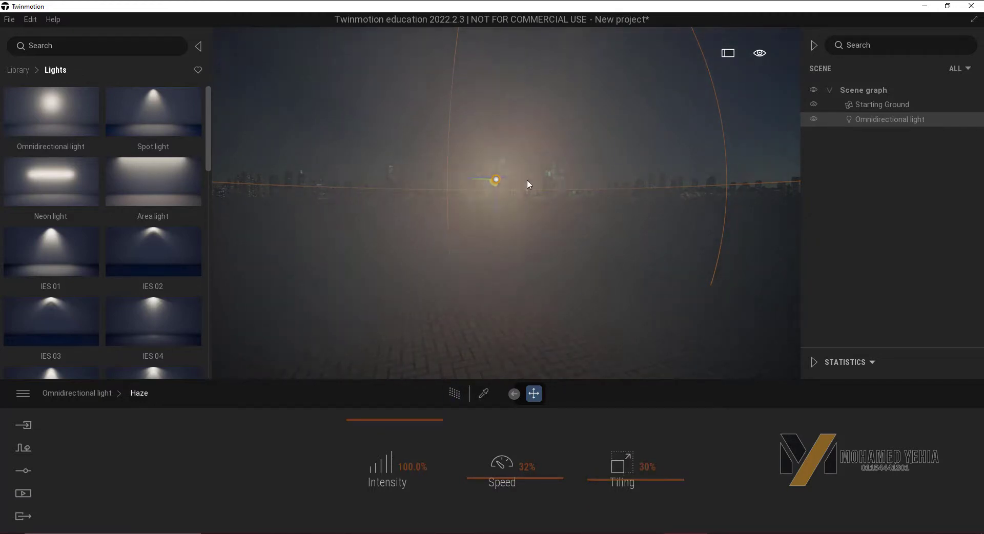
Step: Delete the omnidirectional light and raise the weather Smog effect to 100%
{"action": "key", "text": "Delete"}
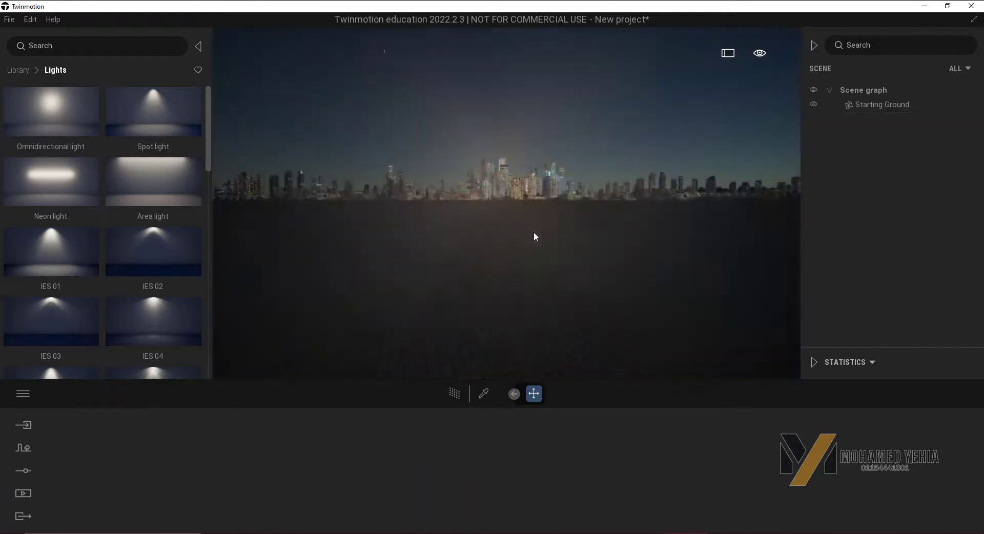
{"action": "left_click", "coordinate": [27, 496]}
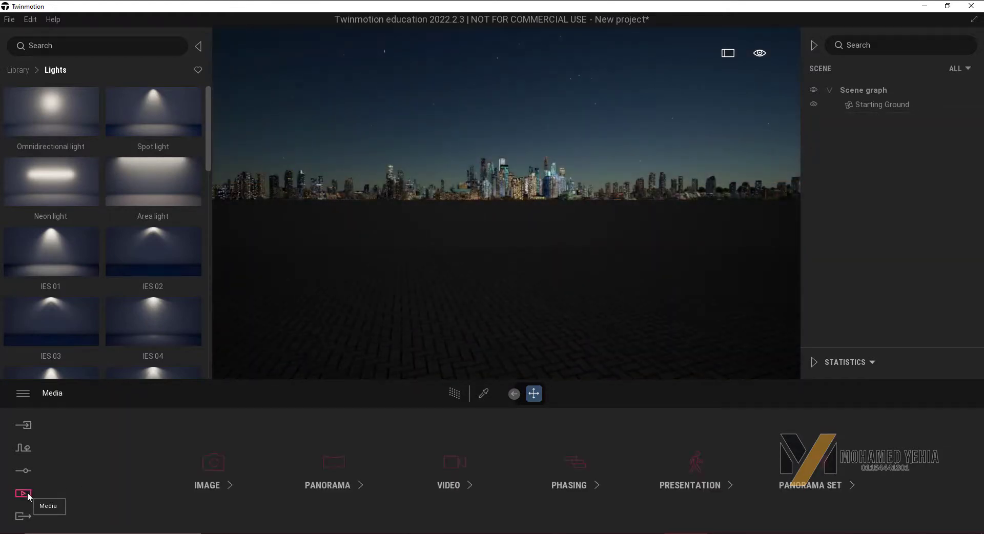
{"action": "left_click", "coordinate": [23, 474]}
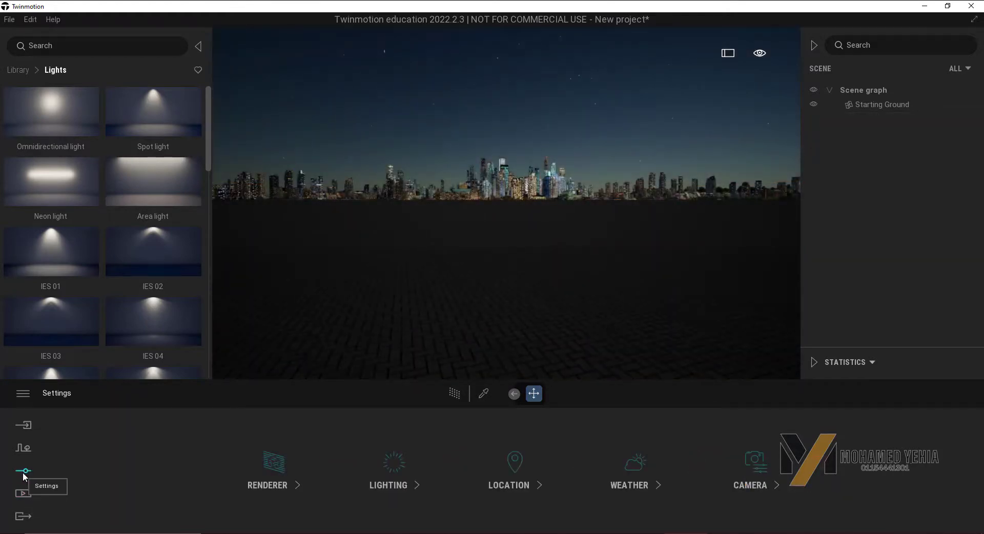
{"action": "left_click", "coordinate": [635, 472]}
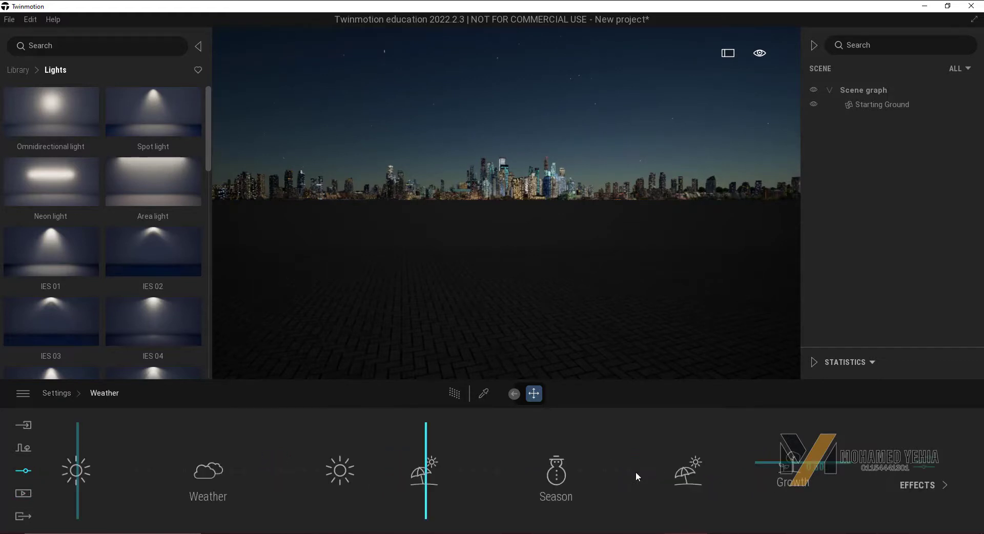
{"action": "left_click", "coordinate": [920, 469]}
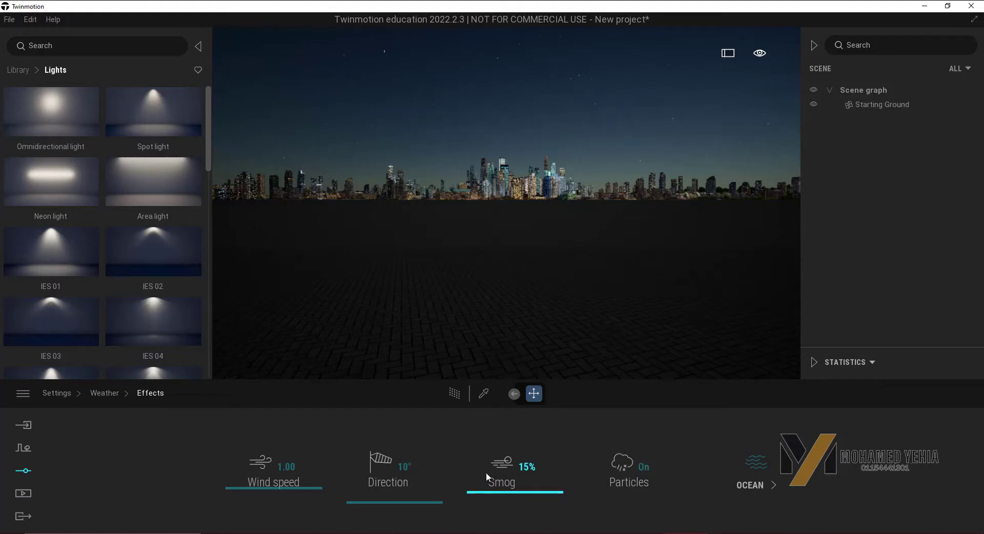
{"action": "left_click_drag", "start_coordinate": [522, 491], "coordinate": [533, 407]}
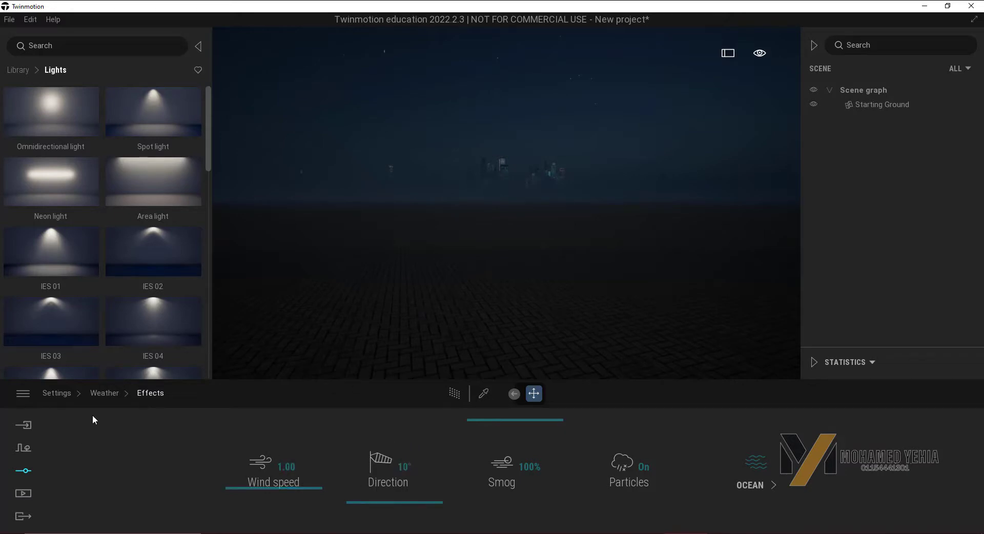
{"action": "left_click", "coordinate": [64, 396]}
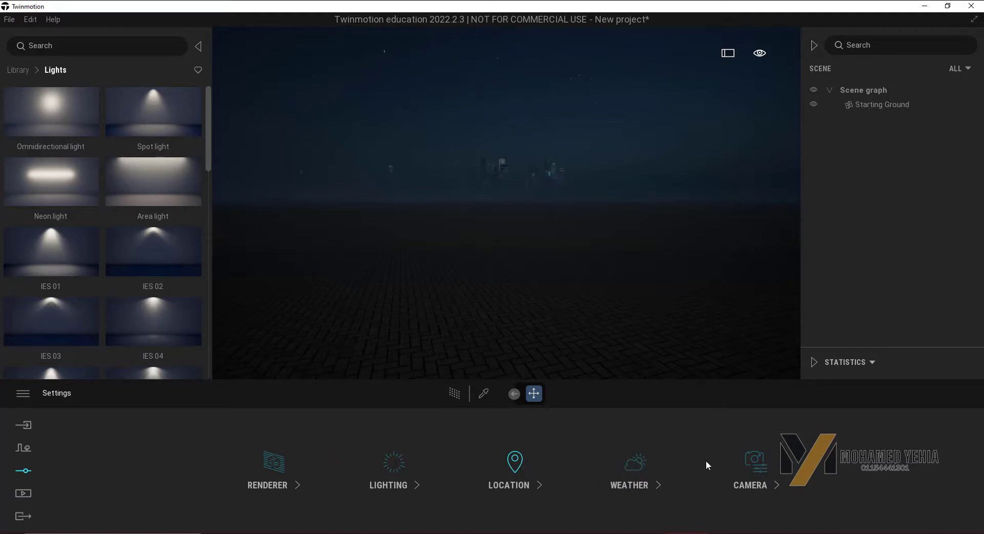
Step: Shift the Weather slider toward clouds and the Season slider just past winter
{"action": "left_click", "coordinate": [57, 398]}
{"action": "left_click", "coordinate": [639, 466]}
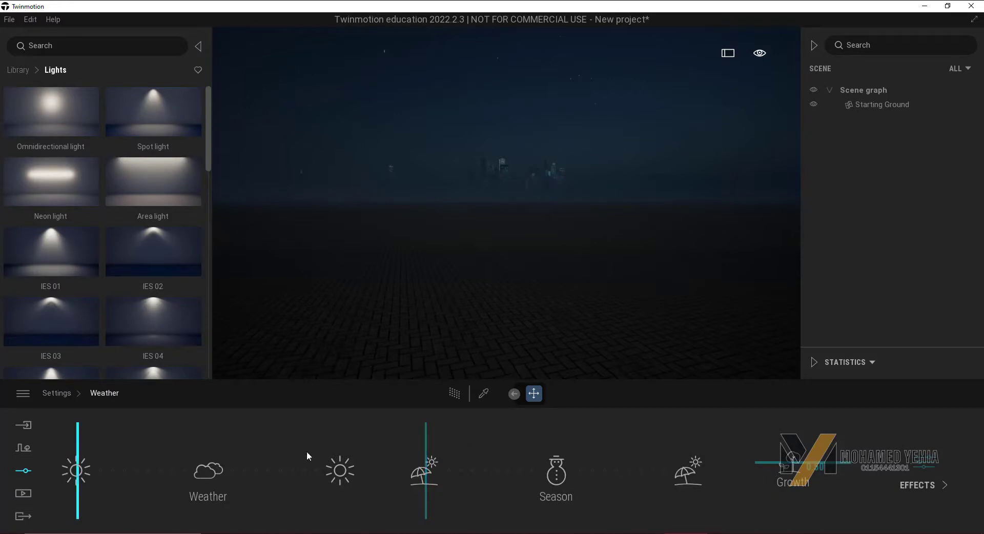
{"action": "left_click_drag", "start_coordinate": [79, 459], "coordinate": [186, 454]}
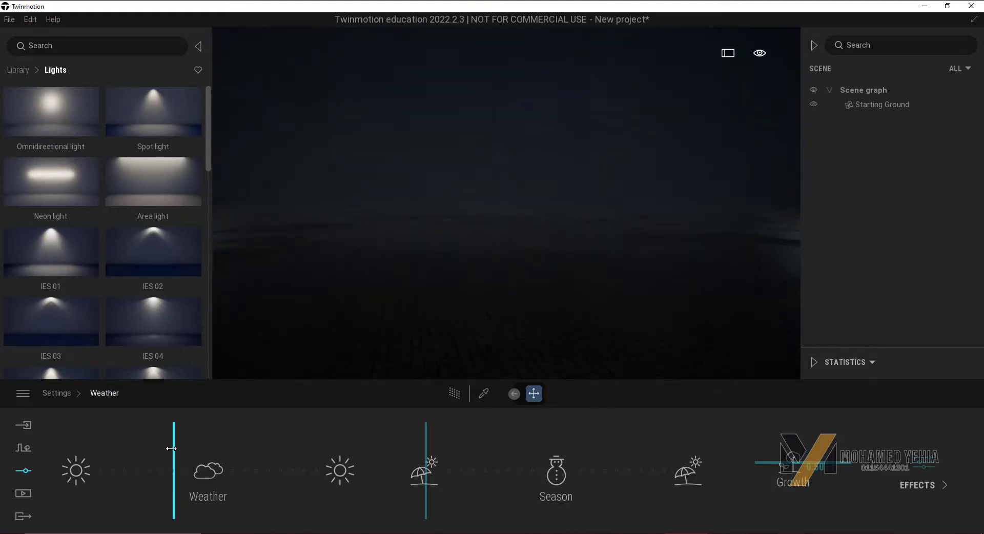
{"action": "left_click_drag", "start_coordinate": [186, 454], "coordinate": [166, 454]}
{"action": "left_click_drag", "start_coordinate": [558, 458], "coordinate": [606, 448]}
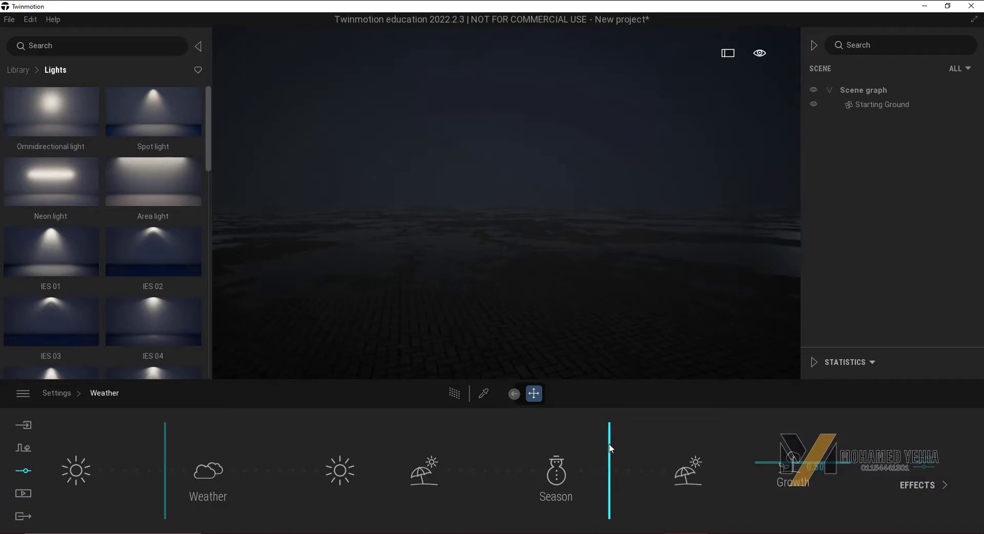
Step: Browse the Home objects, then open the Objects City category with benches and streetlights
{"action": "left_click", "coordinate": [18, 70]}
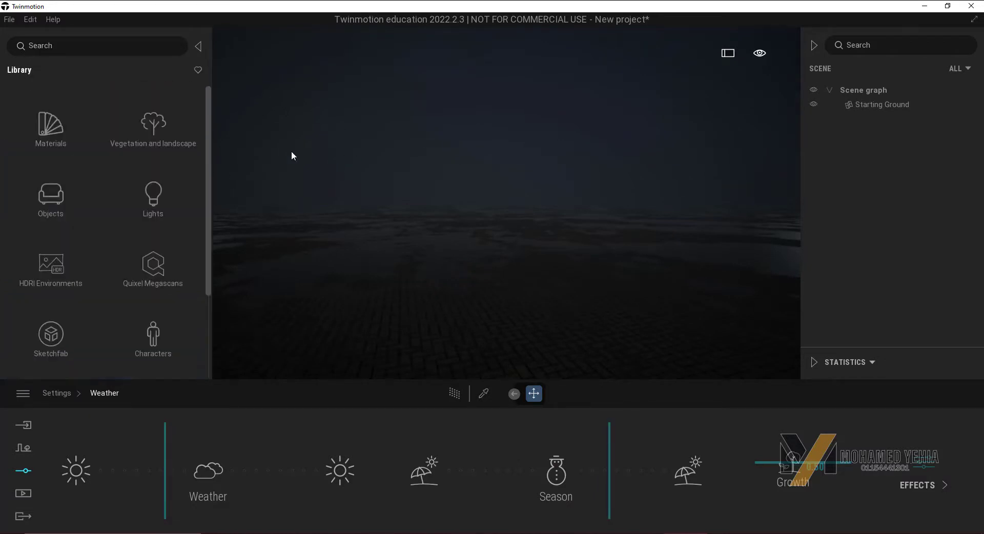
{"action": "left_click", "coordinate": [51, 212]}
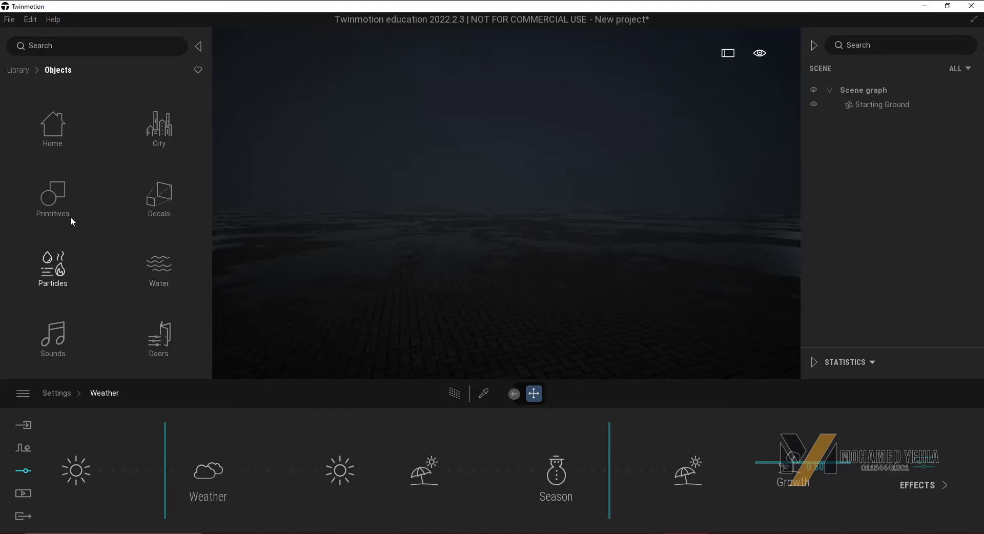
{"action": "left_click", "coordinate": [54, 139]}
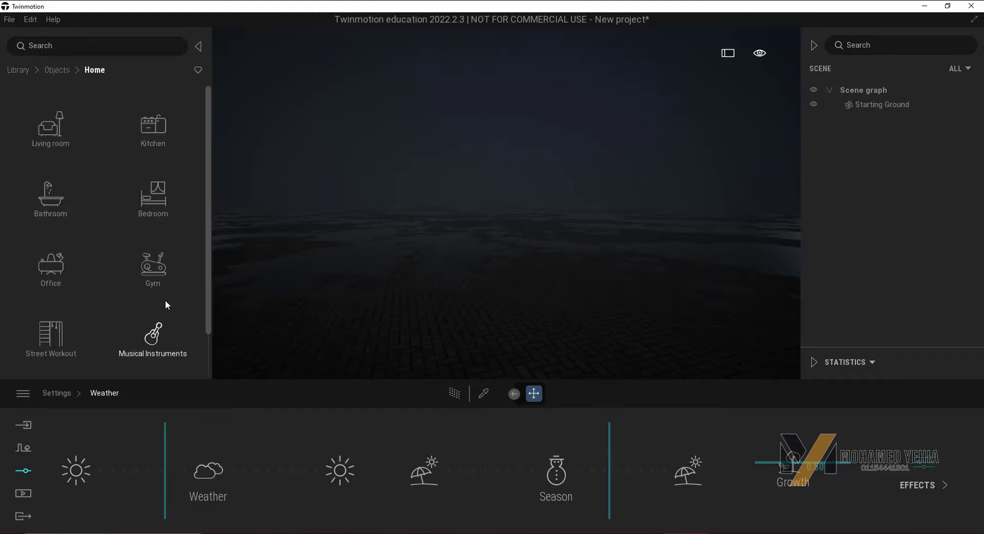
{"action": "scroll", "coordinate": [108, 331], "scroll_direction": "down", "scroll_amount": 1}
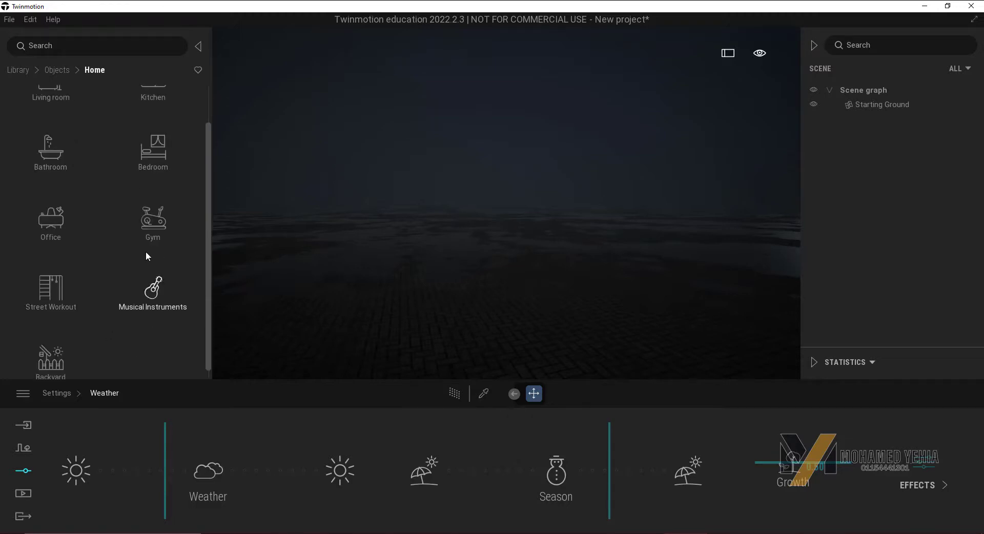
{"action": "scroll", "coordinate": [144, 225], "scroll_direction": "up", "scroll_amount": 1}
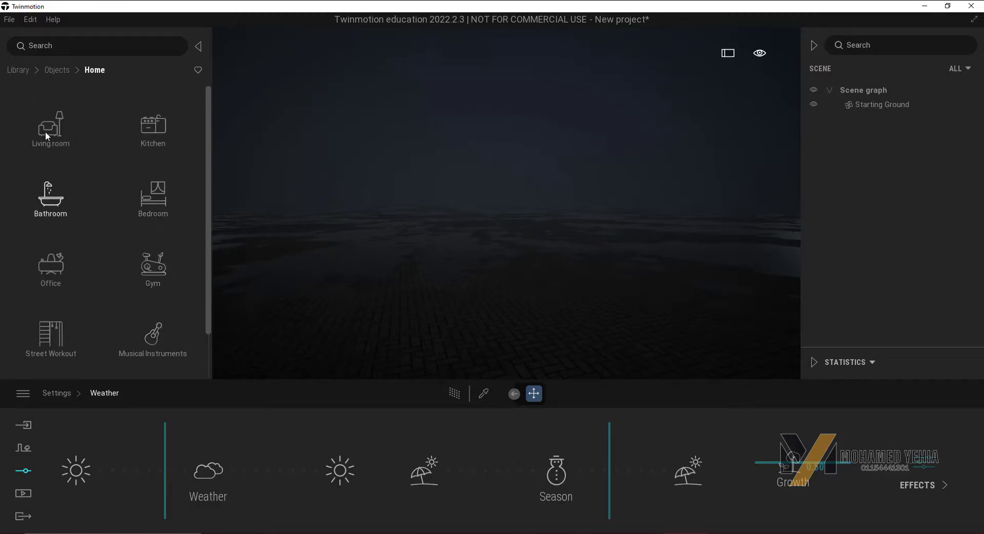
{"action": "left_click", "coordinate": [57, 70]}
{"action": "left_click", "coordinate": [157, 146]}
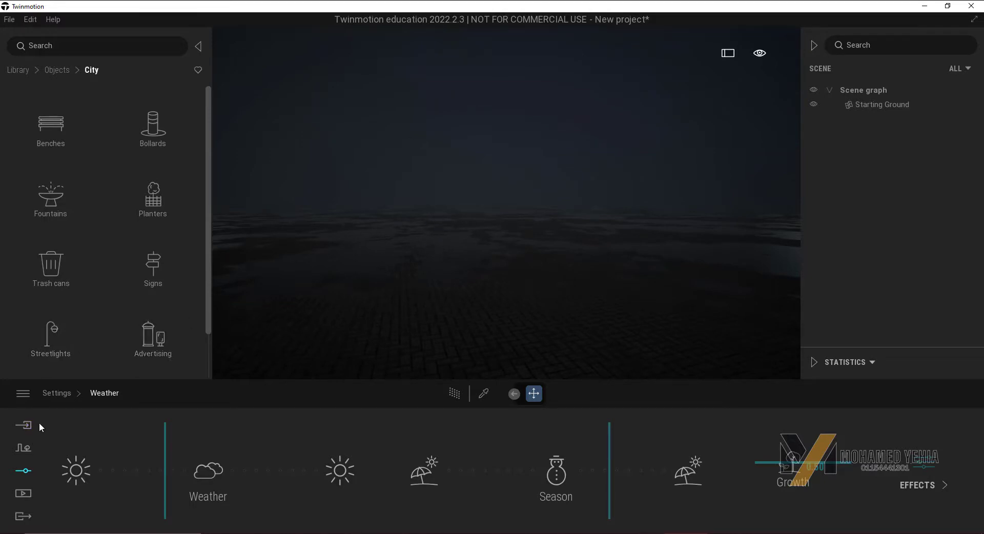
Step: Place a Heroix streetlight on the paving and bring up the weather Effects controls
{"action": "left_click", "coordinate": [423, 278]}
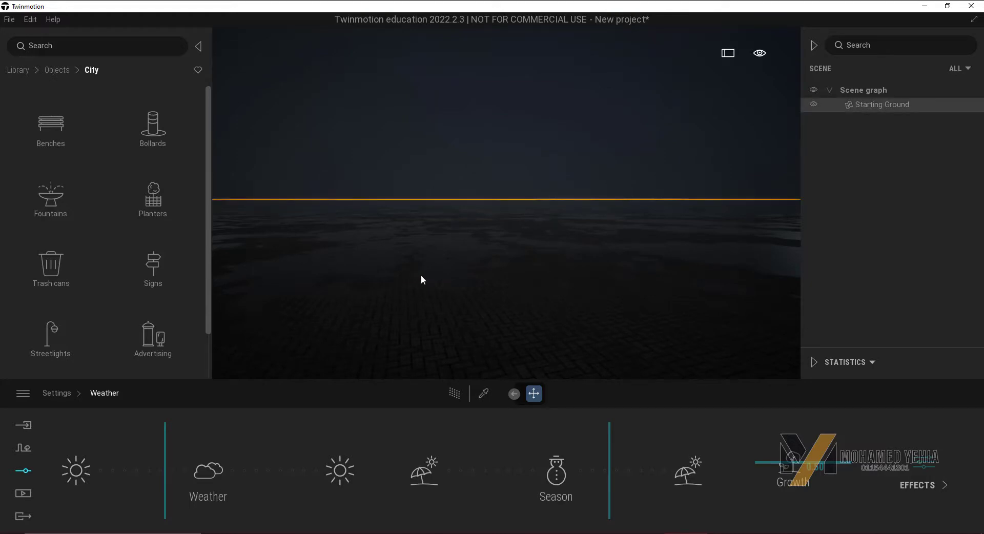
{"action": "left_click", "coordinate": [72, 346]}
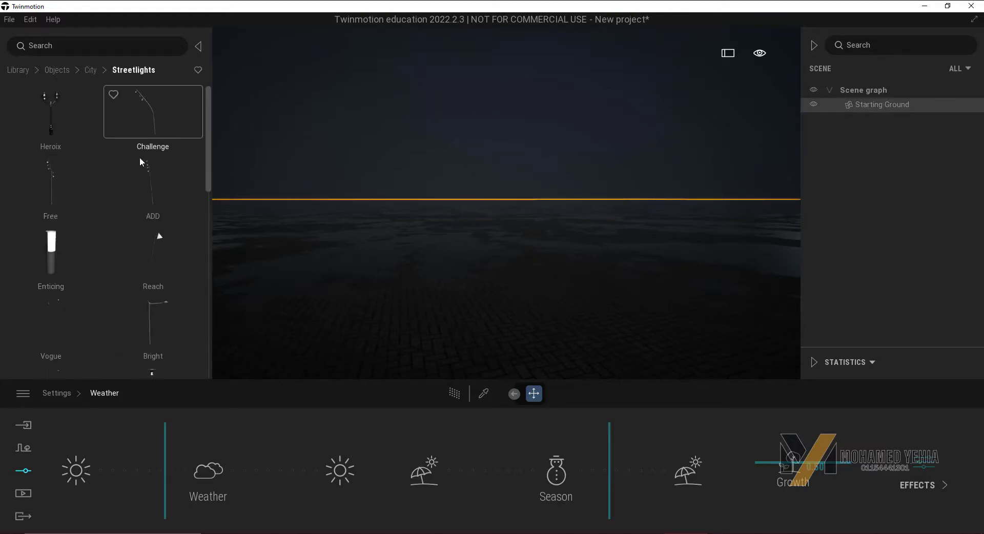
{"action": "left_click_drag", "start_coordinate": [49, 131], "coordinate": [460, 250]}
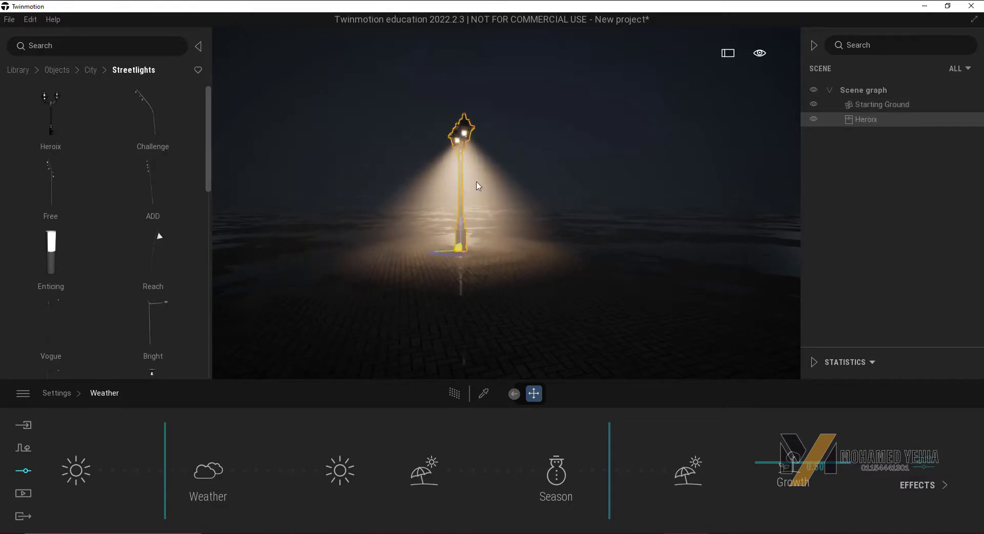
{"action": "left_click_drag", "start_coordinate": [462, 184], "coordinate": [464, 214]}
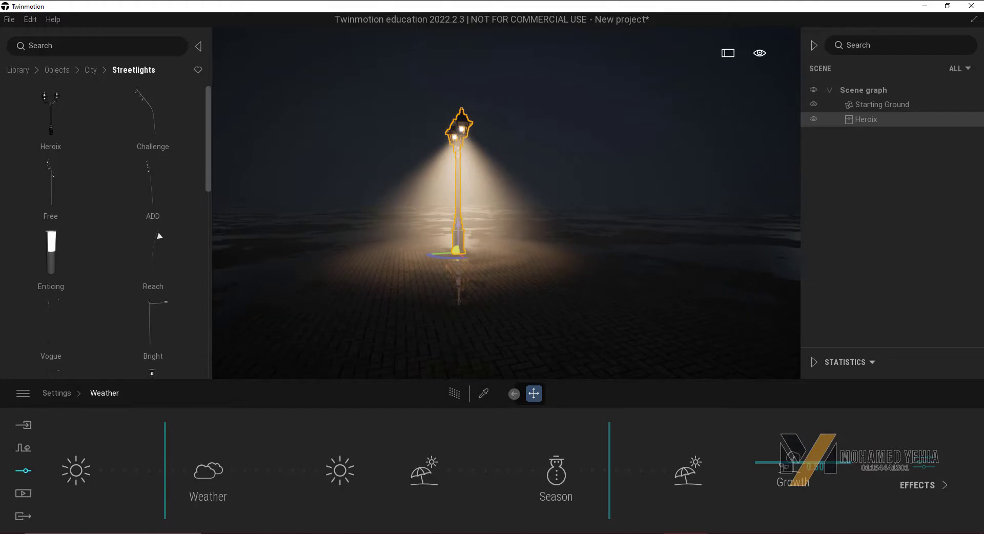
{"action": "left_click", "coordinate": [933, 467]}
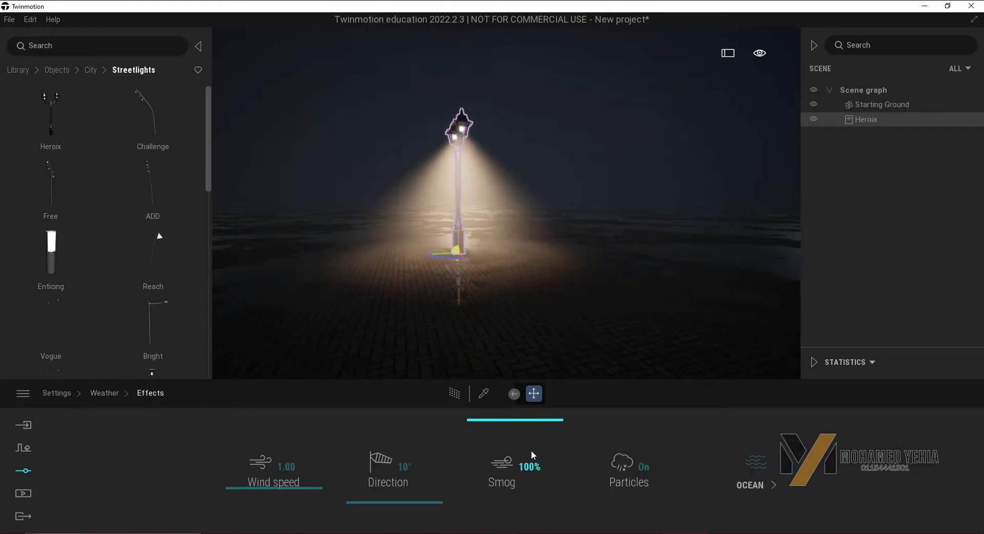
Step: Set the Weather Effects smog level to 81%
{"action": "mouse_move", "coordinate": [503, 420]}
{"action": "left_mouse_down"}
{"action": "mouse_move", "coordinate": [527, 513]}
{"action": "mouse_move", "coordinate": [538, 402]}
{"action": "mouse_move", "coordinate": [543, 431]}
{"action": "left_mouse_up"}
{"action": "left_click", "coordinate": [455, 394]}
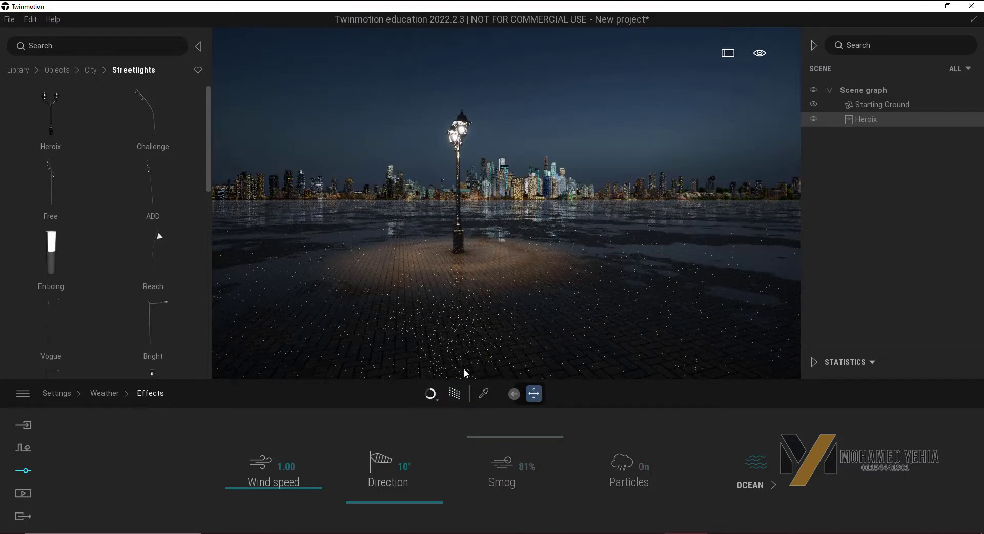
{"action": "left_click", "coordinate": [458, 396]}
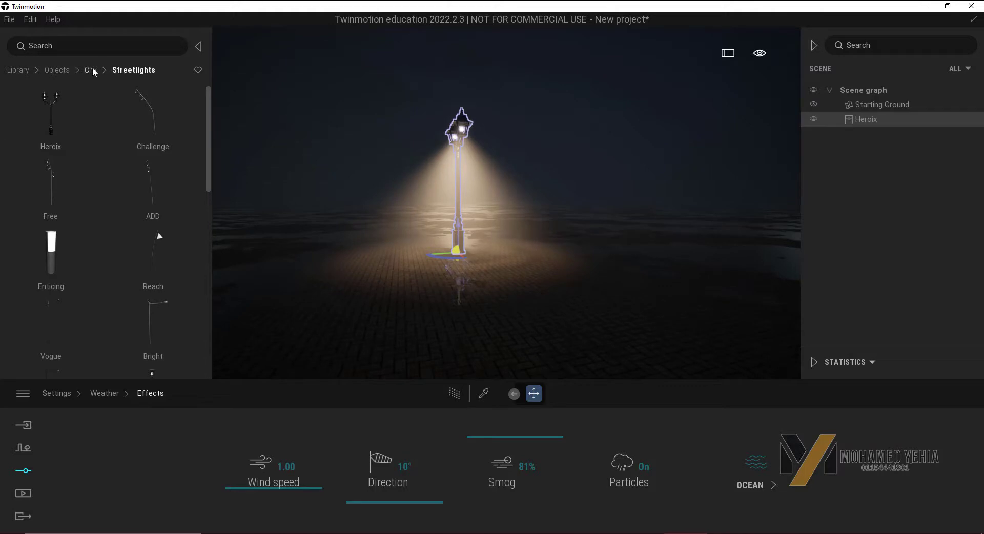
{"action": "mouse_move", "coordinate": [759, 82]}
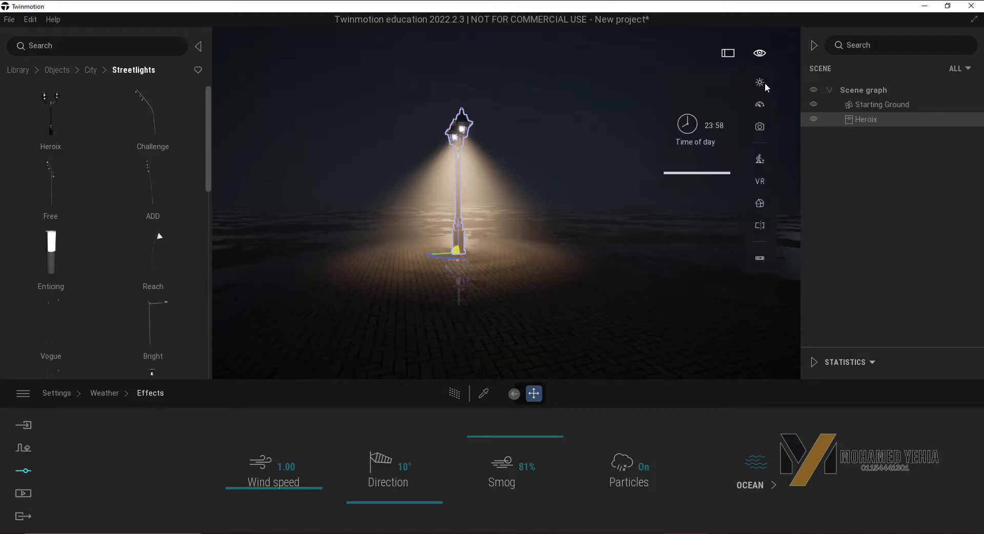
Step: Shift the time of day to 15:41 afternoon and drop smog to 0%, with the library back on Objects
{"action": "left_click_drag", "start_coordinate": [687, 176], "coordinate": [690, 142]}
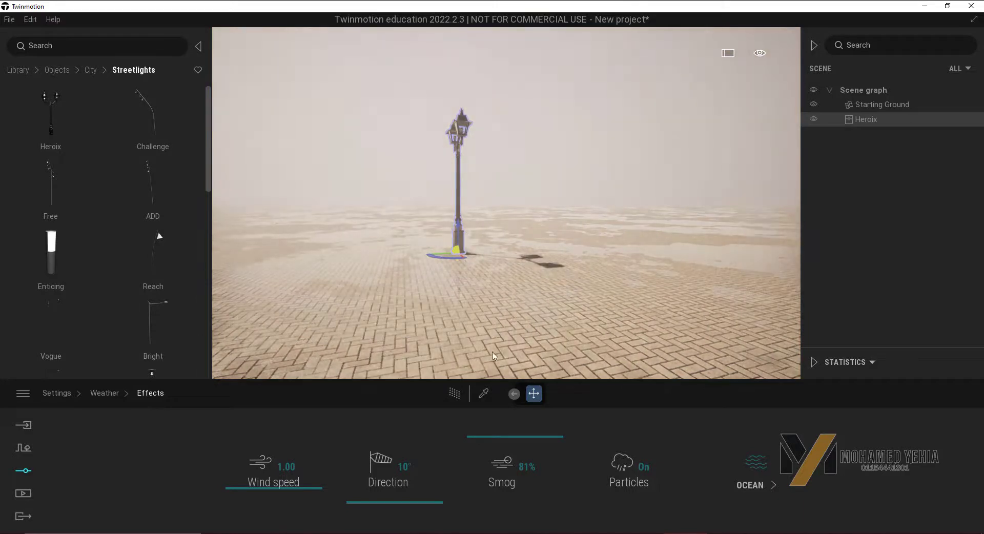
{"action": "left_click_drag", "start_coordinate": [538, 436], "coordinate": [549, 505]}
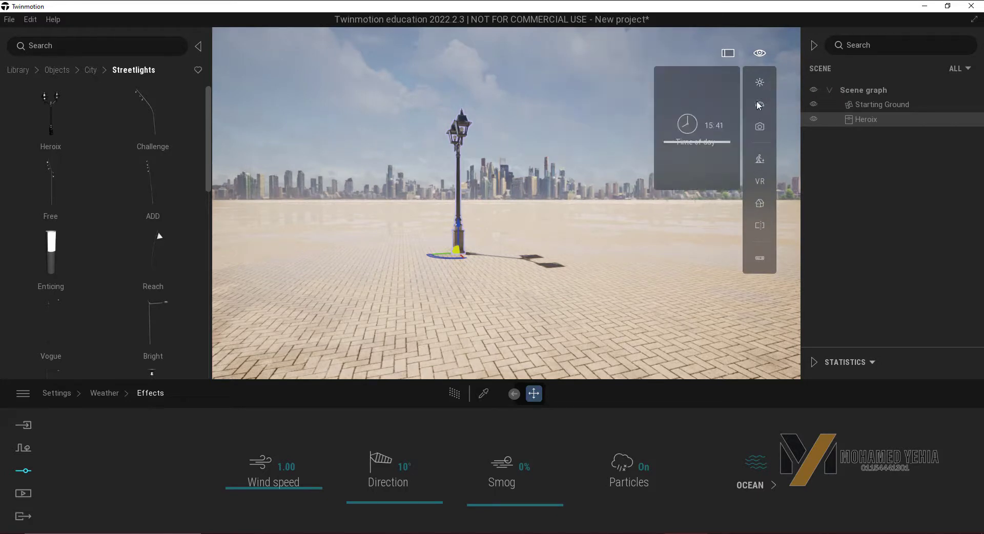
{"action": "left_click", "coordinate": [54, 69]}
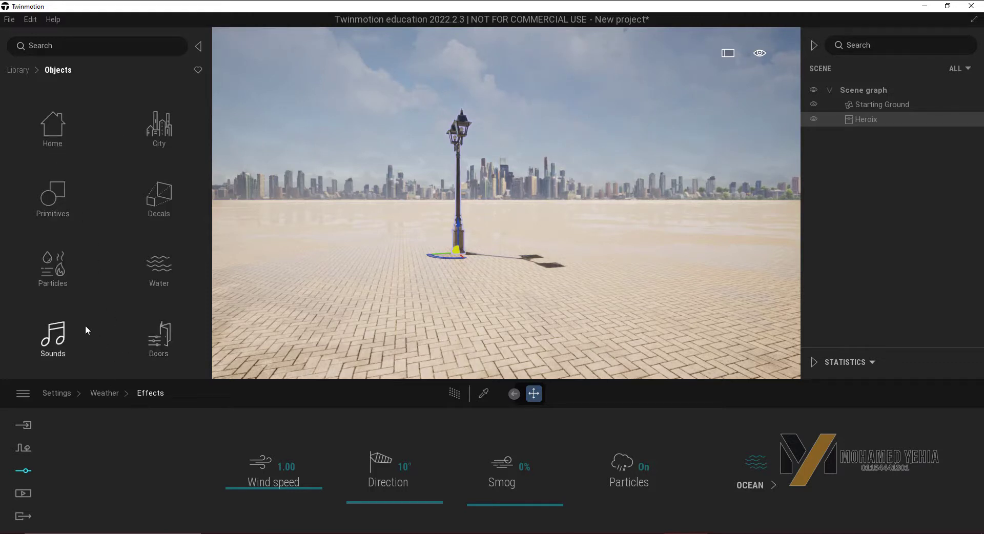
Step: Select the Vehicle path tool from the Context paths options
{"action": "left_click", "coordinate": [23, 449]}
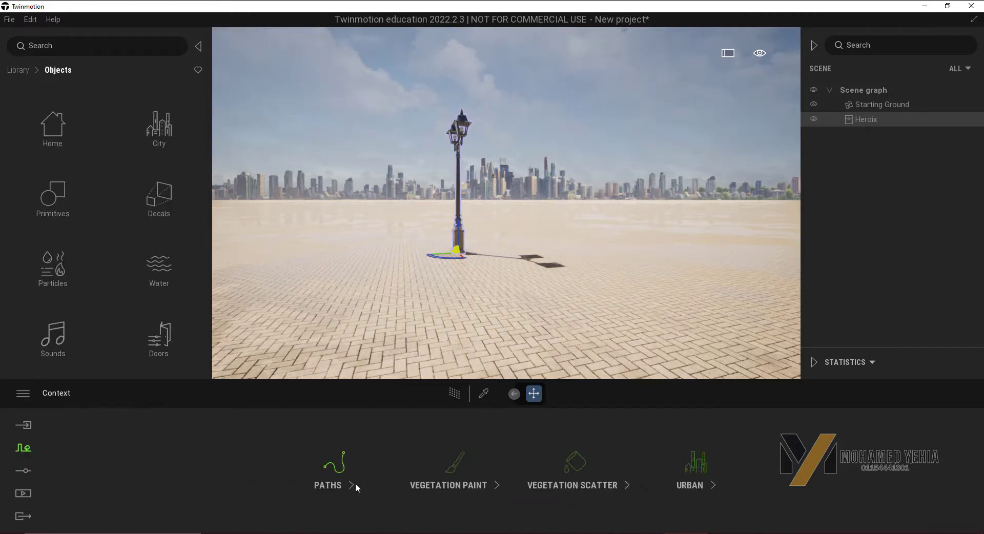
{"action": "left_click", "coordinate": [286, 259]}
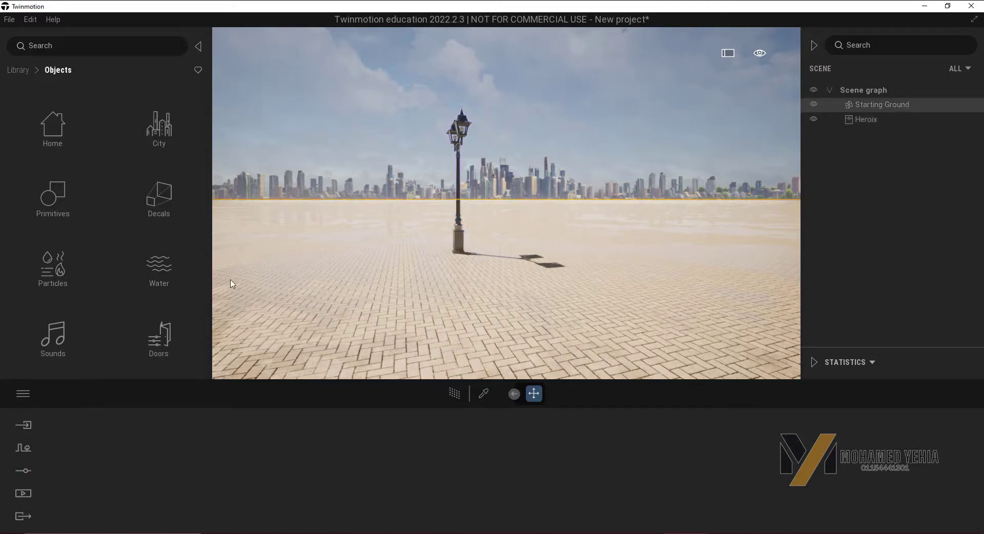
{"action": "left_click", "coordinate": [25, 446]}
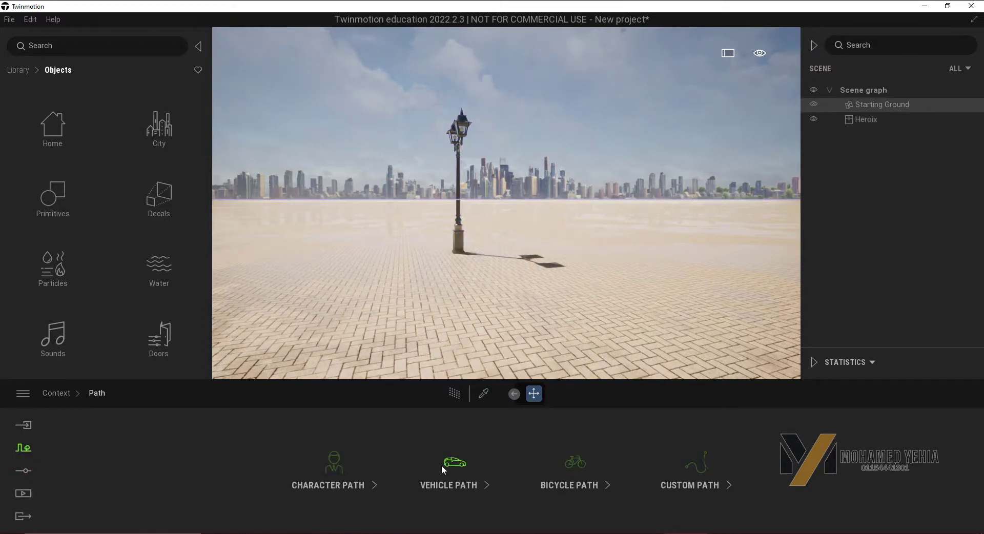
{"action": "left_click", "coordinate": [441, 465]}
{"action": "left_click", "coordinate": [253, 271]}
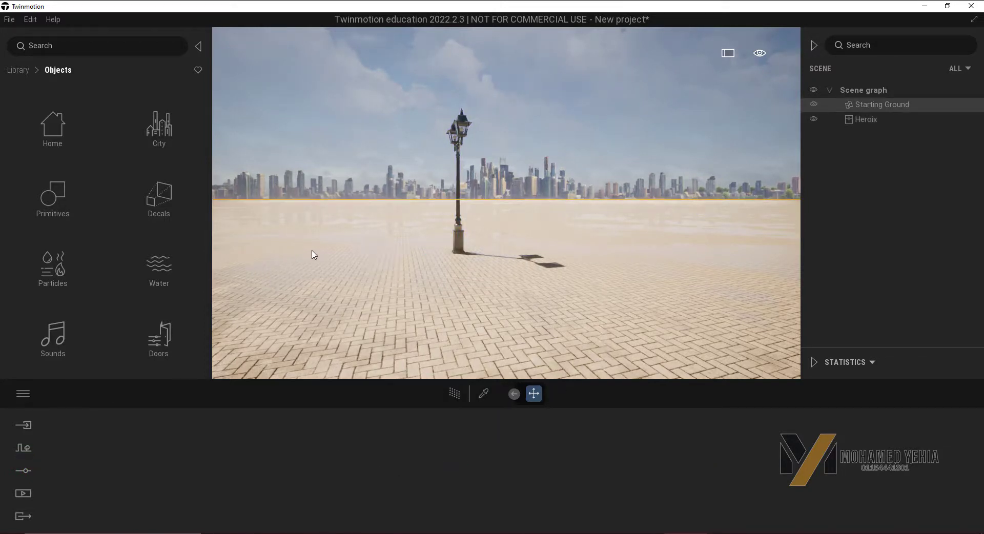
{"action": "left_click", "coordinate": [28, 452]}
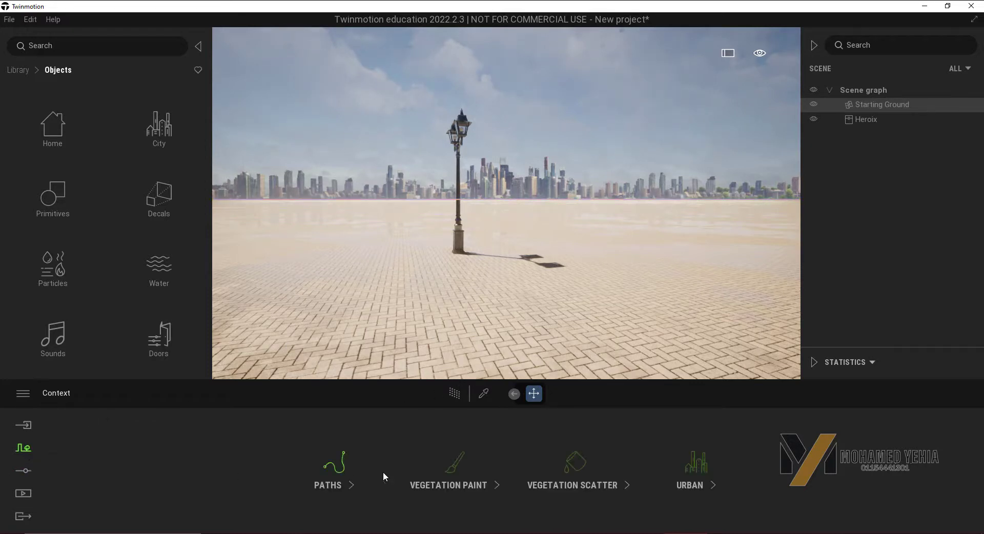
{"action": "left_click", "coordinate": [351, 477]}
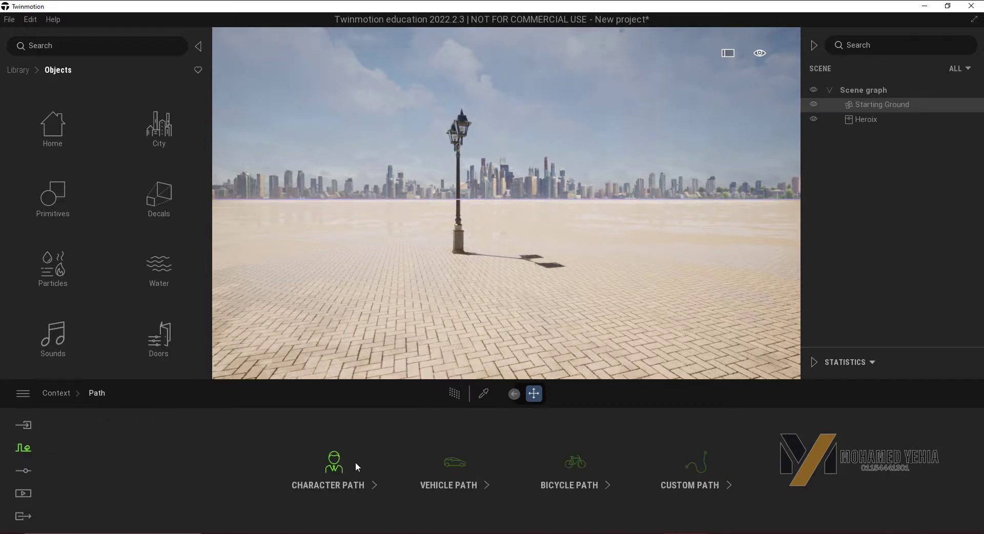
{"action": "left_click", "coordinate": [453, 468]}
Step: Draw a four-point vehicle path across the plaza, then move the time of day to night
{"action": "left_click", "coordinate": [561, 393]}
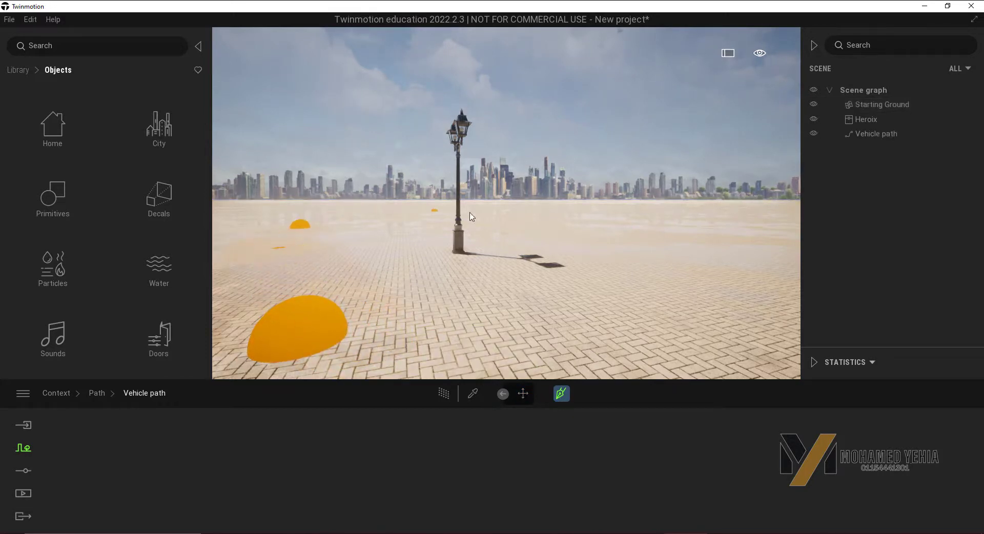
{"action": "left_click", "coordinate": [556, 220]}
{"action": "left_click", "coordinate": [693, 299]}
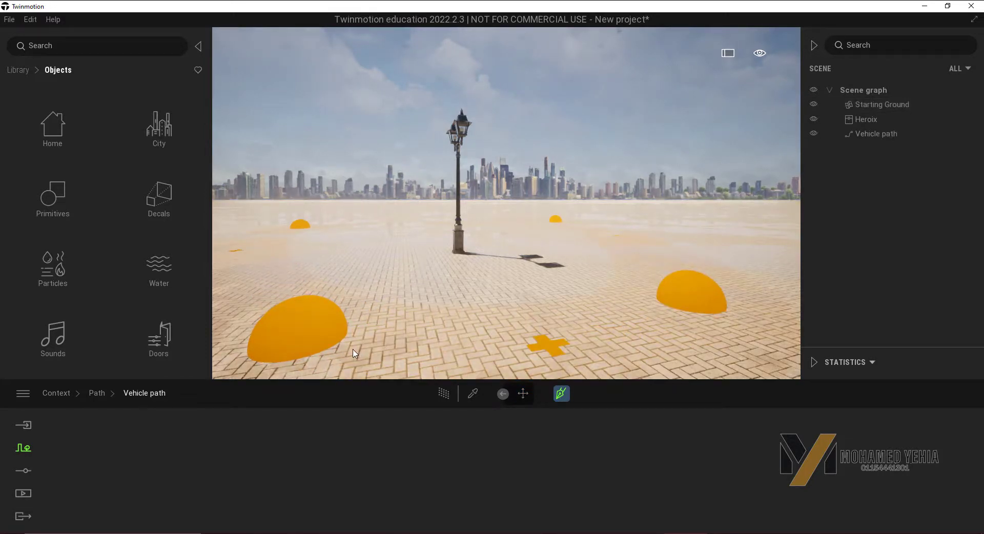
{"action": "left_click", "coordinate": [439, 337]}
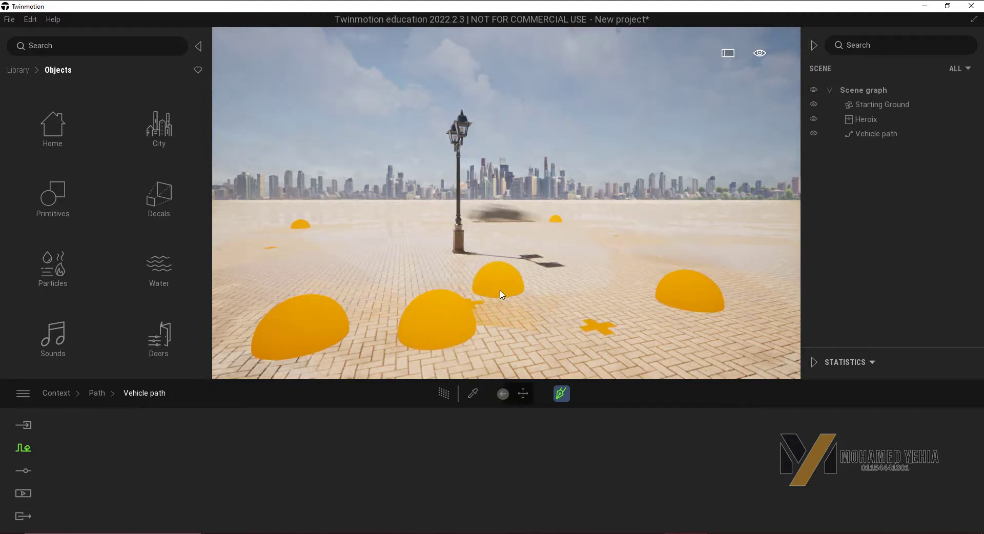
{"action": "scroll", "coordinate": [514, 296], "scroll_direction": "down", "scroll_amount": 2}
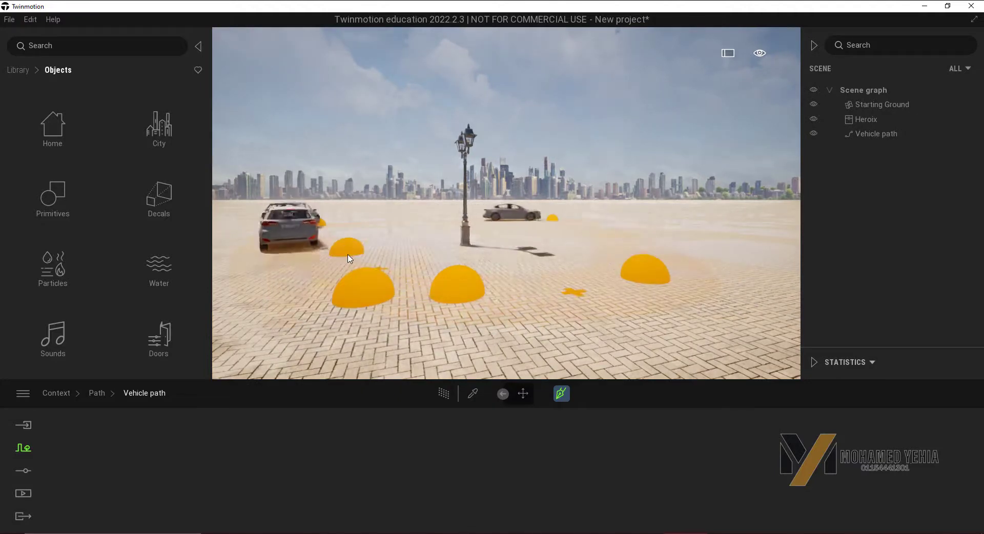
{"action": "double_click", "coordinate": [472, 246]}
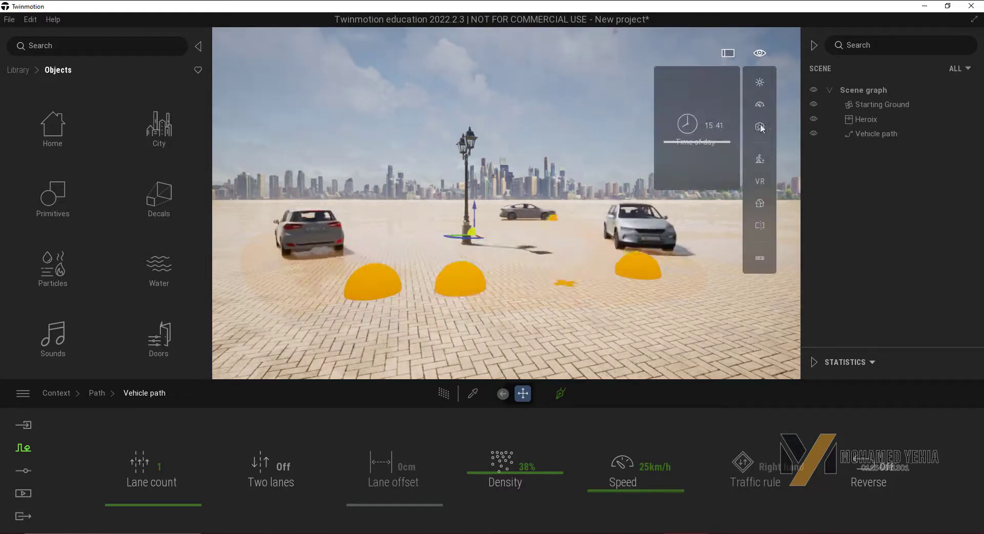
{"action": "left_click", "coordinate": [713, 155]}
{"action": "left_click_drag", "start_coordinate": [714, 155], "coordinate": [723, 154]}
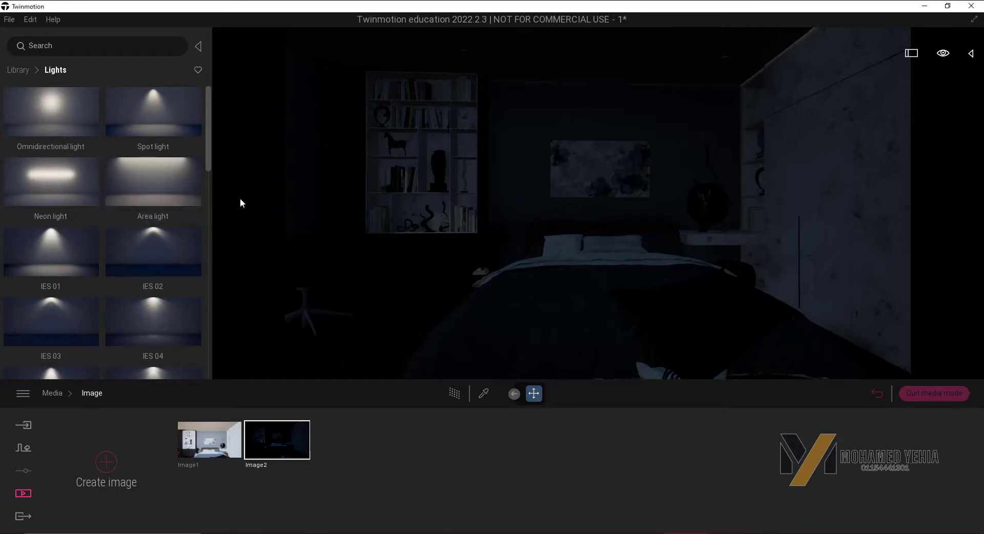
Step: Place a low-intensity neon light in the bedroom and position it on the wall
{"action": "mouse_move", "coordinate": [57, 182]}
{"action": "left_mouse_down"}
{"action": "mouse_move", "coordinate": [392, 266]}
{"action": "mouse_move", "coordinate": [583, 179]}
{"action": "left_mouse_up"}
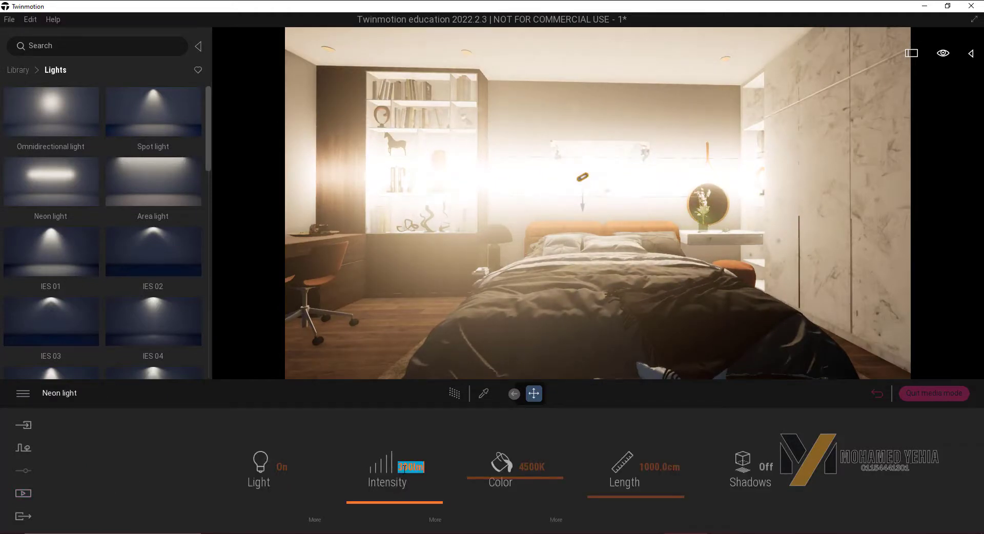
{"action": "type", "text": "5"}
{"action": "key", "text": "Return"}
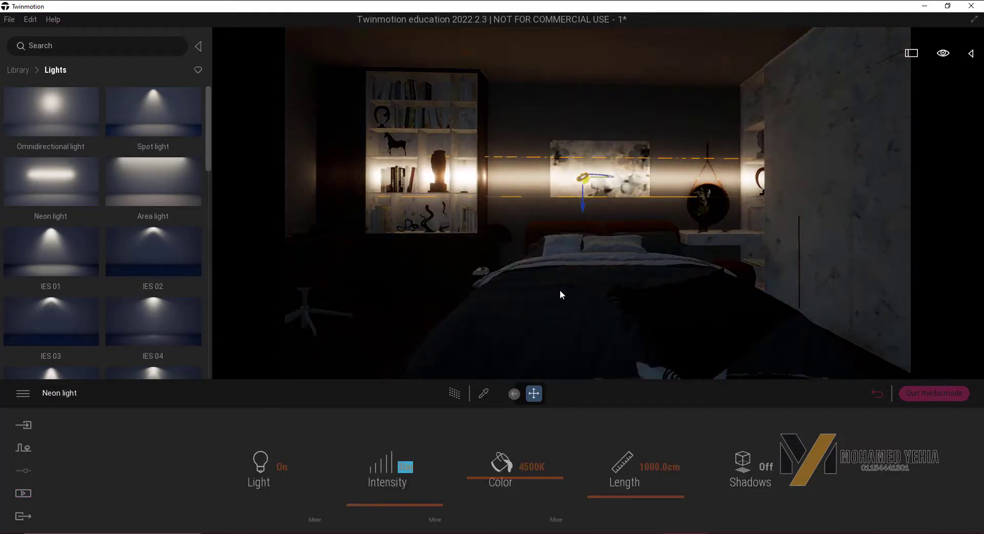
{"action": "left_click_drag", "start_coordinate": [583, 214], "coordinate": [572, 148]}
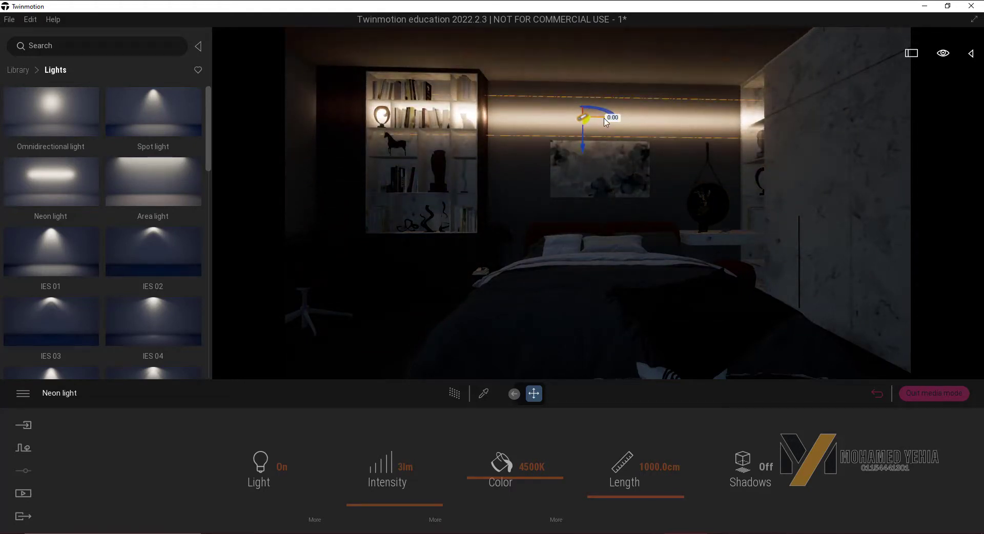
{"action": "left_click_drag", "start_coordinate": [599, 116], "coordinate": [555, 116]}
{"action": "left_click_drag", "start_coordinate": [541, 150], "coordinate": [534, 210]}
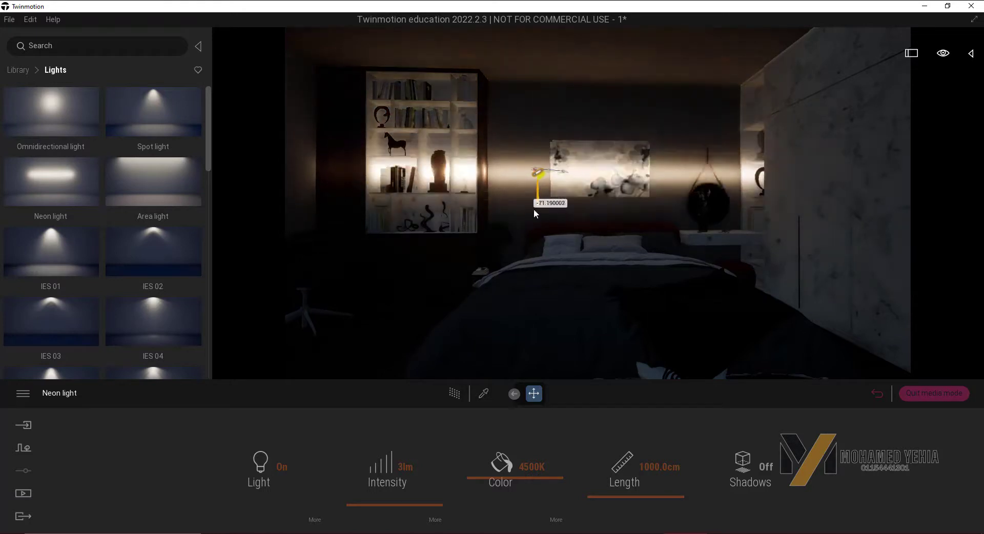
Step: Set the neon strip to 316.7 cm with shadows on, placed on the floor by the bed
{"action": "left_click_drag", "start_coordinate": [639, 495], "coordinate": [642, 503]}
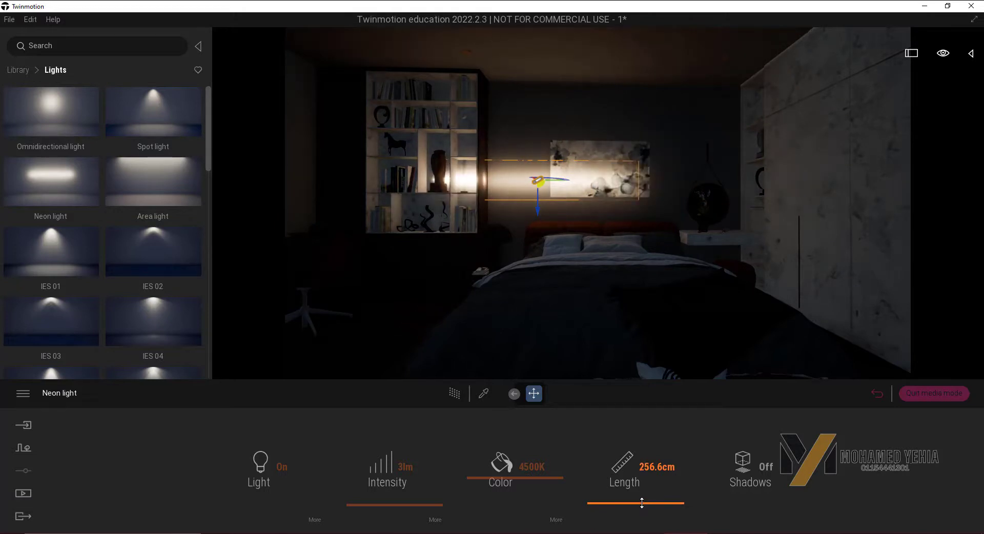
{"action": "left_click_drag", "start_coordinate": [642, 504], "coordinate": [642, 502]}
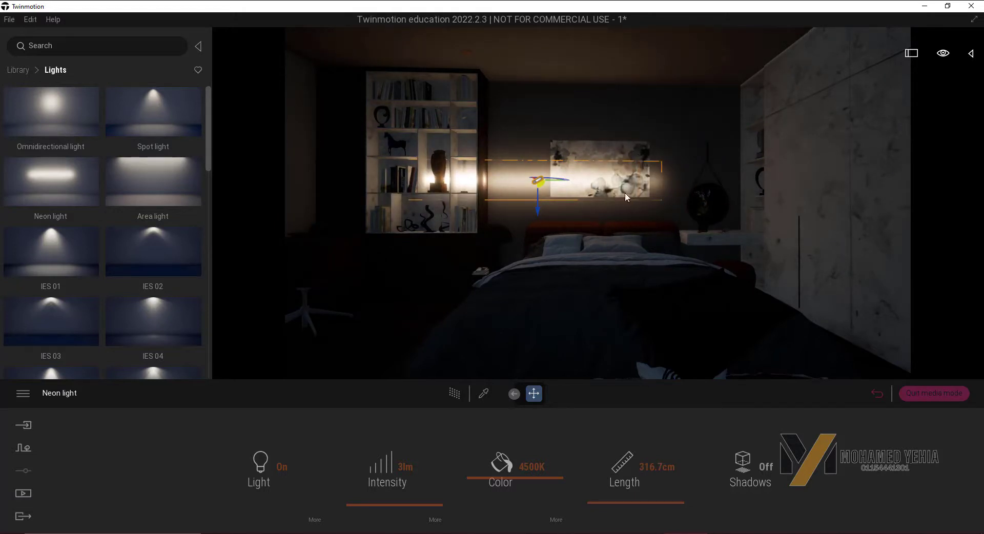
{"action": "left_click", "coordinate": [745, 467]}
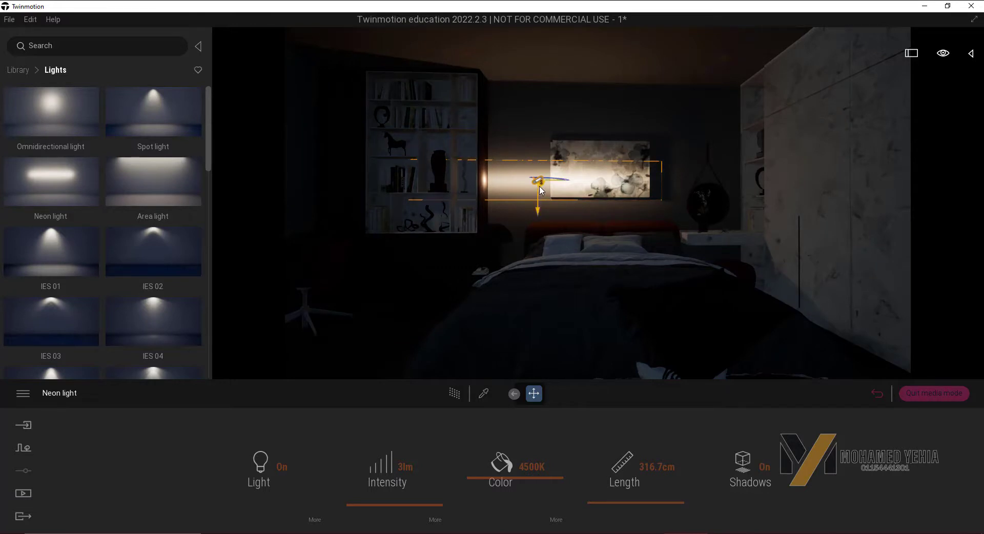
{"action": "mouse_move", "coordinate": [540, 189]}
{"action": "left_mouse_down"}
{"action": "mouse_move", "coordinate": [392, 306]}
{"action": "mouse_move", "coordinate": [415, 306]}
{"action": "left_mouse_up"}
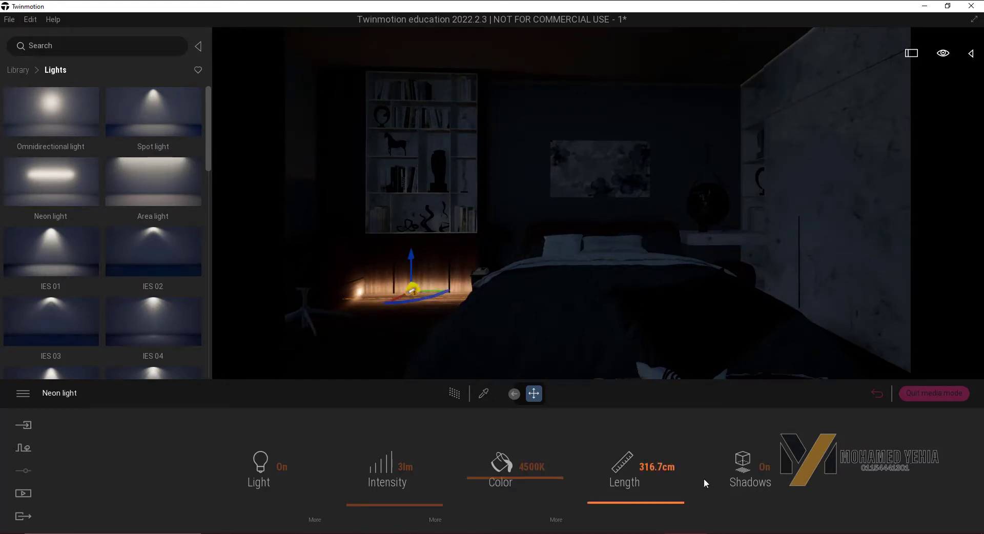
Step: Warm the neon light's colour and dim it to 1 lm, keeping shadows on
{"action": "left_click", "coordinate": [746, 466]}
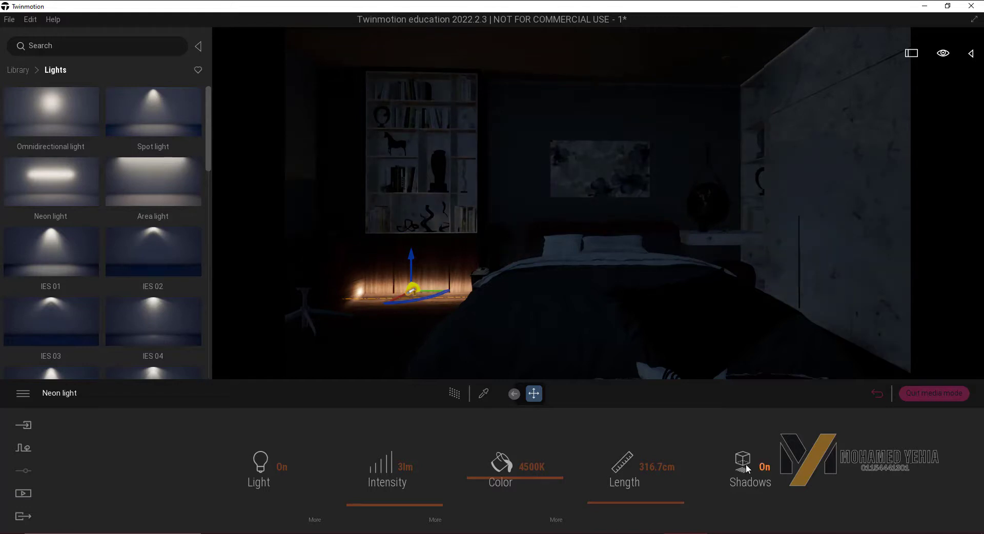
{"action": "left_click", "coordinate": [746, 464]}
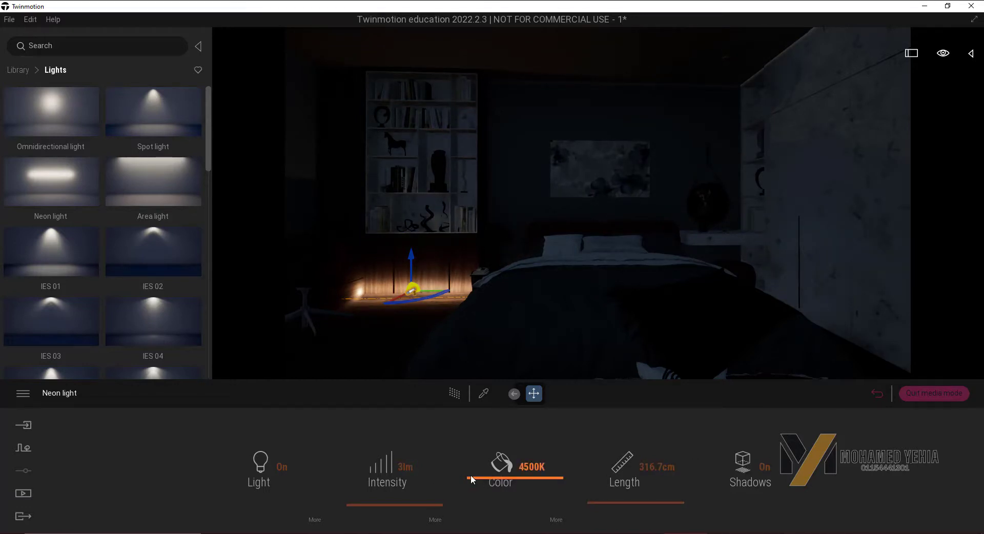
{"action": "mouse_move", "coordinate": [473, 480]}
{"action": "left_mouse_down"}
{"action": "mouse_move", "coordinate": [476, 493]}
{"action": "mouse_move", "coordinate": [477, 454]}
{"action": "left_mouse_up"}
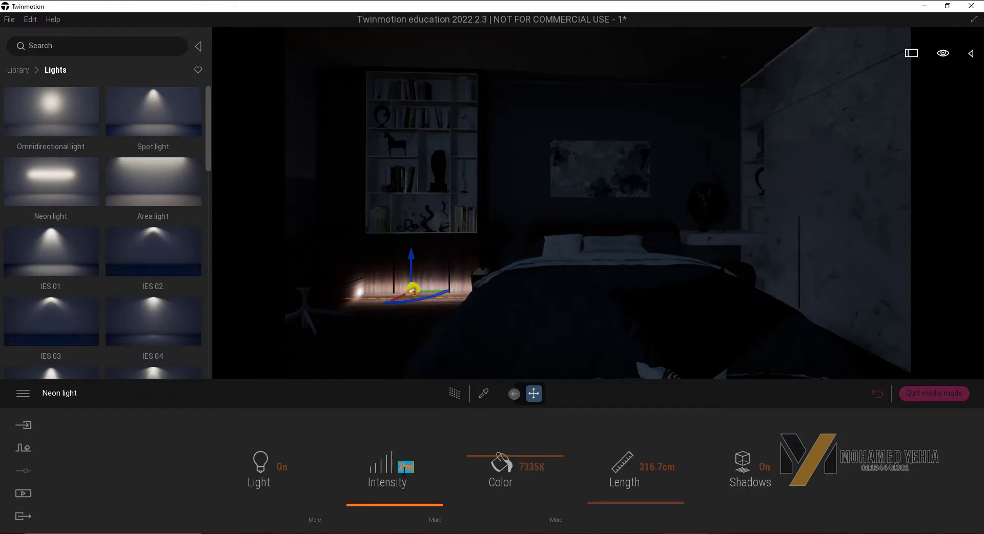
{"action": "type", "text": "1"}
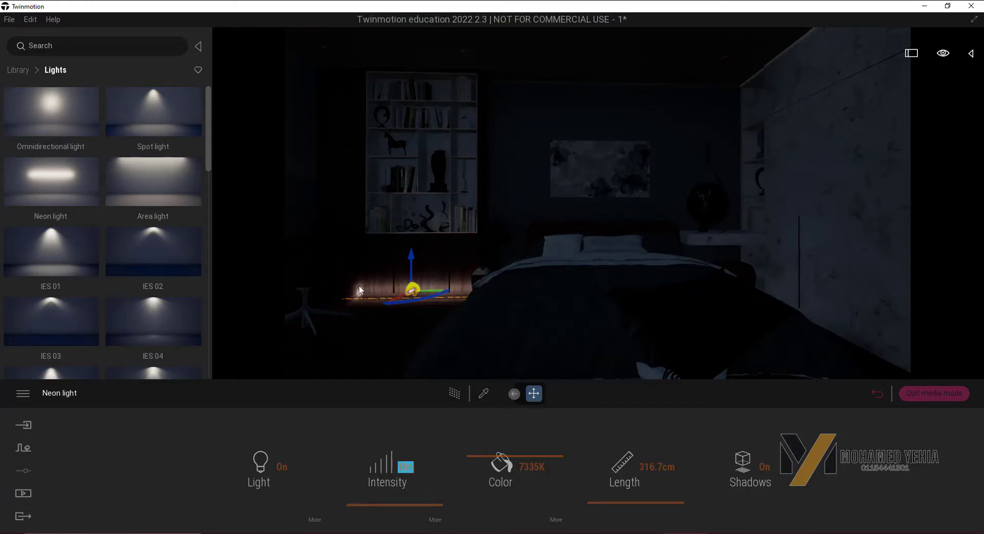
{"action": "key", "text": "Return"}
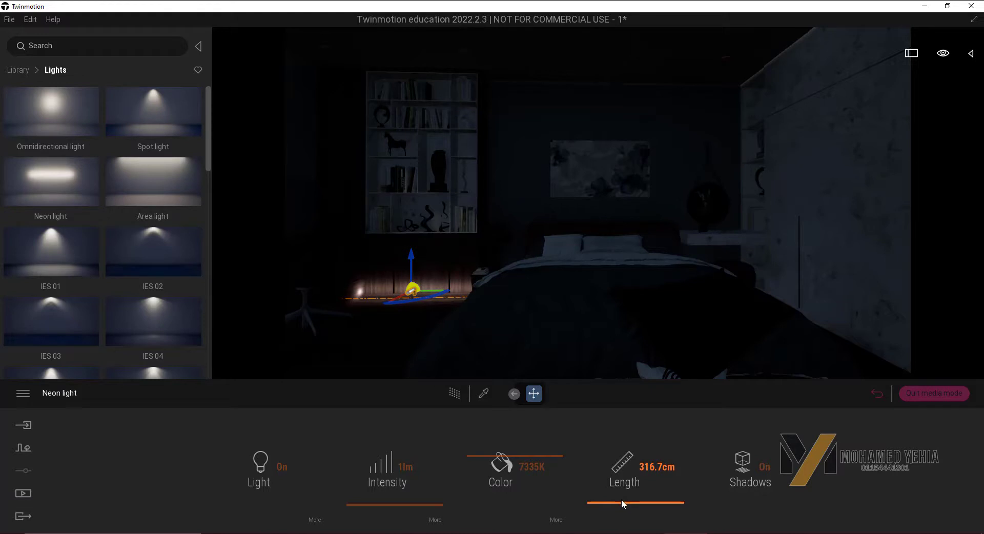
Step: Undo a trial length change and move the neon light onto the wall above the bed
{"action": "left_click_drag", "start_coordinate": [621, 499], "coordinate": [619, 508]}
{"action": "key", "text": "ctrl+z"}
{"action": "left_click_drag", "start_coordinate": [414, 285], "coordinate": [414, 286]}
{"action": "mouse_move", "coordinate": [373, 235]}
{"action": "left_mouse_down"}
{"action": "mouse_move", "coordinate": [498, 155]}
{"action": "mouse_move", "coordinate": [523, 182]}
{"action": "mouse_move", "coordinate": [528, 208]}
{"action": "mouse_move", "coordinate": [623, 120]}
{"action": "left_mouse_up"}
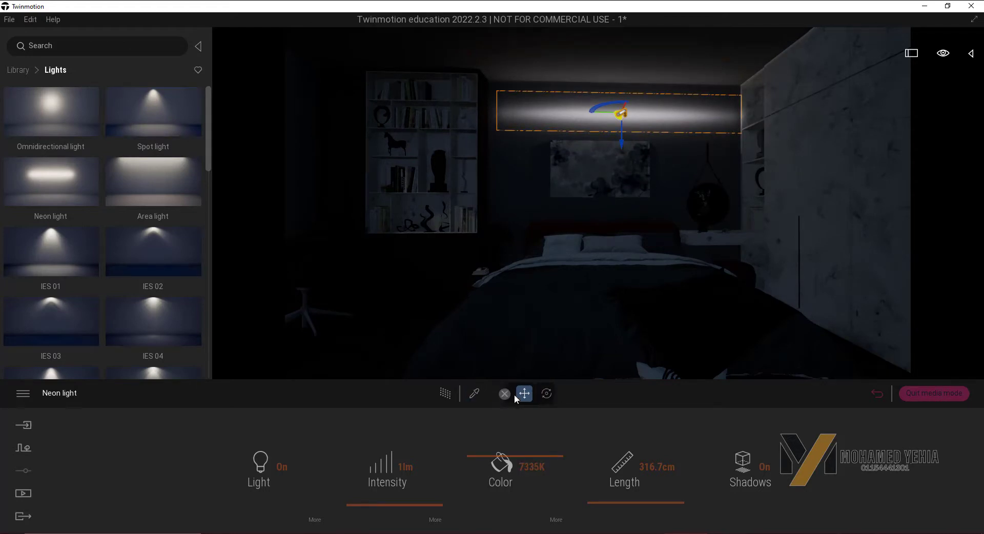
Step: Rotate the neon light -90° so it stands vertical
{"action": "left_click", "coordinate": [482, 393]}
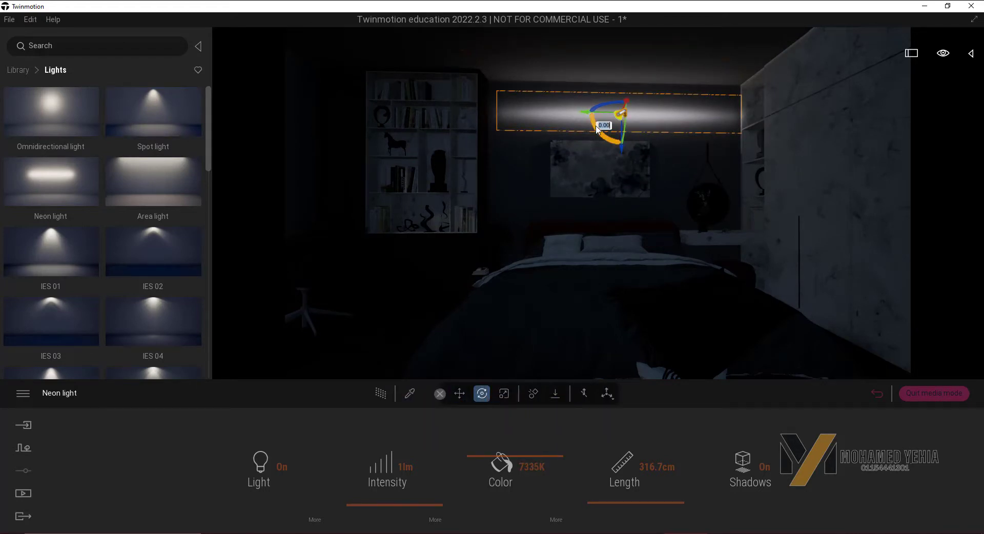
{"action": "left_click_drag", "start_coordinate": [603, 136], "coordinate": [647, 155]}
{"action": "left_click_drag", "start_coordinate": [675, 152], "coordinate": [707, 146]}
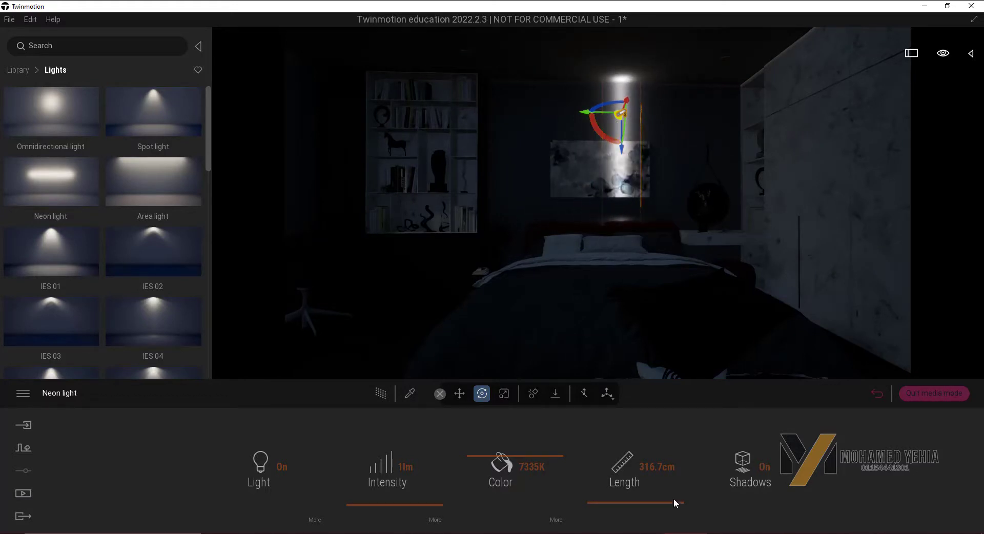
Step: Lengthen the upright neon strip to 376.7 cm and review the extra intensity options
{"action": "left_click_drag", "start_coordinate": [626, 502], "coordinate": [627, 477]}
{"action": "mouse_move", "coordinate": [623, 157]}
{"action": "left_mouse_down"}
{"action": "mouse_move", "coordinate": [623, 179]}
{"action": "mouse_move", "coordinate": [587, 150]}
{"action": "mouse_move", "coordinate": [457, 153]}
{"action": "left_mouse_up"}
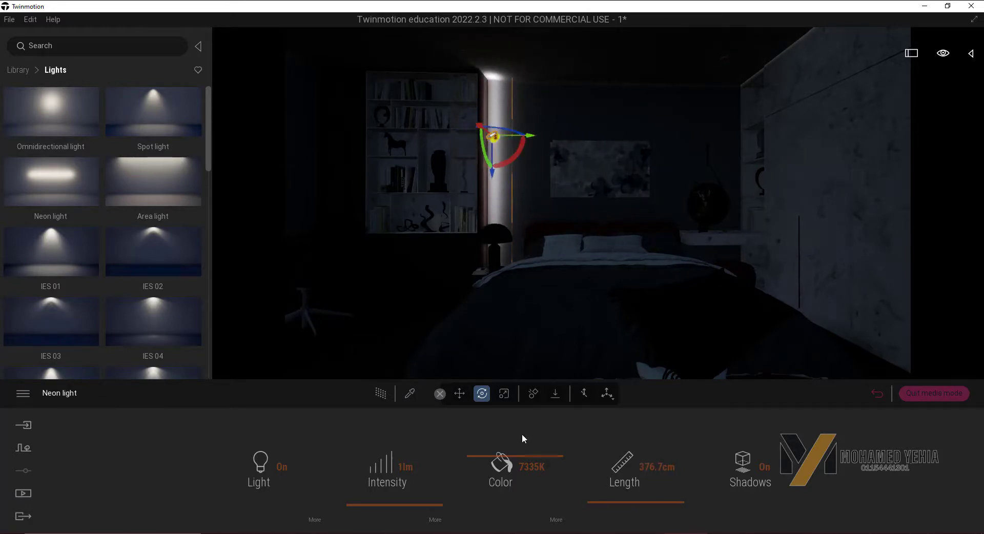
{"action": "left_click", "coordinate": [436, 520]}
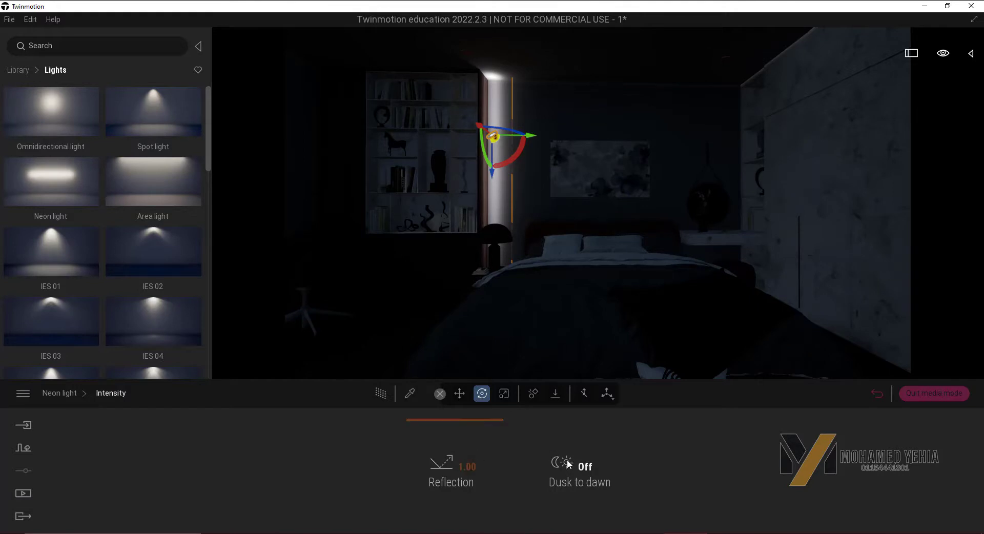
{"action": "left_click", "coordinate": [60, 393]}
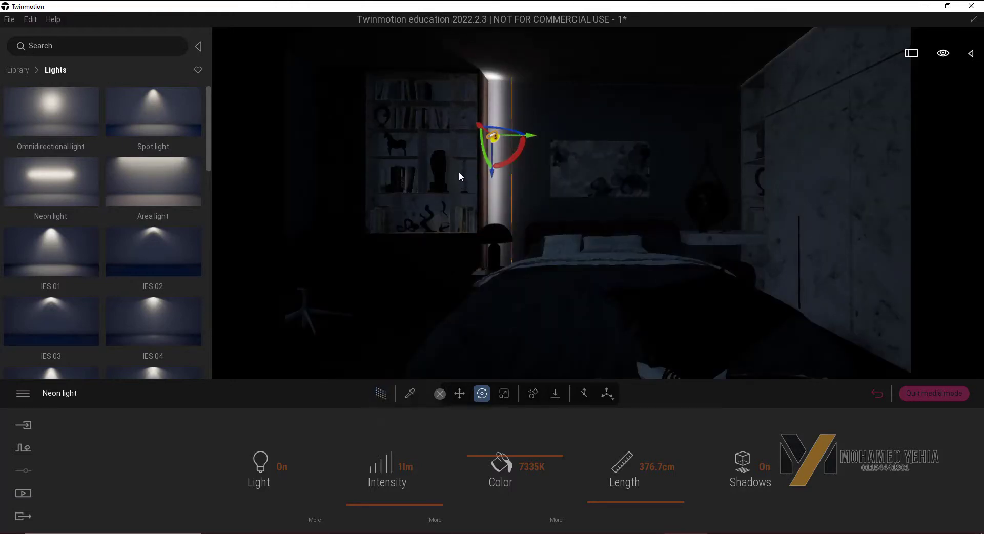
Step: Apply the Medium quality preset to every feature in Preferences > Quality
{"action": "left_click", "coordinate": [30, 20]}
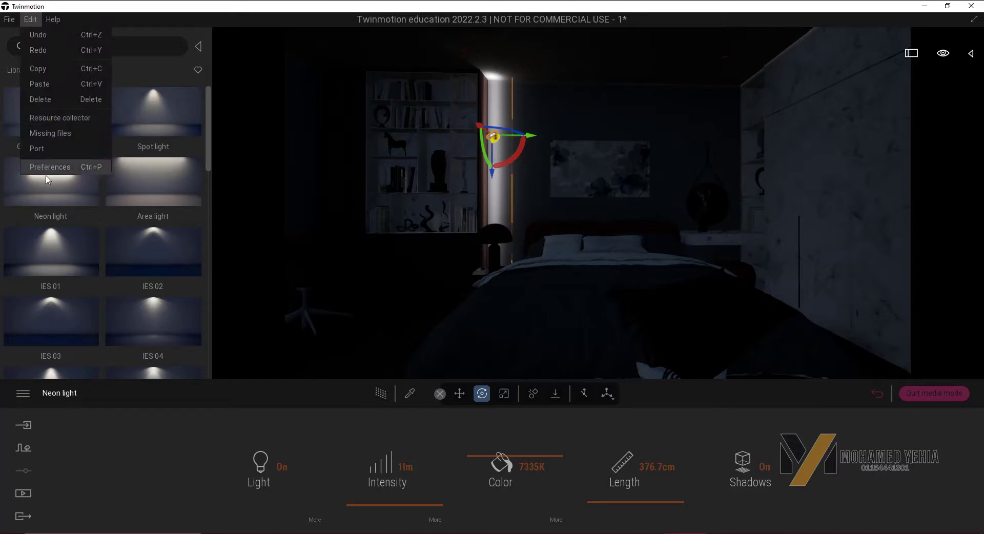
{"action": "left_click", "coordinate": [46, 173]}
{"action": "left_click", "coordinate": [486, 91]}
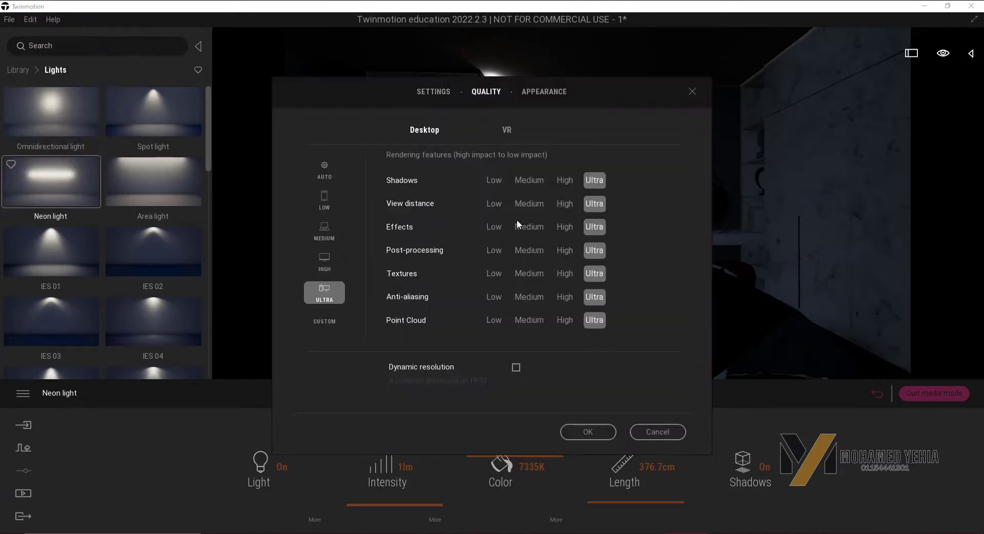
{"action": "left_click", "coordinate": [325, 232]}
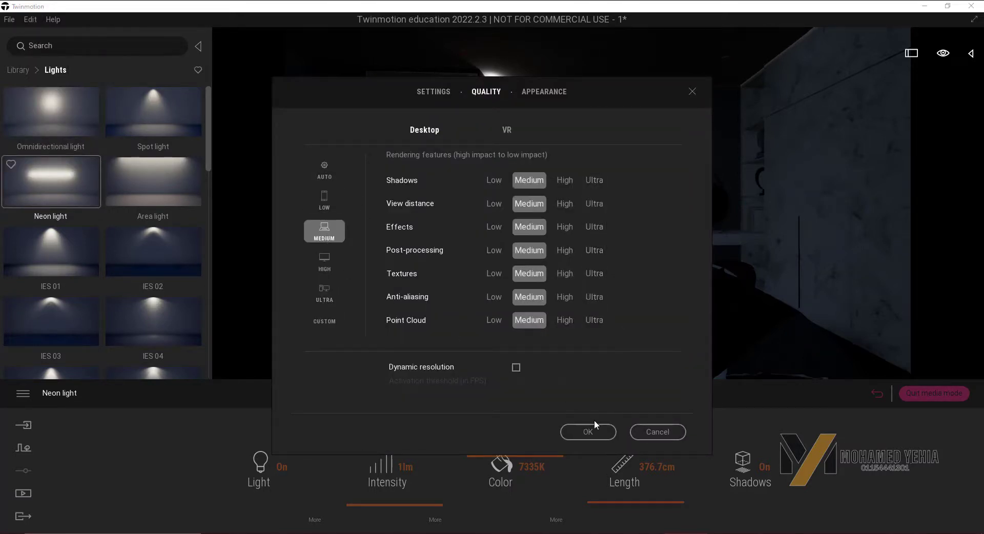
{"action": "left_click", "coordinate": [589, 432]}
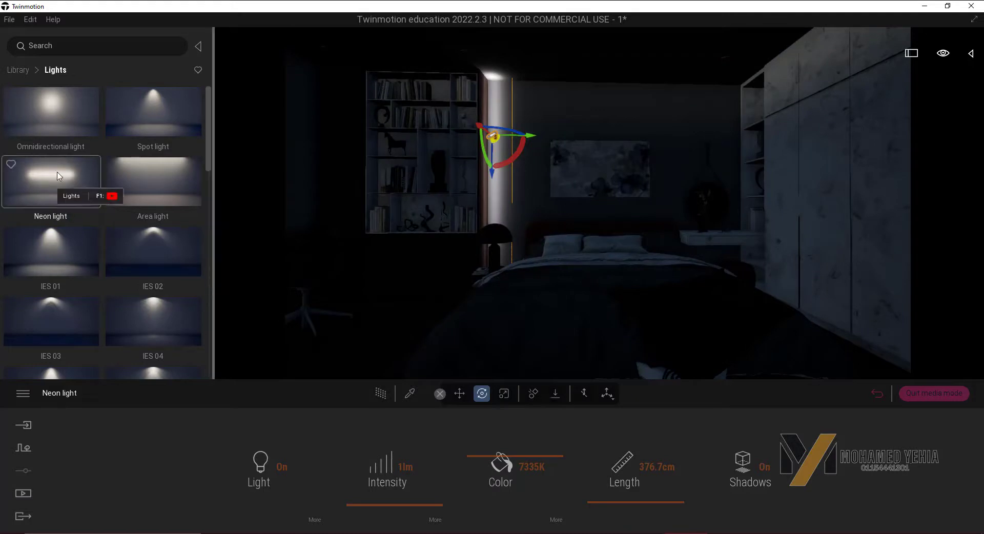
Step: Warm the neon light to 2158K, set length to 100 cm, and rotate it into place
{"action": "mouse_move", "coordinate": [500, 470]}
{"action": "left_mouse_down"}
{"action": "mouse_move", "coordinate": [487, 452]}
{"action": "mouse_move", "coordinate": [493, 492]}
{"action": "left_mouse_up"}
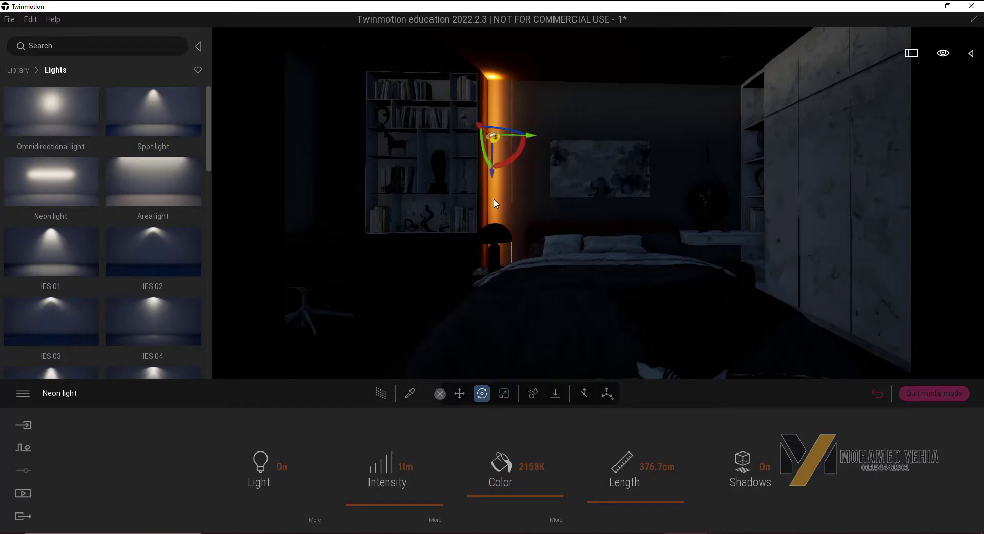
{"action": "left_click", "coordinate": [645, 467]}
{"action": "type", "text": "100"}
{"action": "key", "text": "Return"}
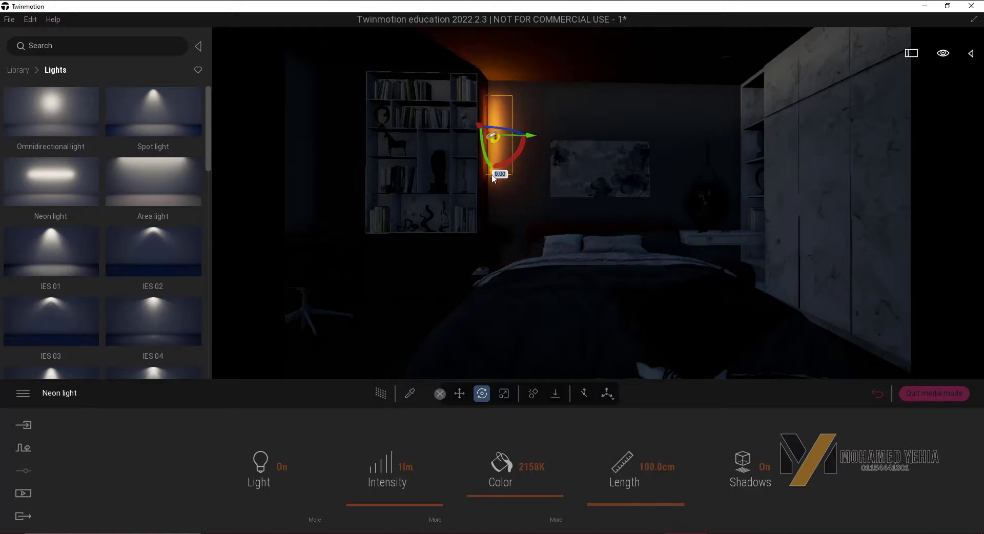
{"action": "left_click_drag", "start_coordinate": [493, 177], "coordinate": [583, 170]}
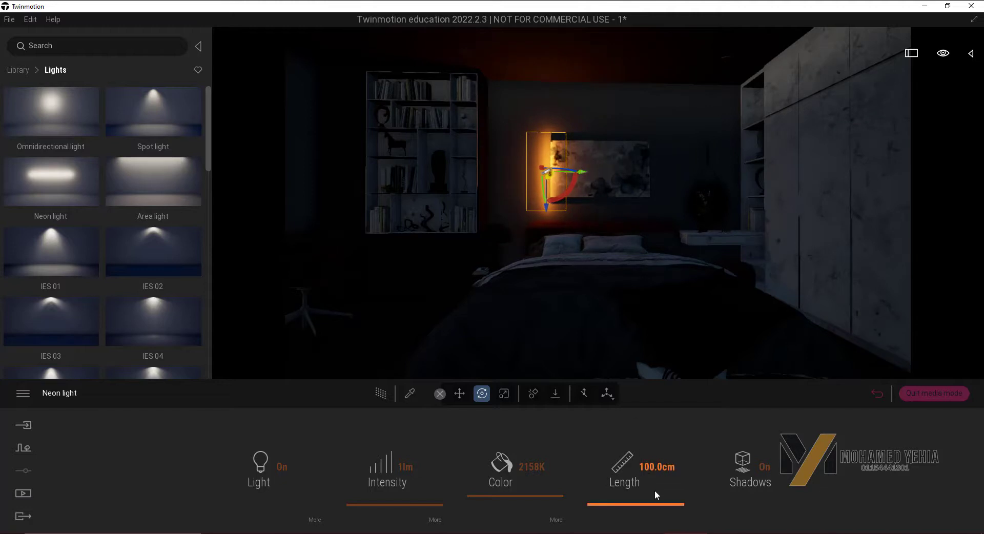
Step: Settle the strip length at 80 cm and duplicate it to the painting's right edge
{"action": "left_click", "coordinate": [651, 467]}
{"action": "type", "text": "50"}
{"action": "key", "text": "Return"}
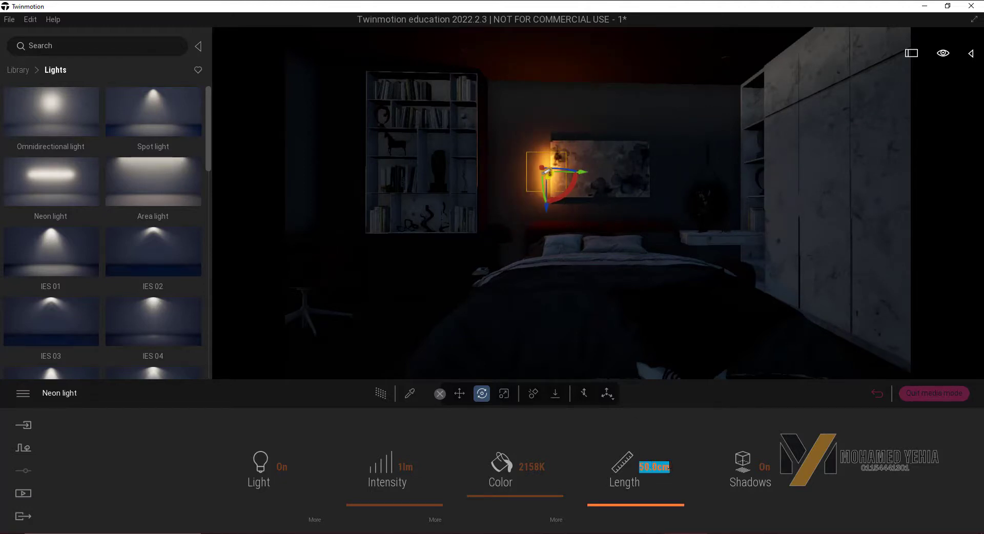
{"action": "type", "text": "60"}
{"action": "key", "text": "Return"}
{"action": "type", "text": "80"}
{"action": "key", "text": "Return"}
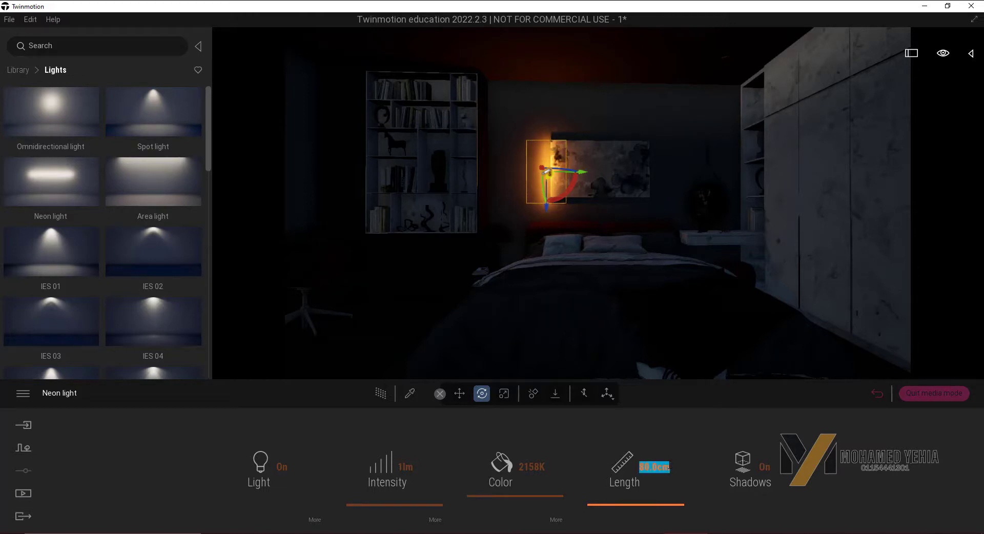
{"action": "left_click_drag", "start_coordinate": [585, 172], "coordinate": [688, 156]}
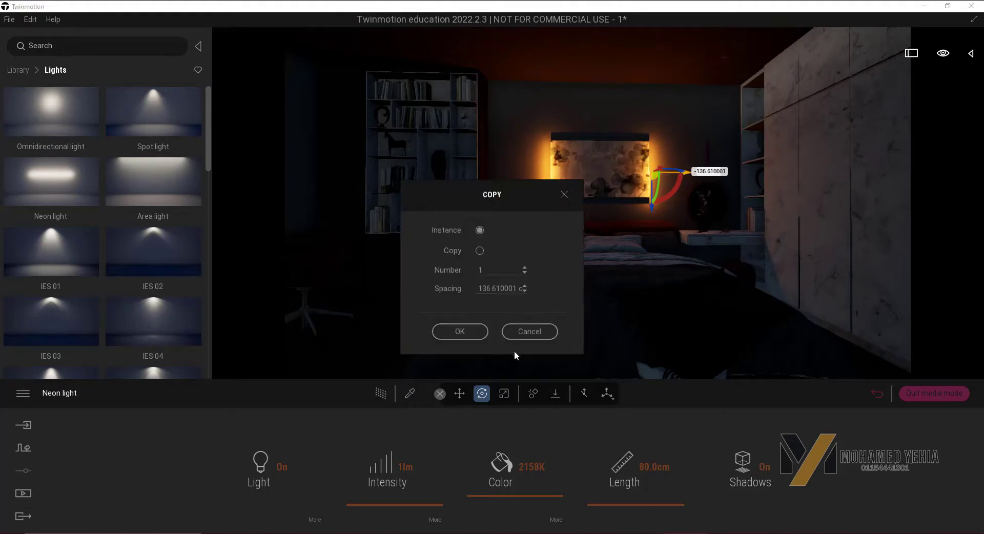
{"action": "left_click", "coordinate": [477, 333]}
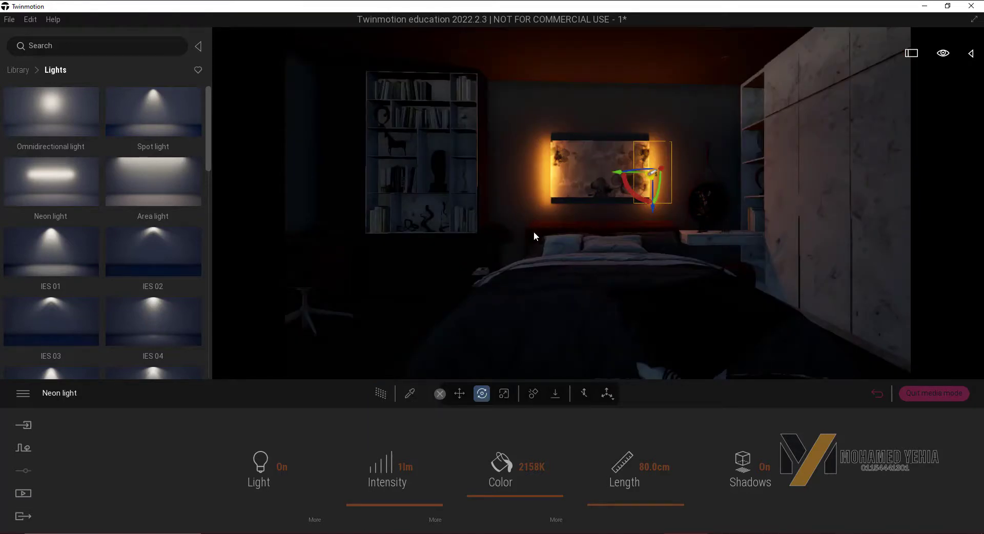
Step: Delete the duplicate neon light, then the remaining Neon light via the Scene object list
{"action": "key", "text": "Delete"}
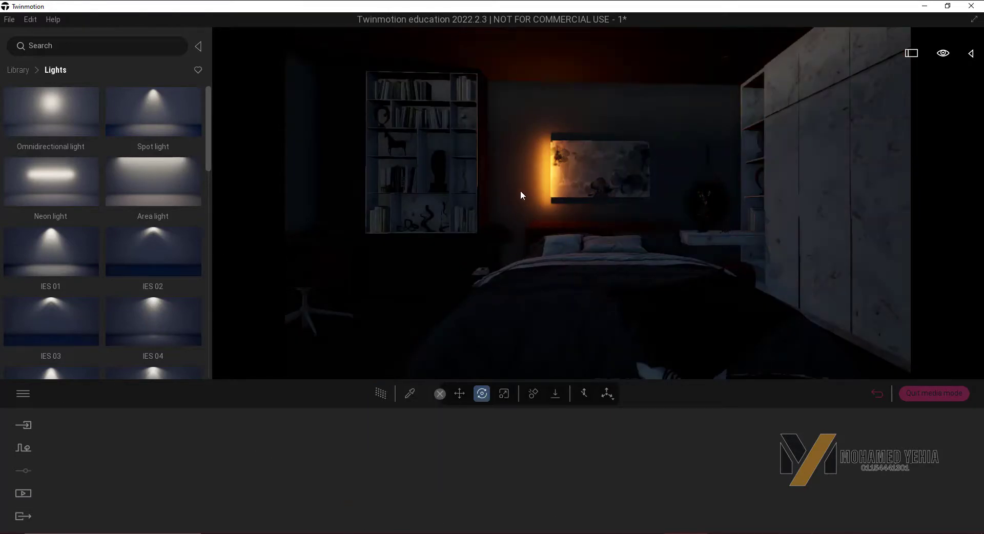
{"action": "left_click", "coordinate": [972, 58]}
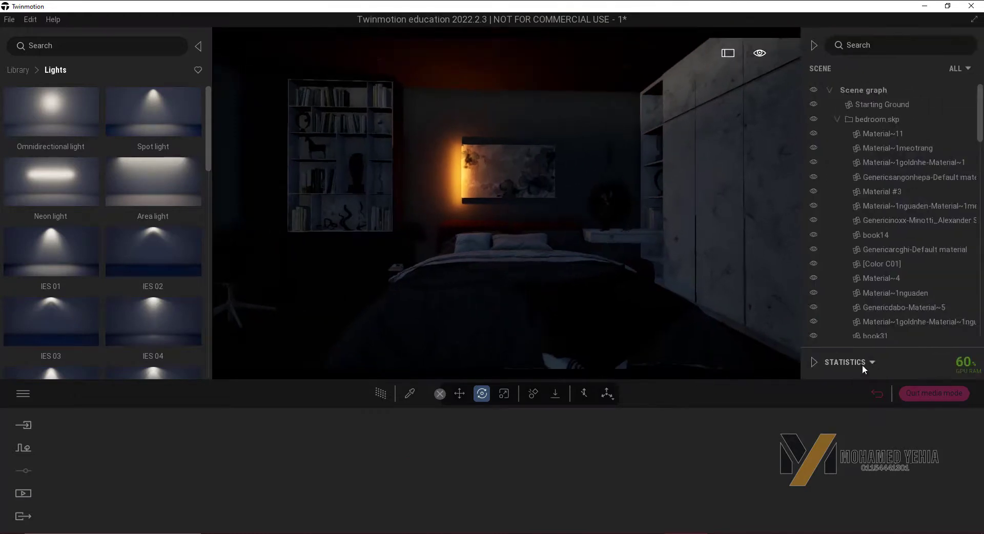
{"action": "scroll", "coordinate": [875, 318], "scroll_direction": "down", "scroll_amount": 3}
{"action": "scroll", "coordinate": [878, 315], "scroll_direction": "down", "scroll_amount": 3}
{"action": "scroll", "coordinate": [879, 315], "scroll_direction": "down", "scroll_amount": 3}
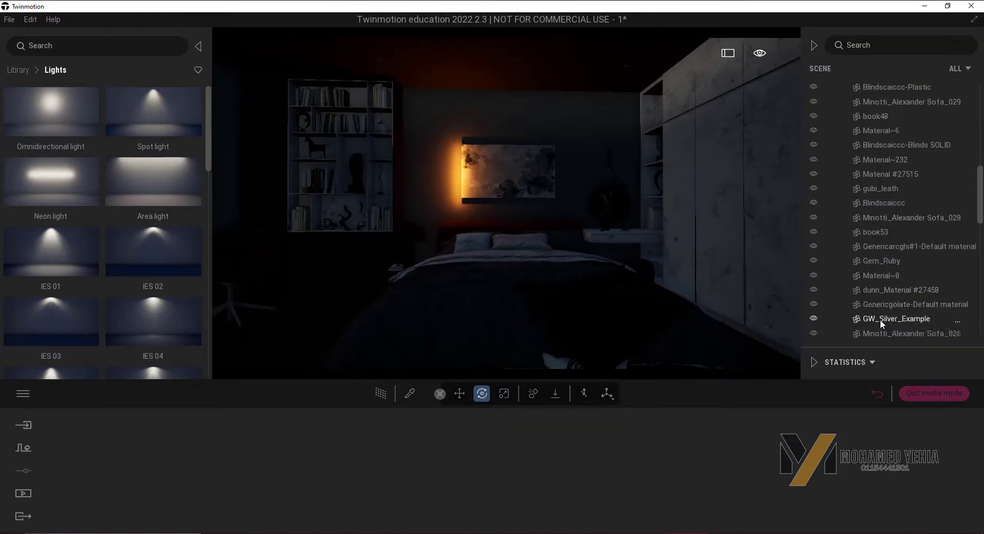
{"action": "scroll", "coordinate": [881, 319], "scroll_direction": "down", "scroll_amount": 3}
{"action": "scroll", "coordinate": [882, 320], "scroll_direction": "down", "scroll_amount": 3}
{"action": "scroll", "coordinate": [886, 324], "scroll_direction": "down", "scroll_amount": 3}
{"action": "scroll", "coordinate": [886, 324], "scroll_direction": "down", "scroll_amount": 3}
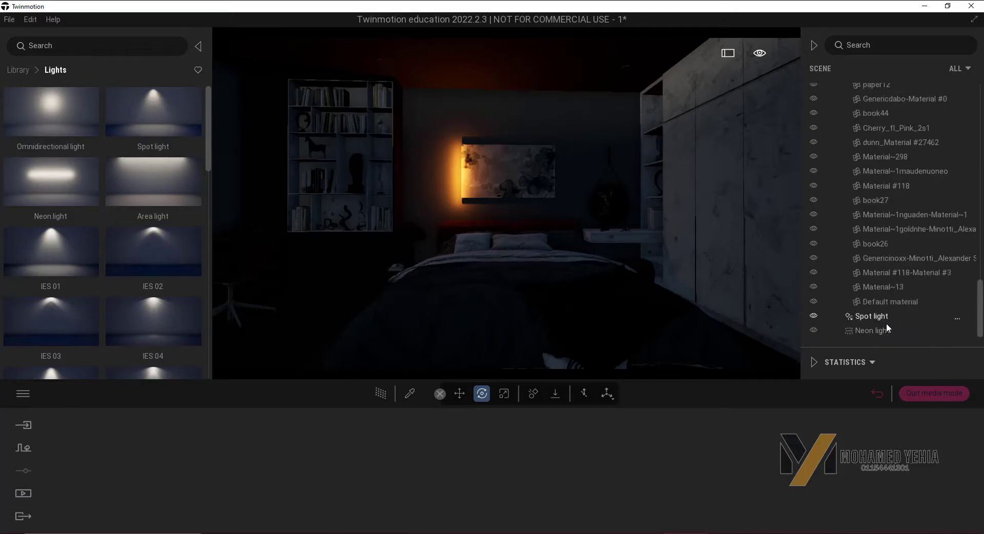
{"action": "left_click", "coordinate": [866, 330]}
{"action": "key", "text": "Delete"}
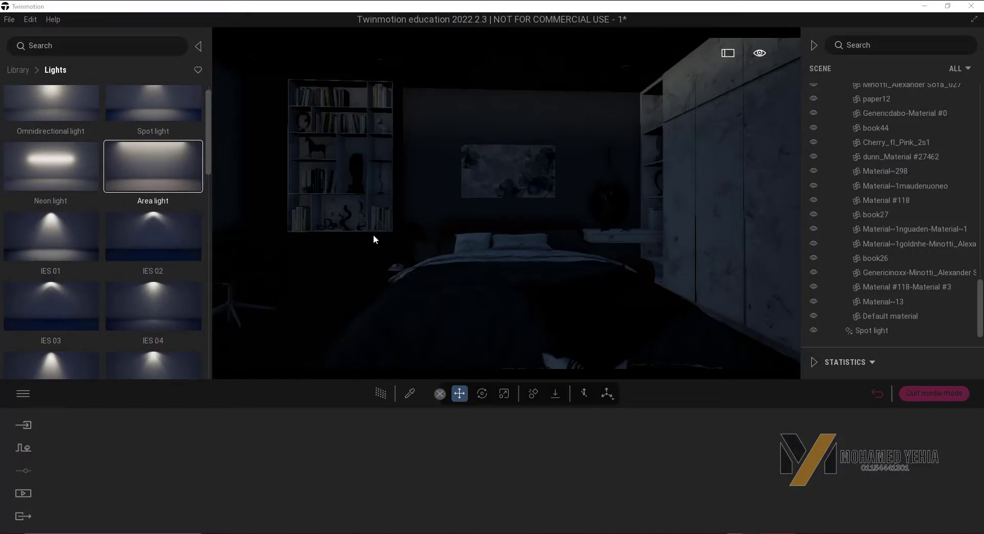
Step: Leave media mode, select the area light and lift it higher in the scene
{"action": "left_click", "coordinate": [898, 391]}
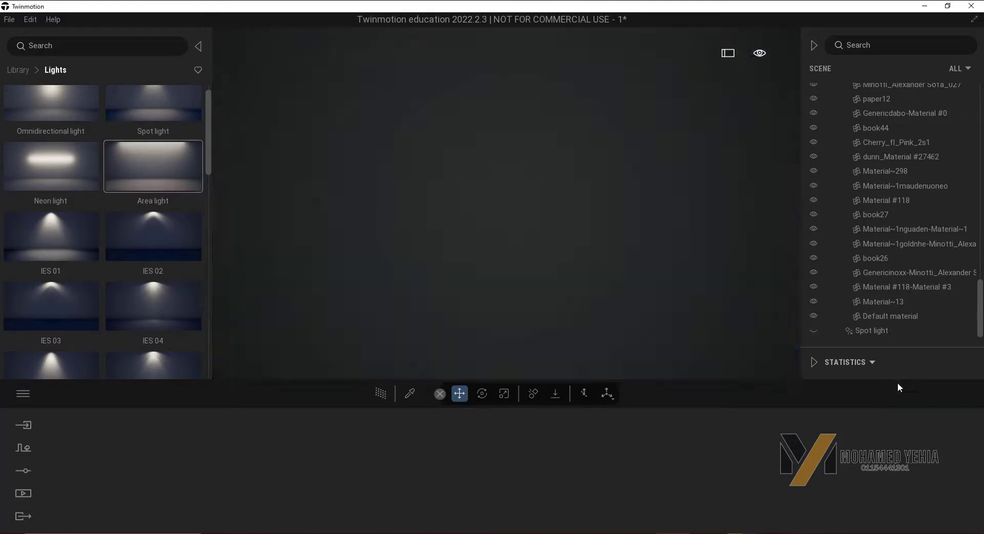
{"action": "mouse_move", "coordinate": [381, 220]}
{"action": "left_mouse_down"}
{"action": "mouse_move", "coordinate": [485, 295]}
{"action": "mouse_move", "coordinate": [466, 233]}
{"action": "mouse_move", "coordinate": [517, 252]}
{"action": "left_mouse_up"}
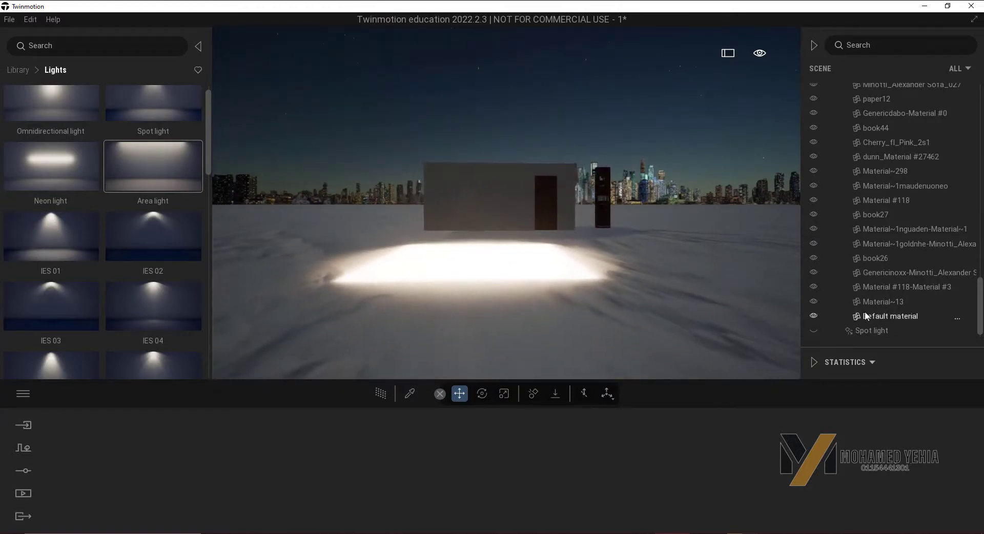
{"action": "scroll", "coordinate": [878, 330], "scroll_direction": "down", "scroll_amount": 1}
{"action": "left_click", "coordinate": [878, 332]}
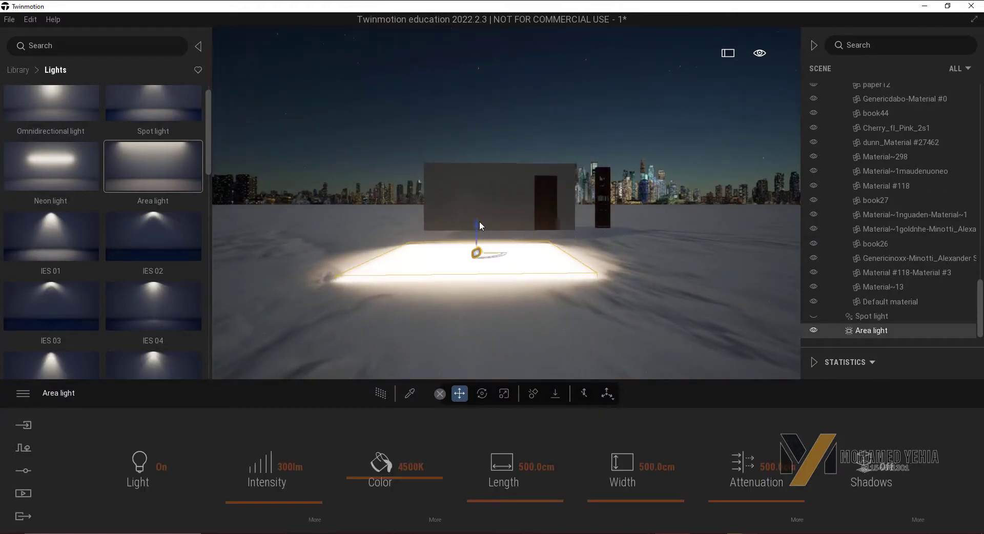
{"action": "left_click_drag", "start_coordinate": [479, 221], "coordinate": [463, 81]}
{"action": "left_click_drag", "start_coordinate": [477, 147], "coordinate": [406, 80]}
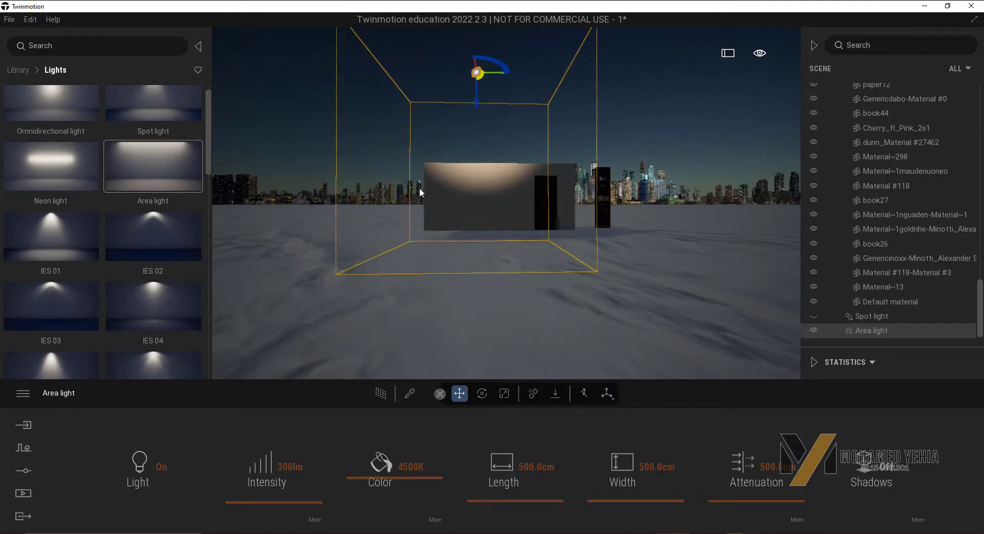
Step: Set the area light's length and width to 100 cm each
{"action": "left_click", "coordinate": [529, 466]}
{"action": "type", "text": "100"}
{"action": "key", "text": "Return"}
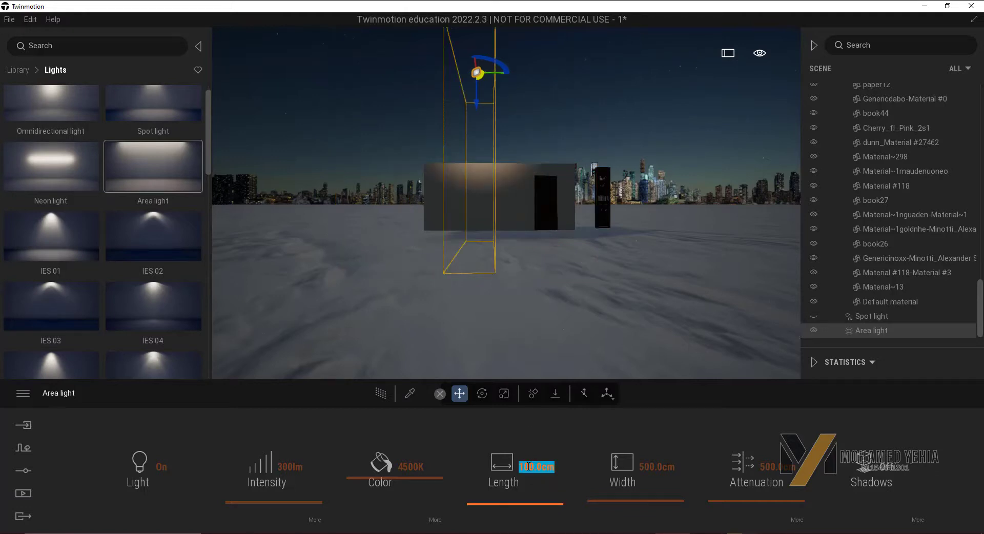
{"action": "left_click", "coordinate": [664, 466]}
{"action": "type", "text": "1"}
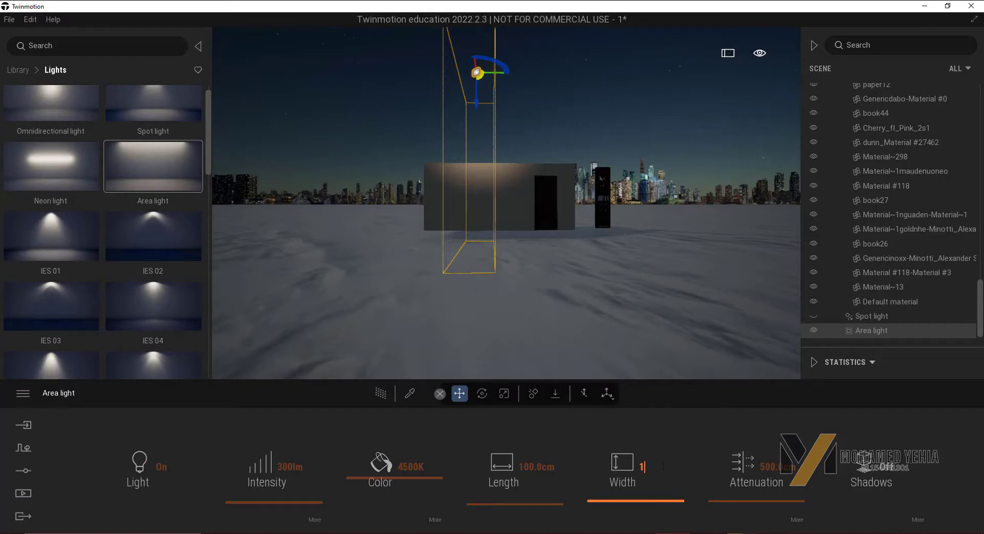
{"action": "type", "text": "00"}
{"action": "key", "text": "Return"}
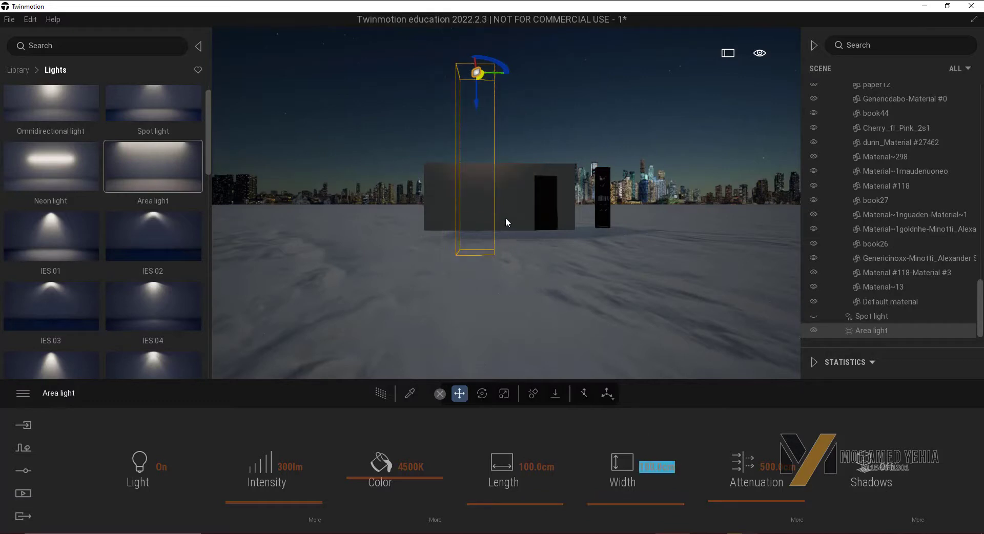
Step: Stretch the light to 1001.1 cm by 1121.6 cm and move it over the house
{"action": "right_click_drag", "start_coordinate": [503, 237], "coordinate": [414, 137]}
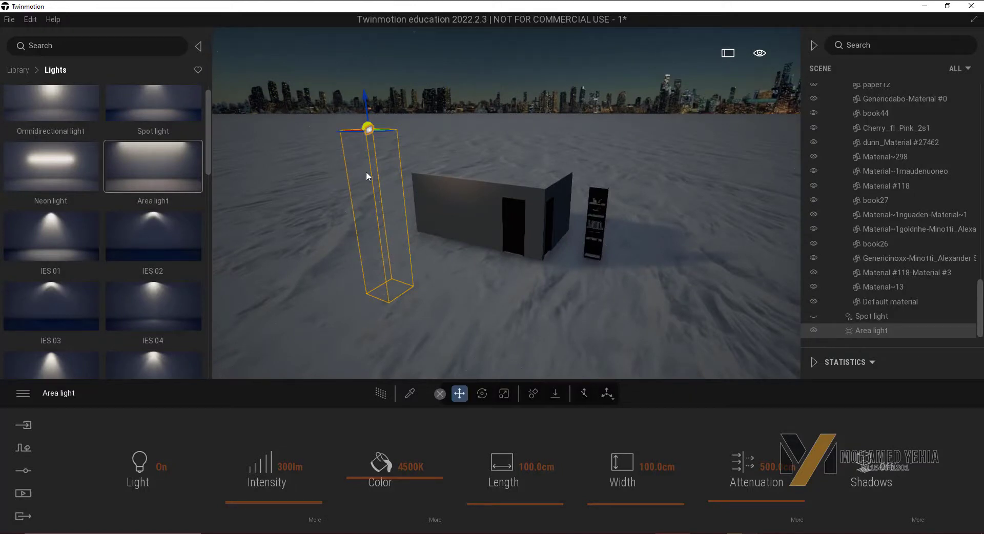
{"action": "left_click_drag", "start_coordinate": [529, 500], "coordinate": [532, 500]}
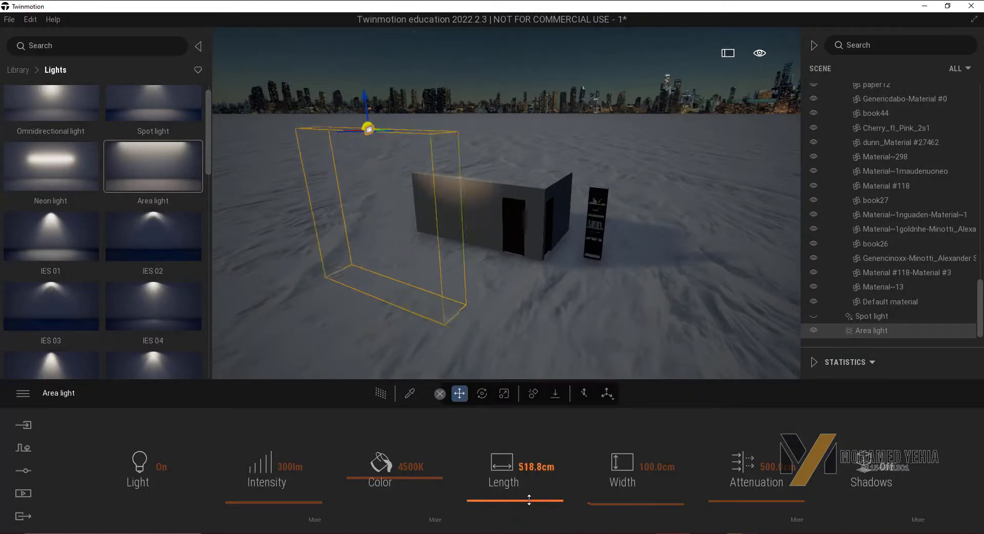
{"action": "left_click_drag", "start_coordinate": [648, 503], "coordinate": [644, 496]}
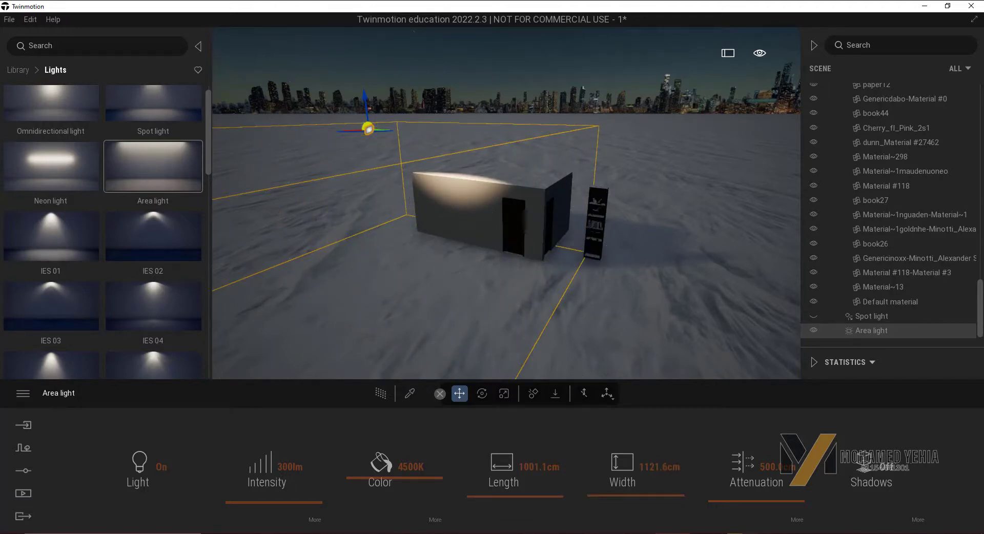
{"action": "right_click_drag", "start_coordinate": [418, 205], "coordinate": [416, 125]}
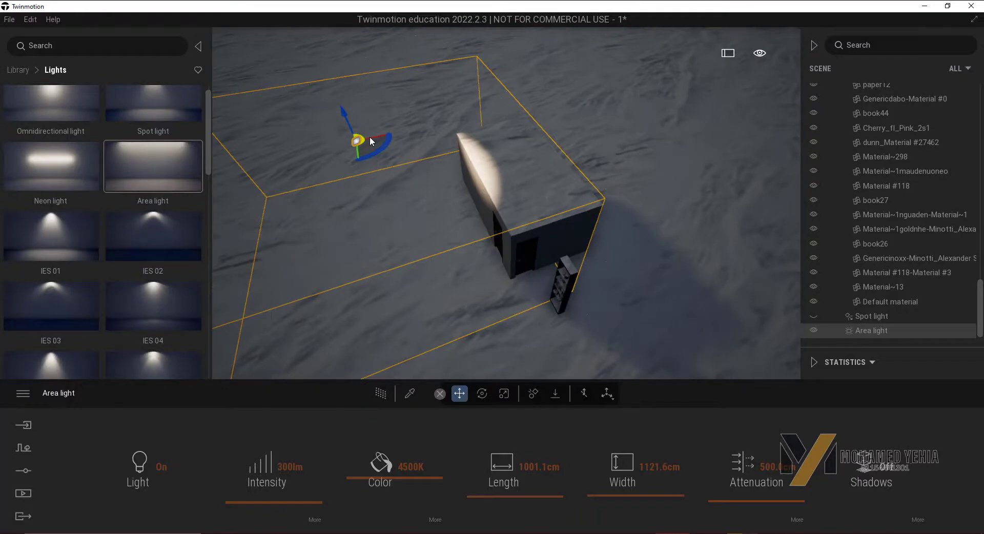
{"action": "left_click_drag", "start_coordinate": [370, 137], "coordinate": [548, 110]}
{"action": "mouse_move", "coordinate": [553, 113]}
{"action": "right_mouse_down"}
{"action": "mouse_move", "coordinate": [554, 153]}
{"action": "mouse_move", "coordinate": [445, 280]}
{"action": "right_mouse_up"}
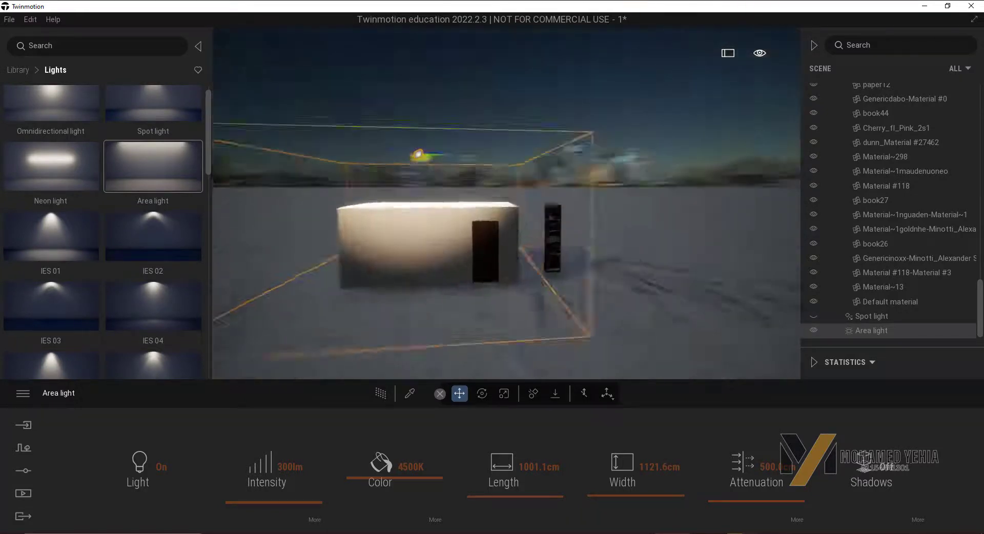
{"action": "scroll", "coordinate": [445, 280], "scroll_direction": "up", "scroll_amount": 5}
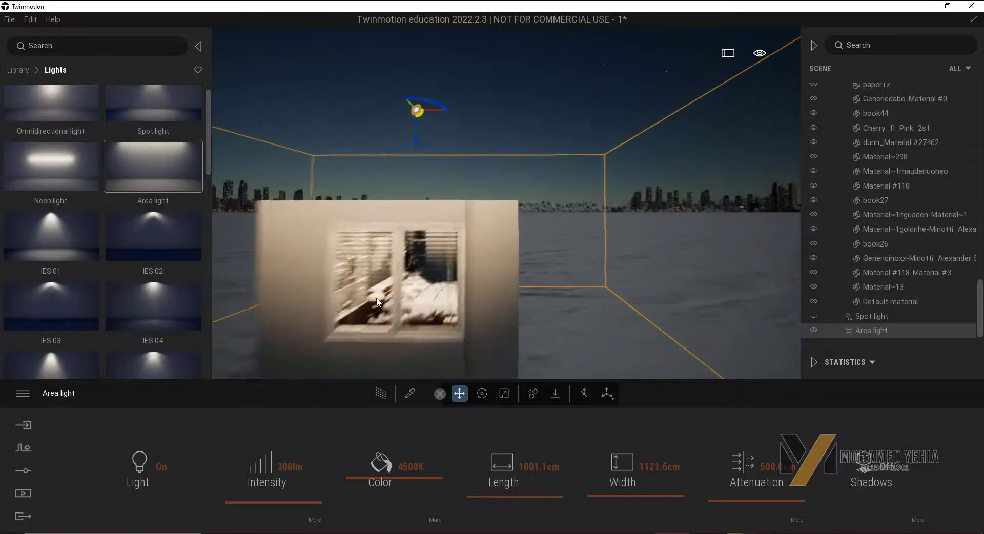
{"action": "left_click", "coordinate": [394, 315]}
{"action": "scroll", "coordinate": [393, 315], "scroll_direction": "up", "scroll_amount": 5}
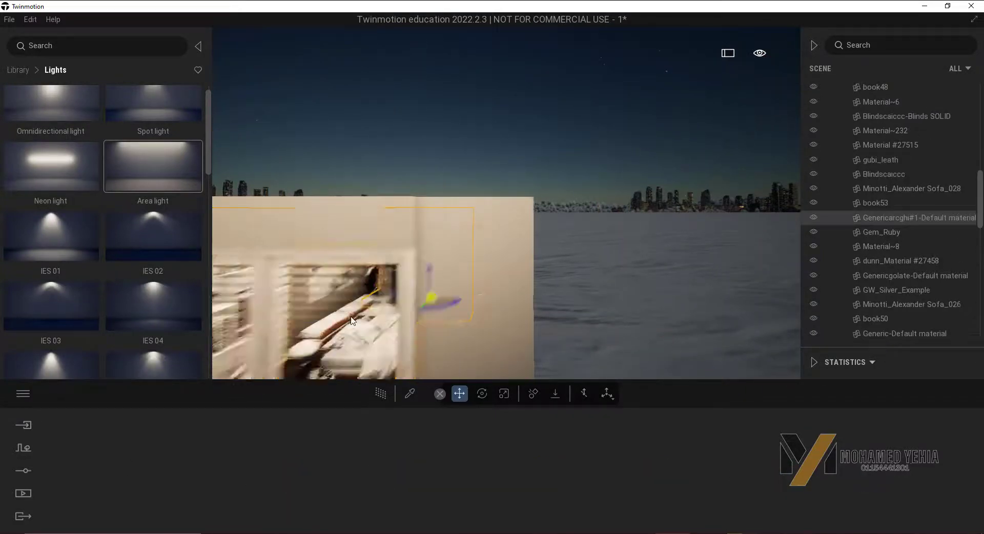
{"action": "scroll", "coordinate": [349, 325], "scroll_direction": "up", "scroll_amount": 3}
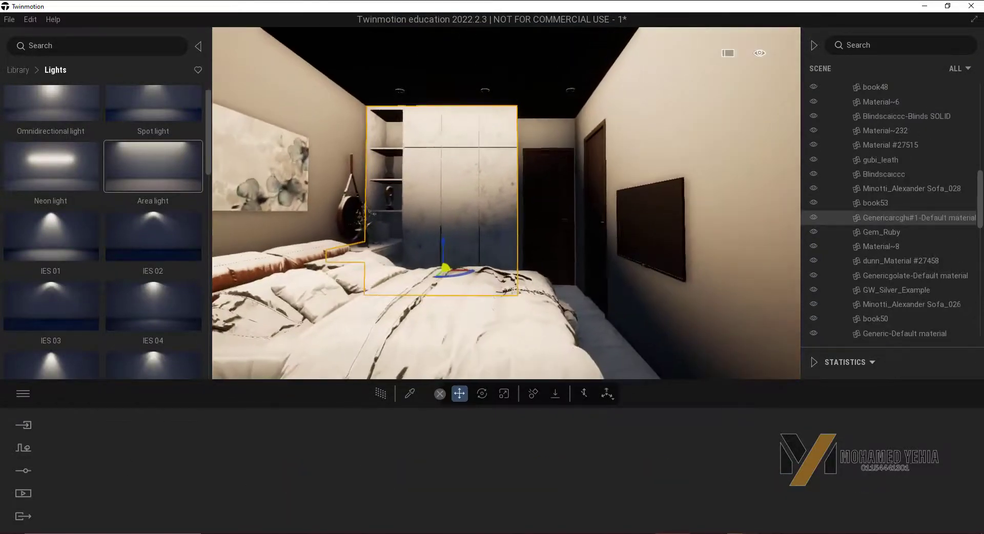
{"action": "scroll", "coordinate": [369, 315], "scroll_direction": "down", "scroll_amount": 5}
{"action": "scroll", "coordinate": [887, 294], "scroll_direction": "down", "scroll_amount": 3}
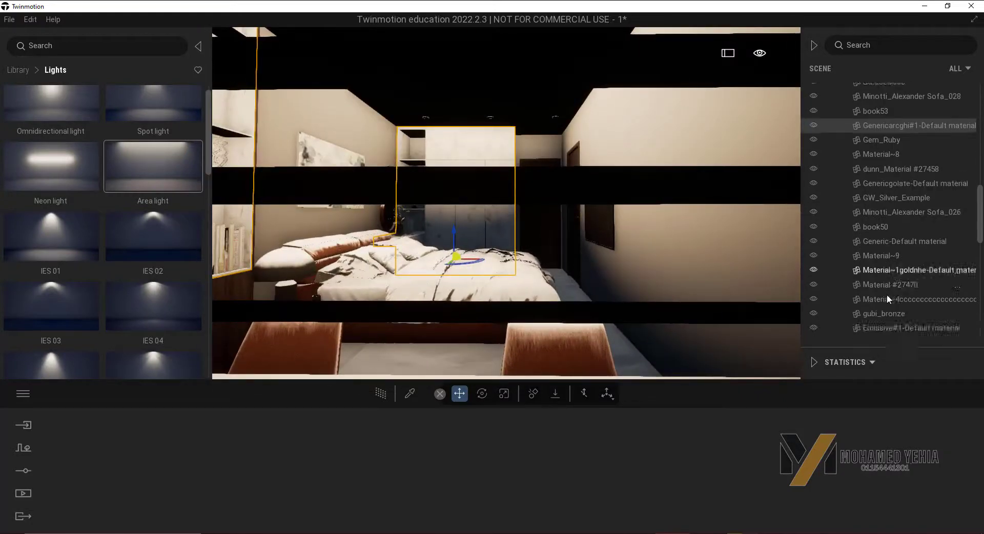
{"action": "scroll", "coordinate": [886, 303], "scroll_direction": "down", "scroll_amount": 3}
{"action": "scroll", "coordinate": [886, 304], "scroll_direction": "down", "scroll_amount": 2}
{"action": "scroll", "coordinate": [883, 310], "scroll_direction": "down", "scroll_amount": 3}
{"action": "scroll", "coordinate": [883, 310], "scroll_direction": "down", "scroll_amount": 3}
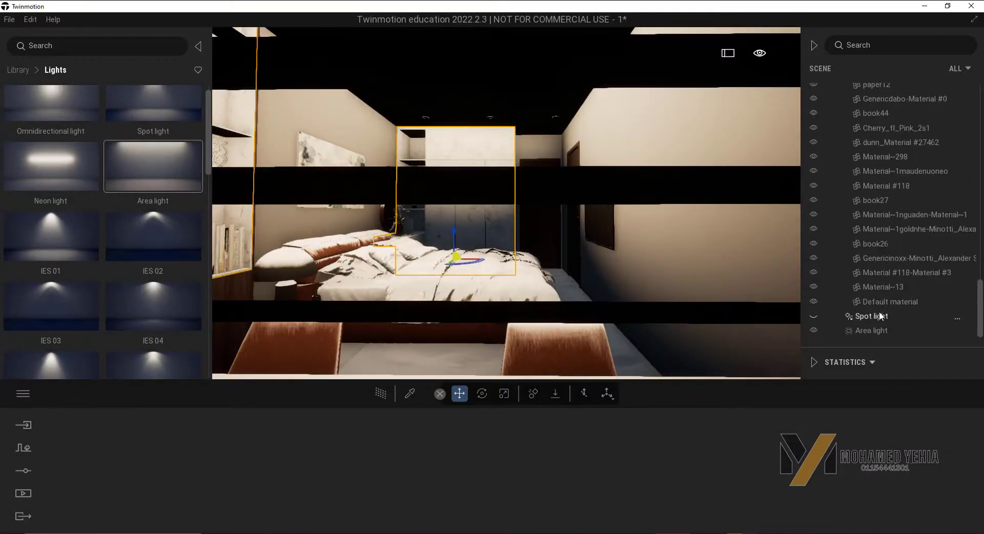
{"action": "left_click", "coordinate": [876, 330]}
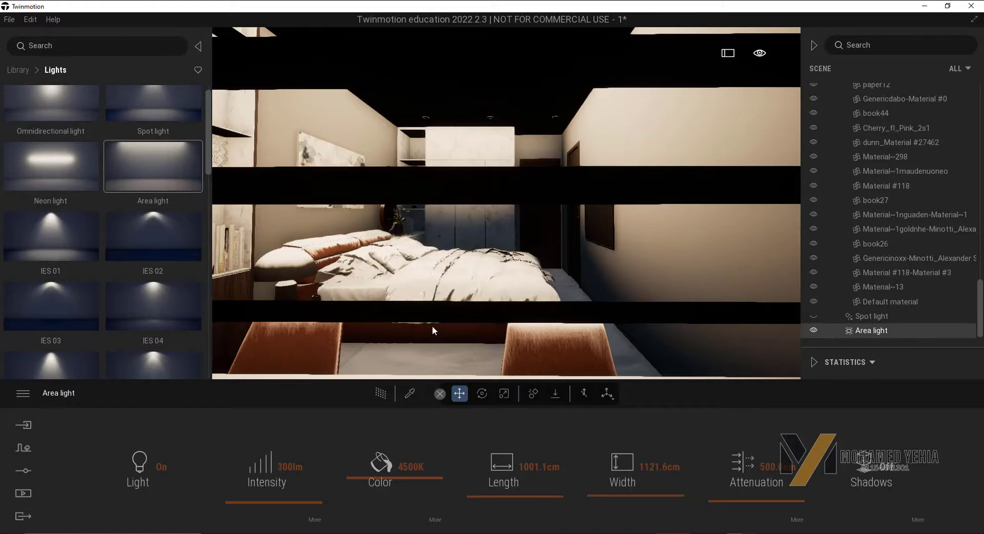
{"action": "left_click", "coordinate": [496, 221]}
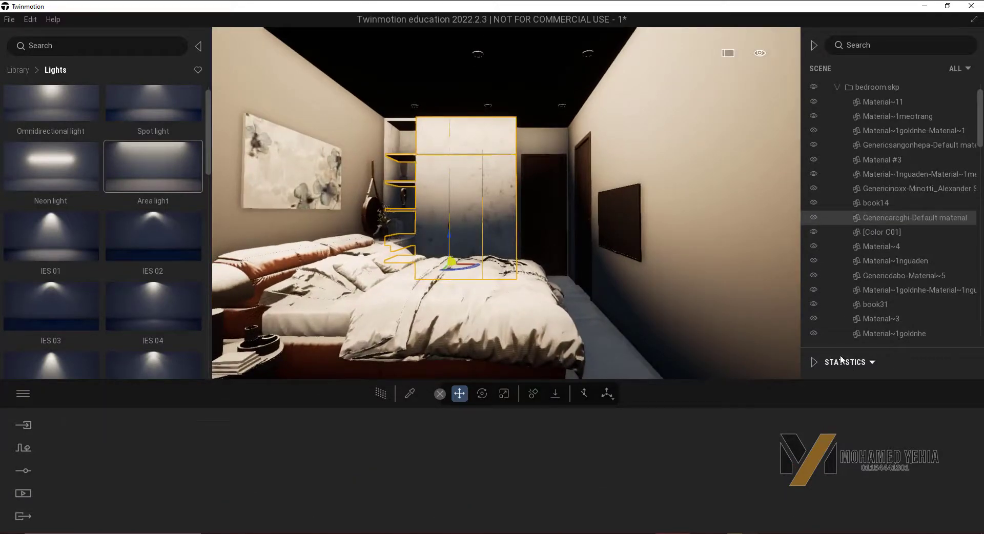
{"action": "scroll", "coordinate": [917, 313], "scroll_direction": "down", "scroll_amount": 5}
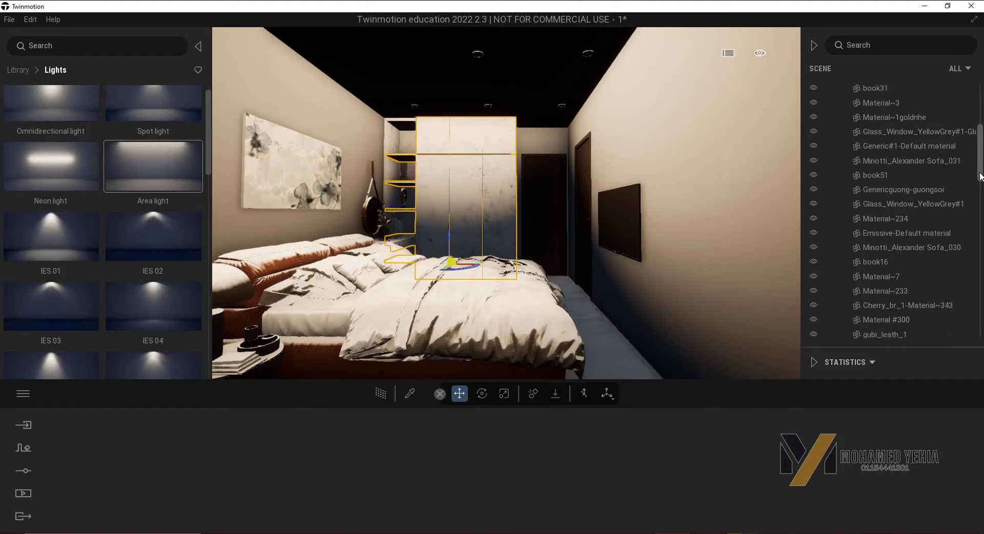
{"action": "scroll", "coordinate": [980, 176], "scroll_direction": "down", "scroll_amount": 5}
{"action": "scroll", "coordinate": [949, 257], "scroll_direction": "down", "scroll_amount": 5}
{"action": "left_click", "coordinate": [893, 330]}
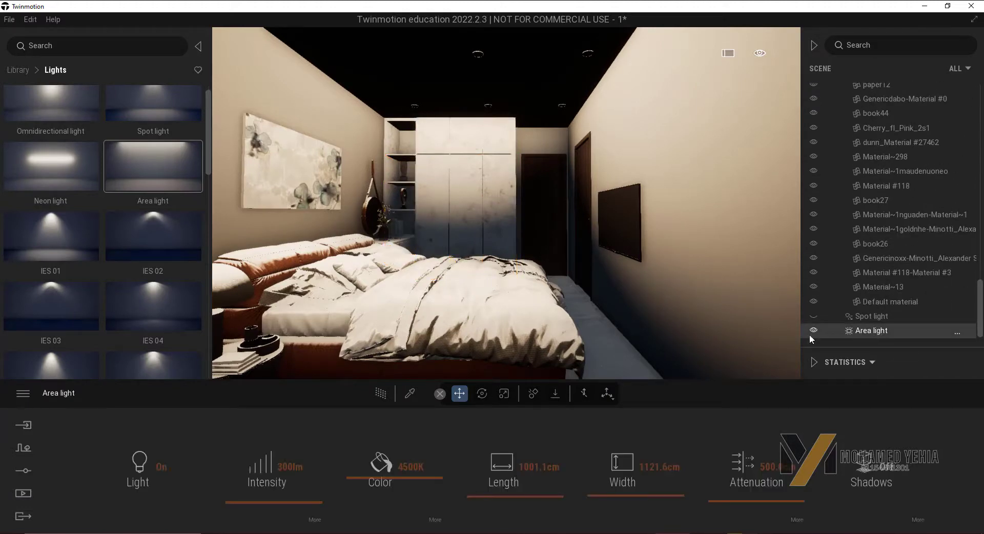
Step: Frame the area light and raise it higher above the house
{"action": "key", "text": "f"}
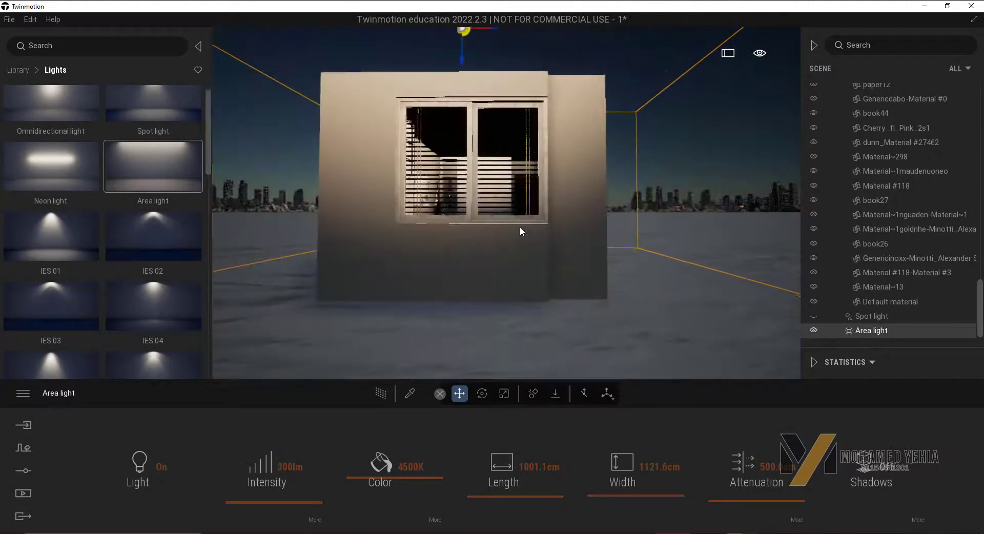
{"action": "left_click_drag", "start_coordinate": [510, 239], "coordinate": [513, 81]}
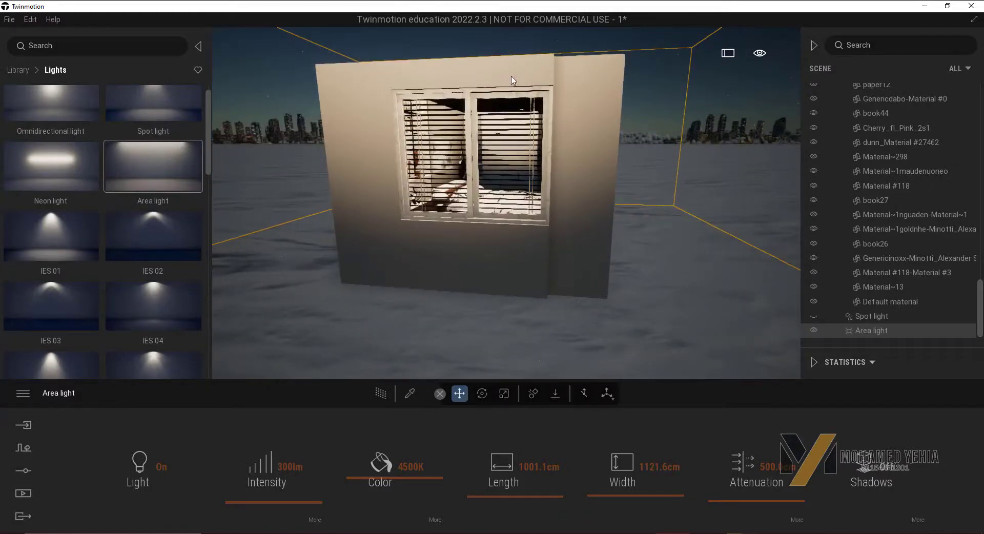
{"action": "scroll", "coordinate": [472, 144], "scroll_direction": "down", "scroll_amount": 5}
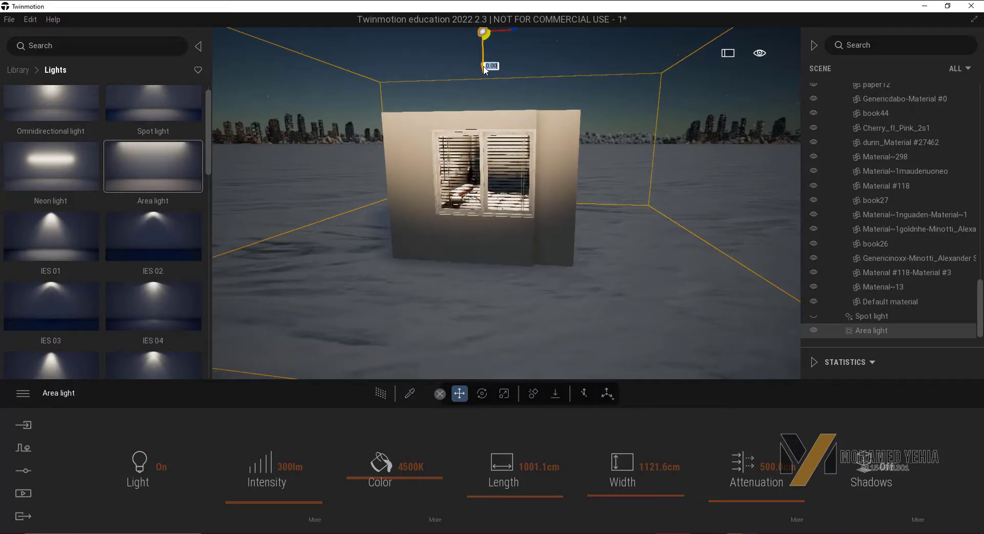
{"action": "mouse_move", "coordinate": [484, 70]}
{"action": "left_mouse_down"}
{"action": "mouse_move", "coordinate": [489, 58]}
{"action": "mouse_move", "coordinate": [514, 169]}
{"action": "left_mouse_up"}
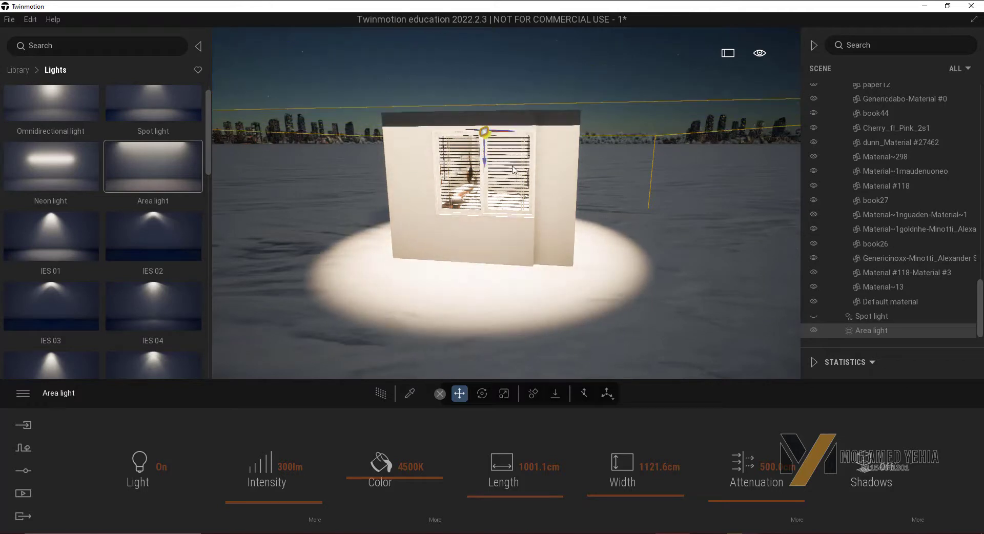
Step: Reshape the area light into a 338 cm long, 10 cm wide strip
{"action": "left_click_drag", "start_coordinate": [530, 496], "coordinate": [536, 500]}
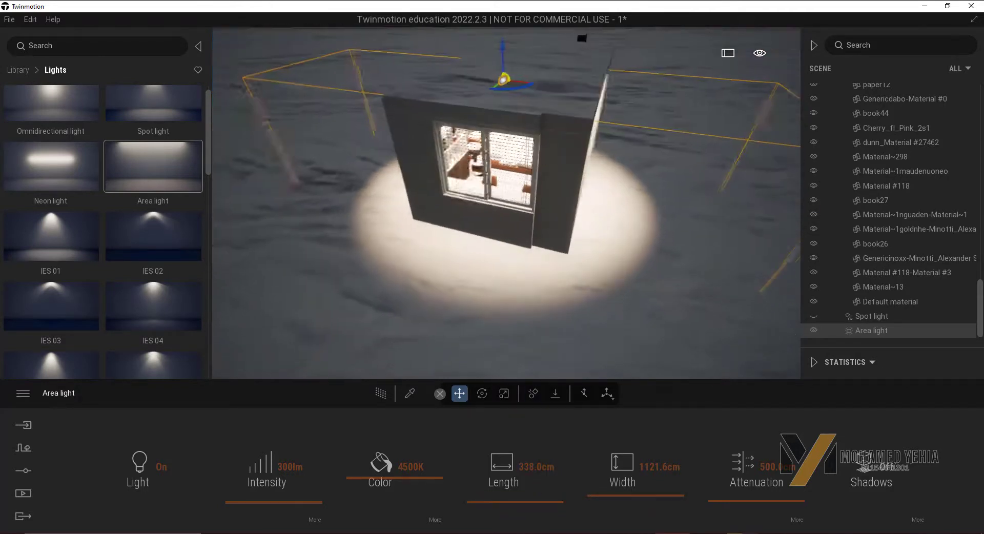
{"action": "left_click_drag", "start_coordinate": [659, 499], "coordinate": [674, 506]}
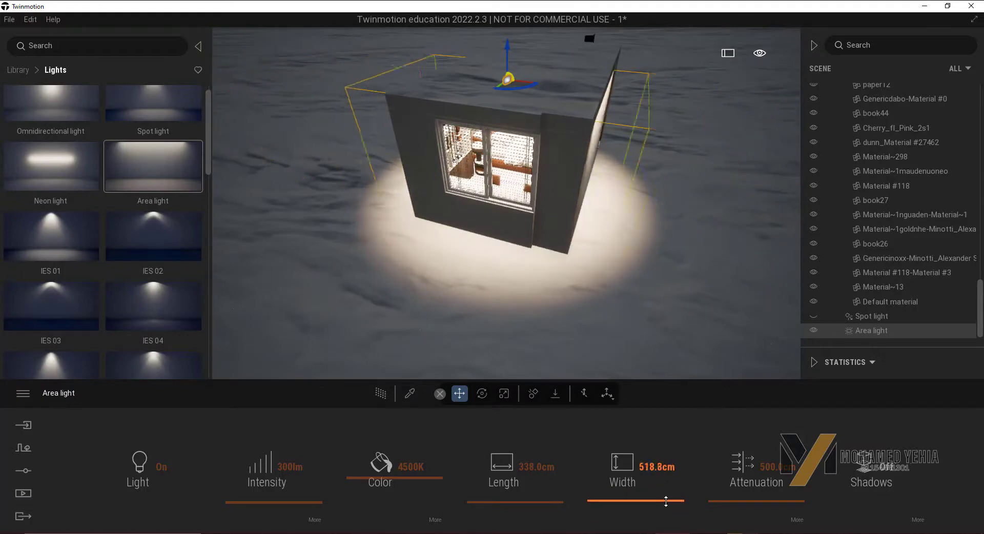
{"action": "scroll", "coordinate": [498, 147], "scroll_direction": "up", "scroll_amount": 5}
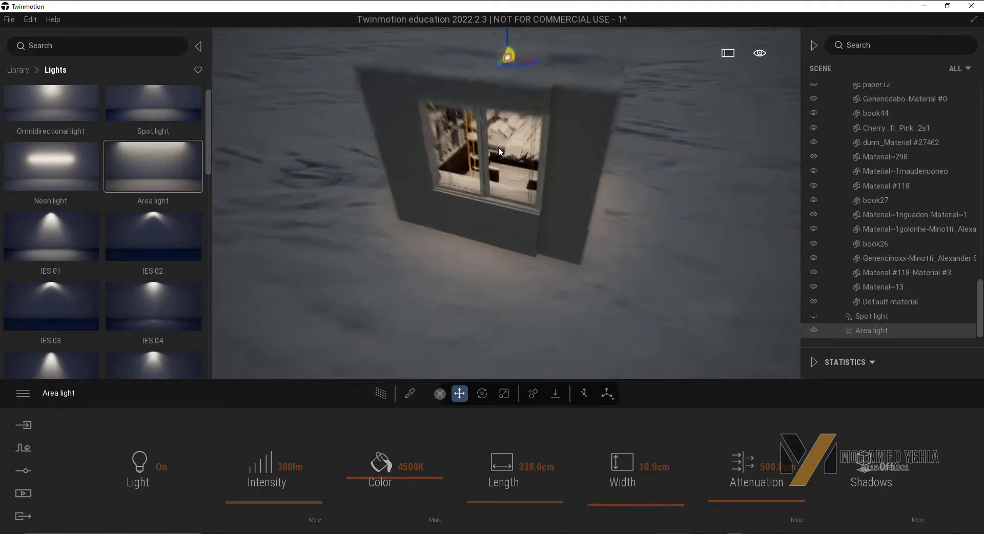
{"action": "scroll", "coordinate": [515, 106], "scroll_direction": "up", "scroll_amount": 5}
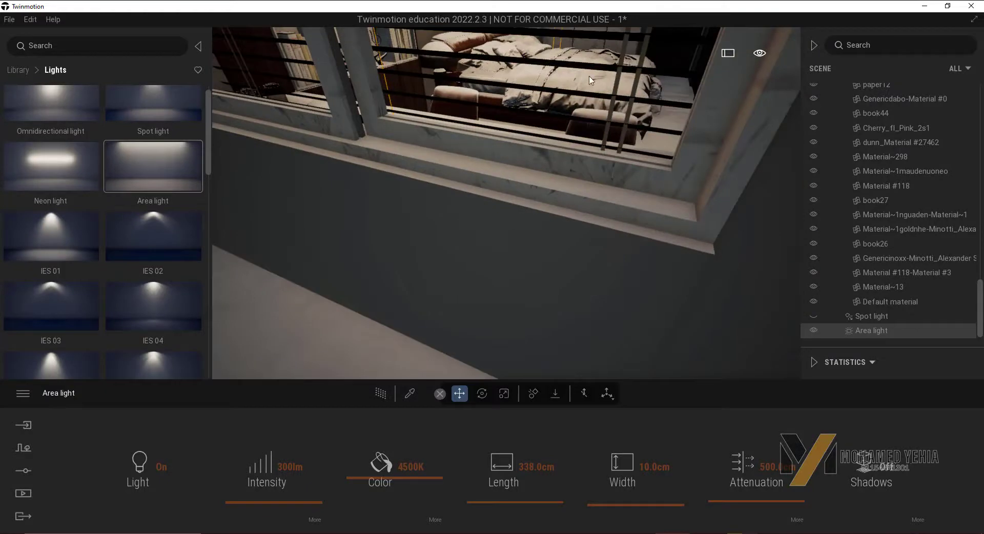
{"action": "scroll", "coordinate": [590, 81], "scroll_direction": "up", "scroll_amount": 5}
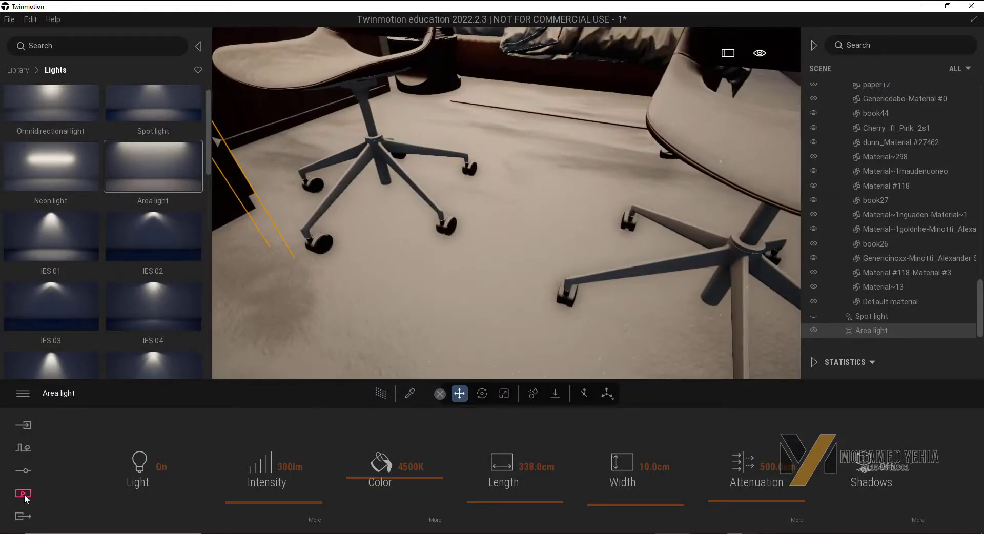
Step: Switch to the Image2 bedroom view and slide the area light sideways toward the wardrobe
{"action": "left_click", "coordinate": [24, 494]}
{"action": "left_click", "coordinate": [211, 468]}
{"action": "left_click", "coordinate": [281, 433]}
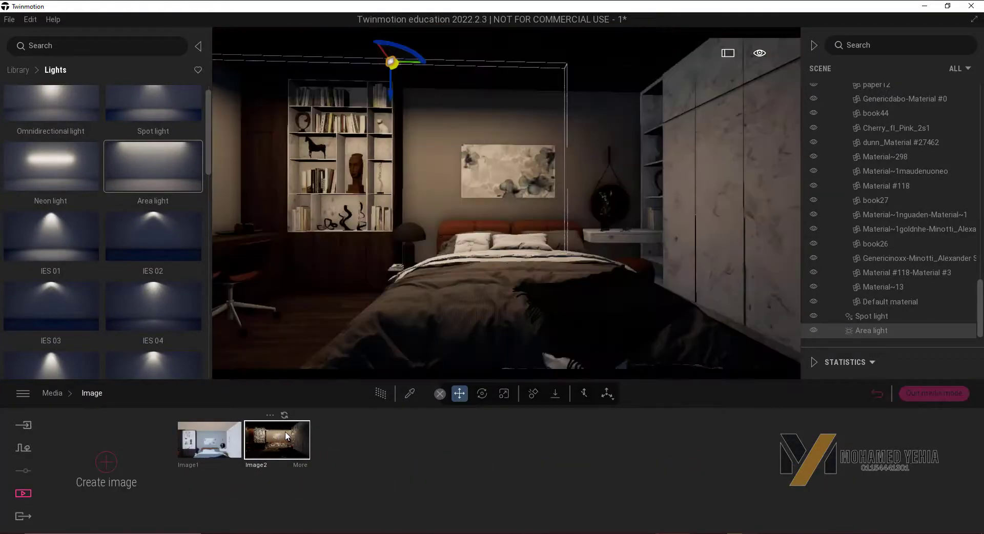
{"action": "mouse_move", "coordinate": [410, 65]}
{"action": "left_mouse_down"}
{"action": "mouse_move", "coordinate": [515, 60]}
{"action": "mouse_move", "coordinate": [505, 62]}
{"action": "left_mouse_up"}
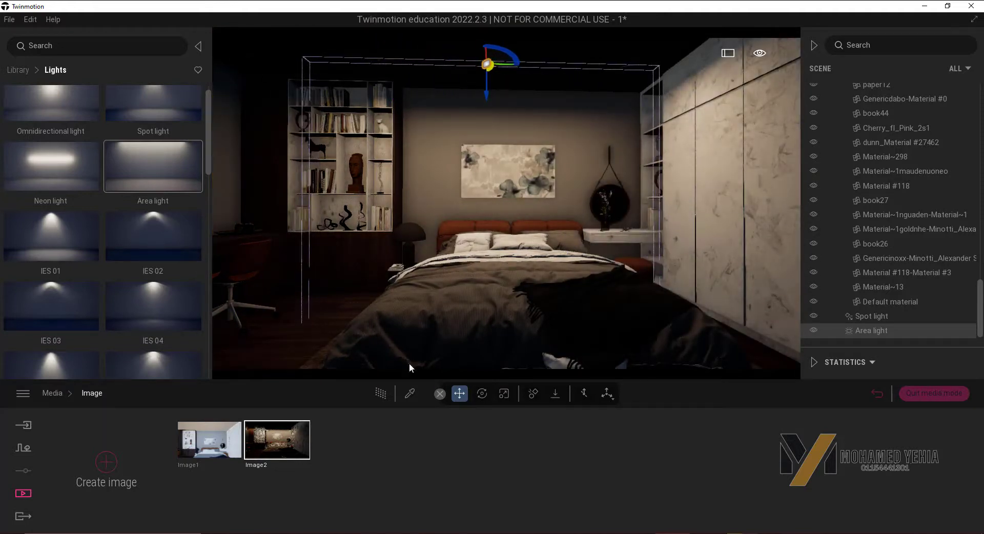
Step: Set the area light's intensity to 100 lm and turn on its shadows
{"action": "left_click", "coordinate": [880, 332]}
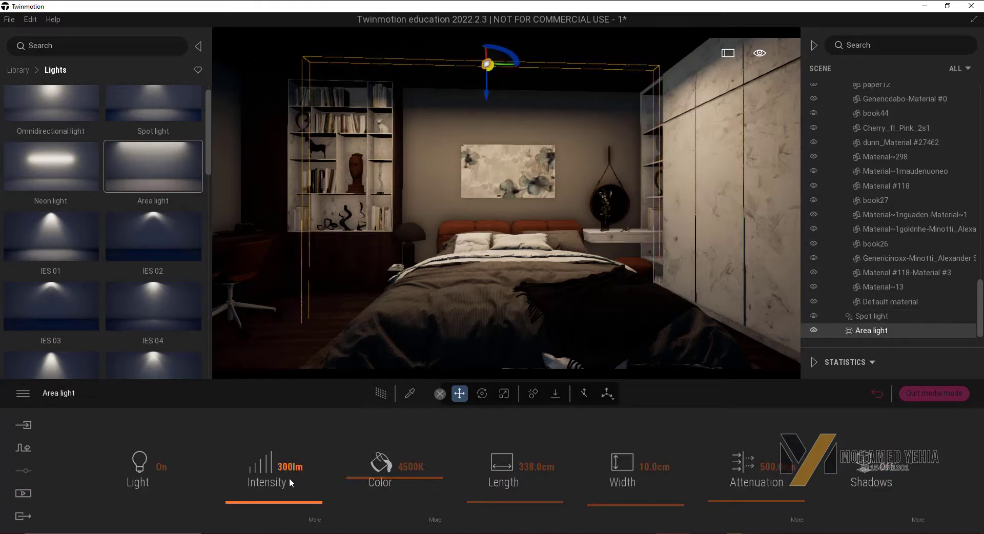
{"action": "left_click", "coordinate": [290, 469]}
{"action": "type", "text": "30"}
{"action": "type", "text": "50"}
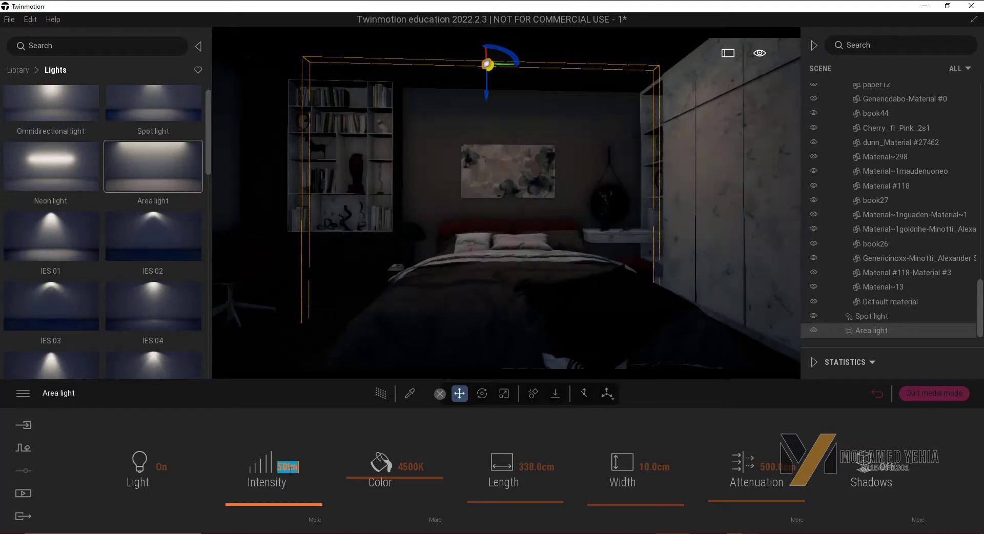
{"action": "type", "text": "100"}
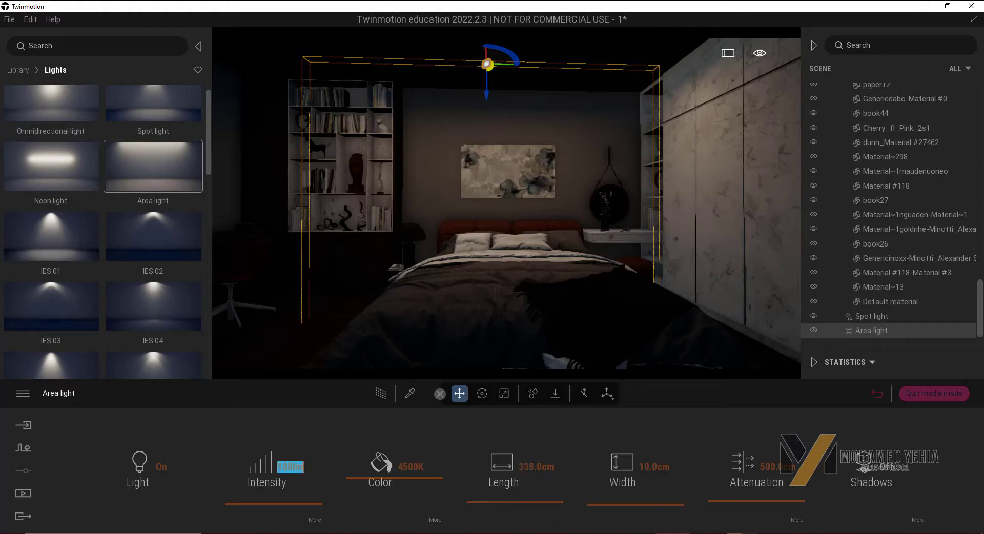
{"action": "left_click", "coordinate": [884, 468]}
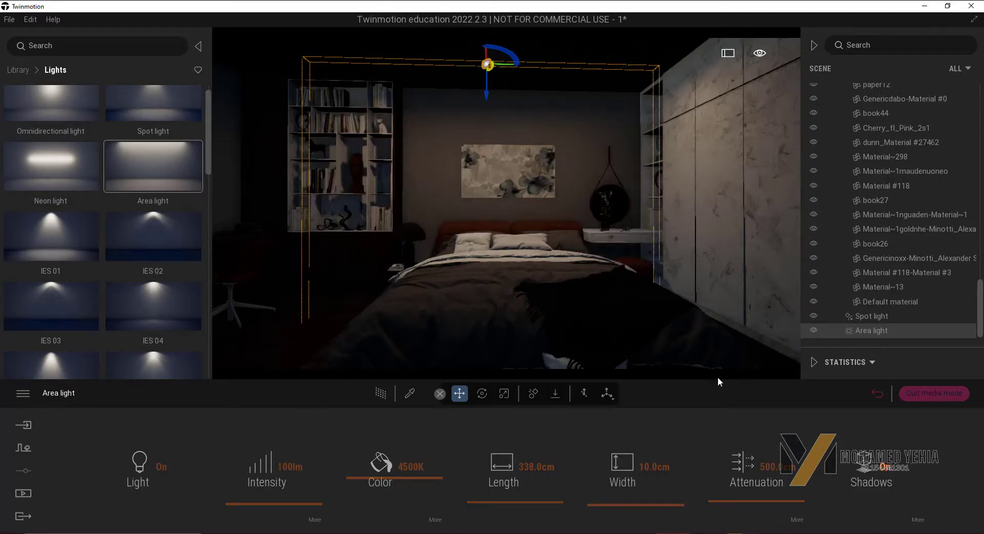
Step: Move the area light up to the ceiling above the bed at 300 lm
{"action": "mouse_move", "coordinate": [491, 76]}
{"action": "left_mouse_down"}
{"action": "mouse_move", "coordinate": [501, 203]}
{"action": "mouse_move", "coordinate": [529, 232]}
{"action": "mouse_move", "coordinate": [510, 146]}
{"action": "left_mouse_up"}
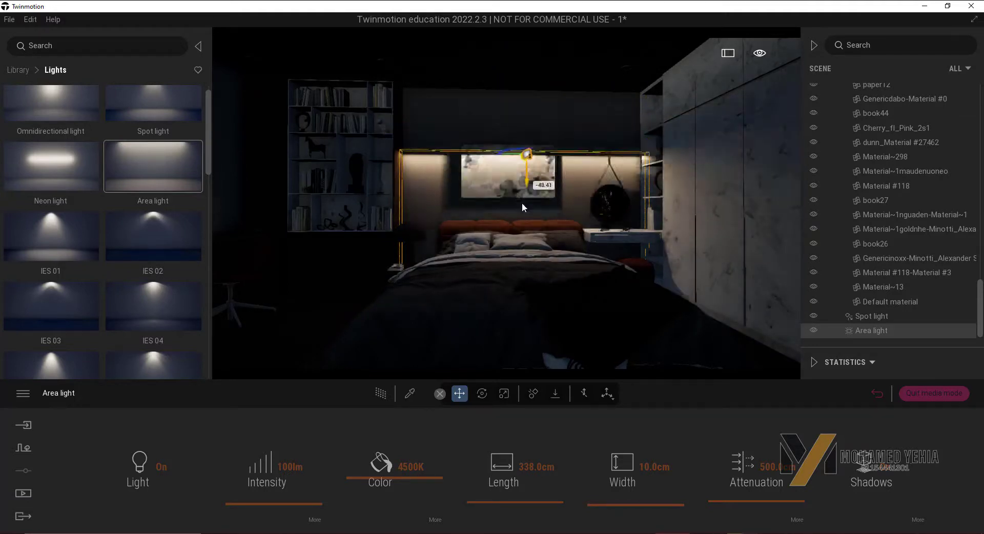
{"action": "left_click_drag", "start_coordinate": [528, 154], "coordinate": [519, 140]}
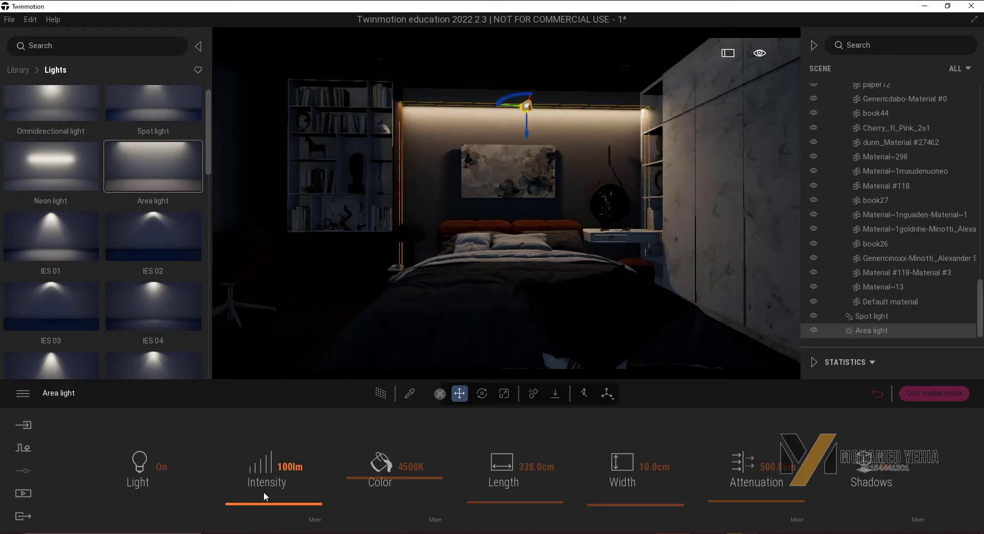
{"action": "left_click", "coordinate": [290, 467]}
{"action": "type", "text": "300"}
{"action": "key", "text": "Return"}
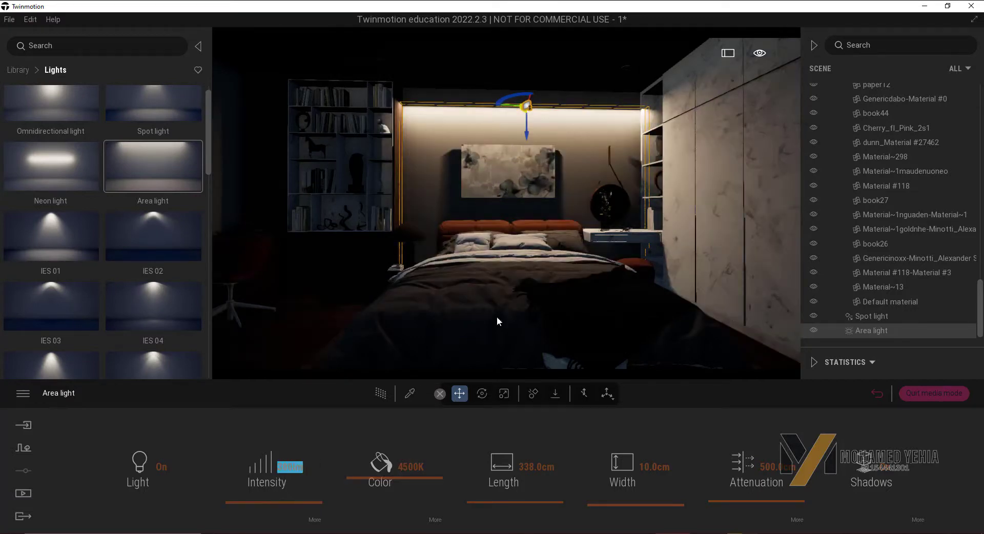
Step: Preview in path tracing, then warm the light's colour to 4016K
{"action": "left_click", "coordinate": [383, 393]}
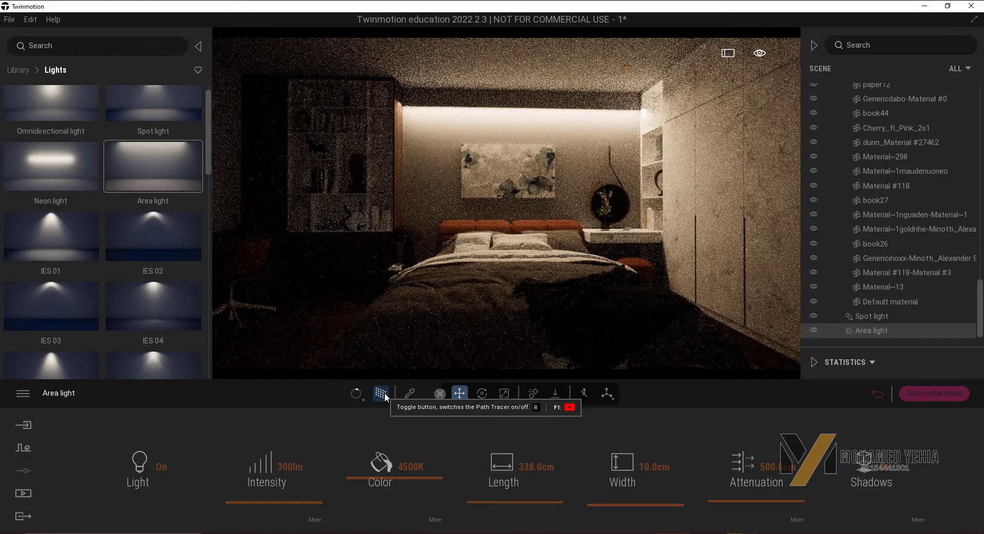
{"action": "left_click", "coordinate": [382, 394]}
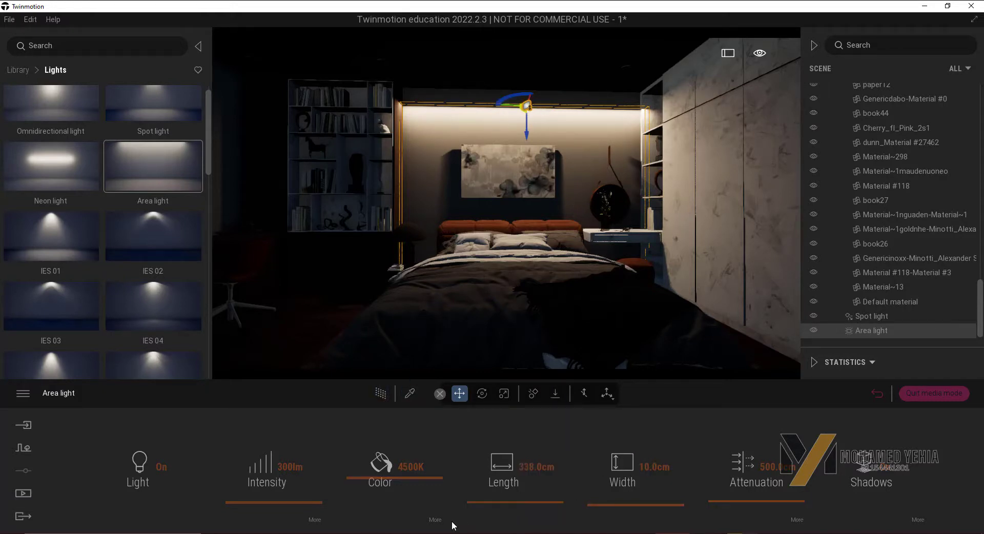
{"action": "mouse_move", "coordinate": [405, 482]}
{"action": "left_mouse_down"}
{"action": "mouse_move", "coordinate": [416, 497]}
{"action": "mouse_move", "coordinate": [415, 482]}
{"action": "left_mouse_up"}
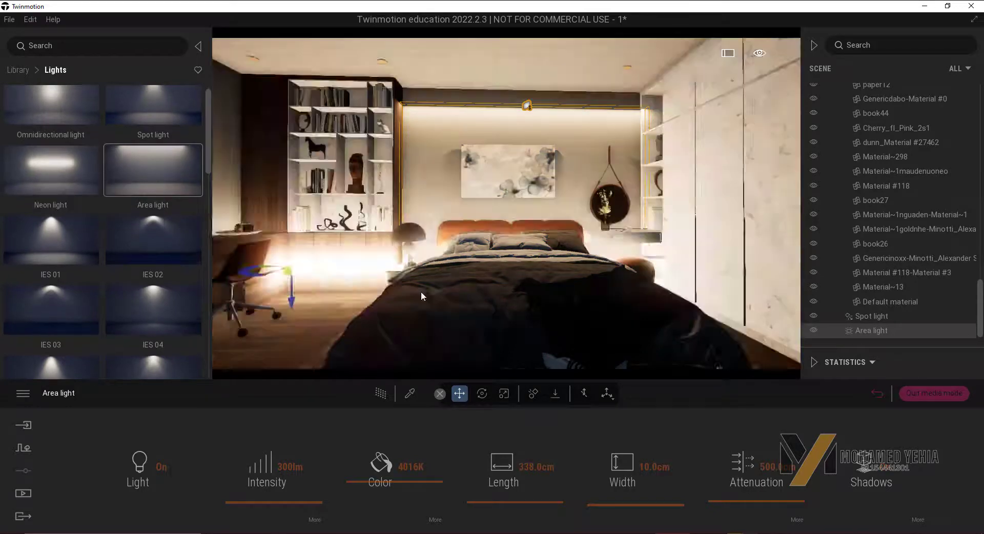
{"action": "left_click_drag", "start_coordinate": [55, 167], "coordinate": [421, 291]}
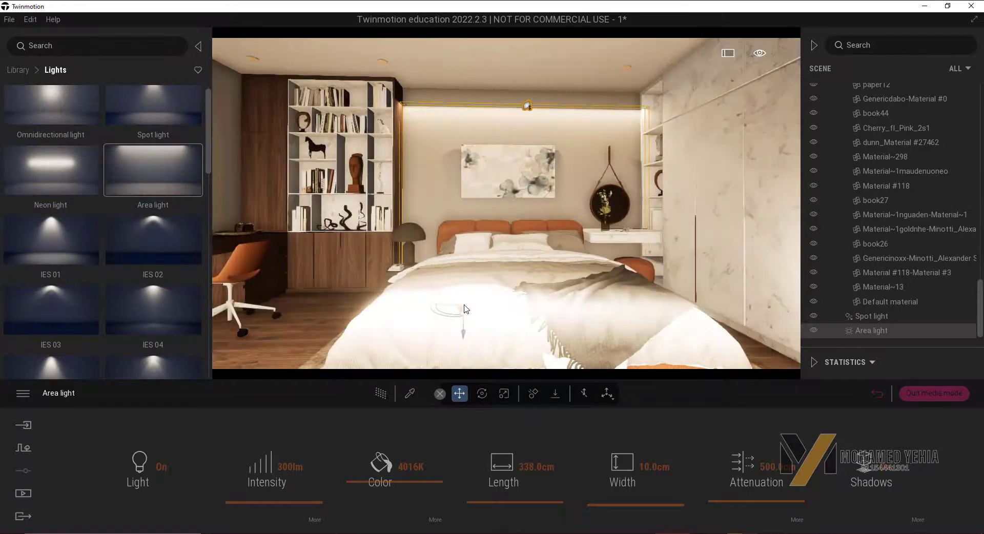
{"action": "left_click", "coordinate": [410, 467]}
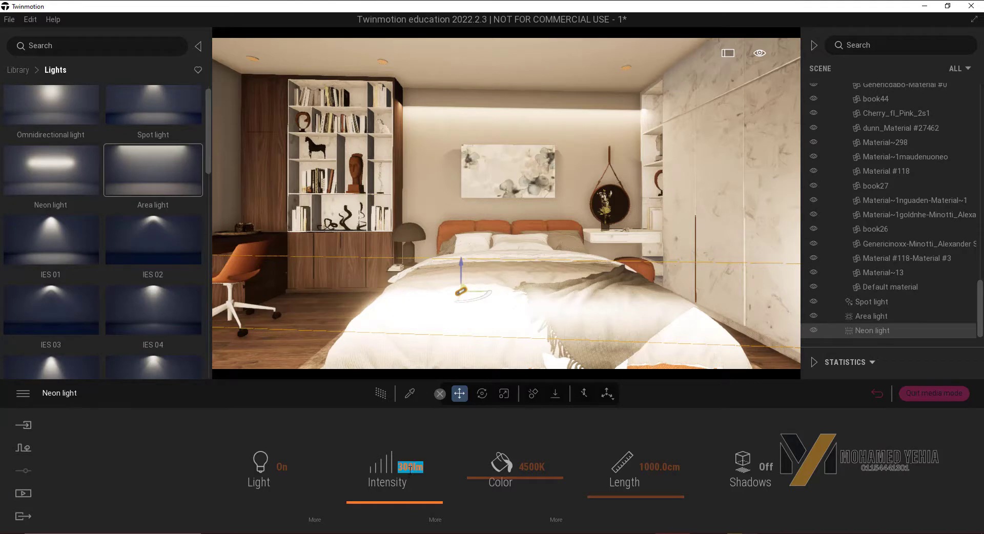
{"action": "type", "text": "3"}
{"action": "key", "text": "Return"}
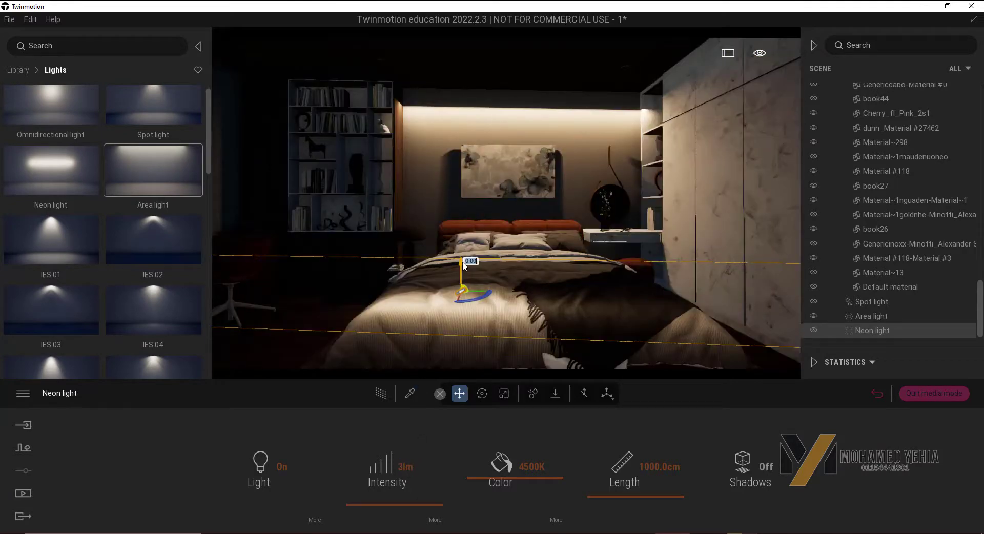
{"action": "left_click_drag", "start_coordinate": [462, 268], "coordinate": [473, 237]}
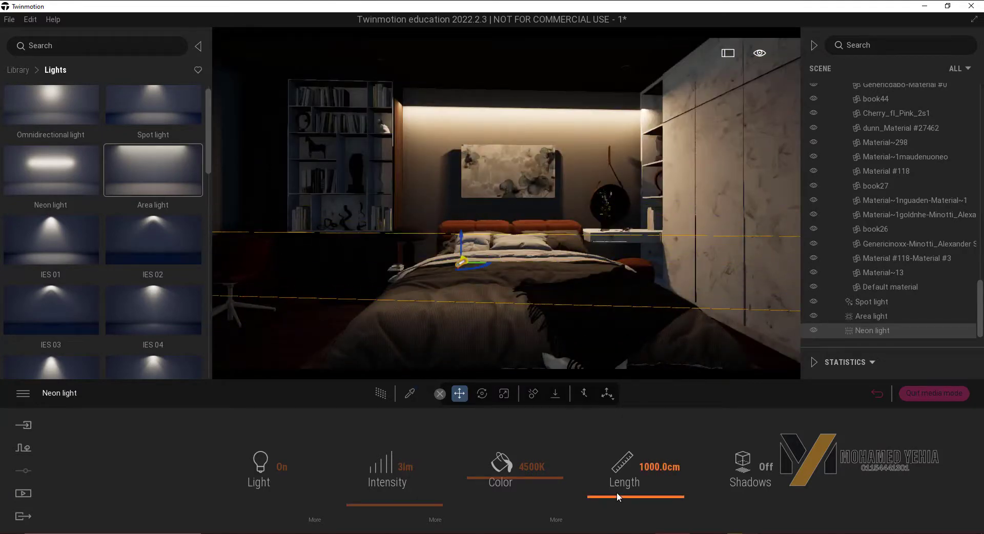
{"action": "left_click_drag", "start_coordinate": [616, 493], "coordinate": [627, 507]}
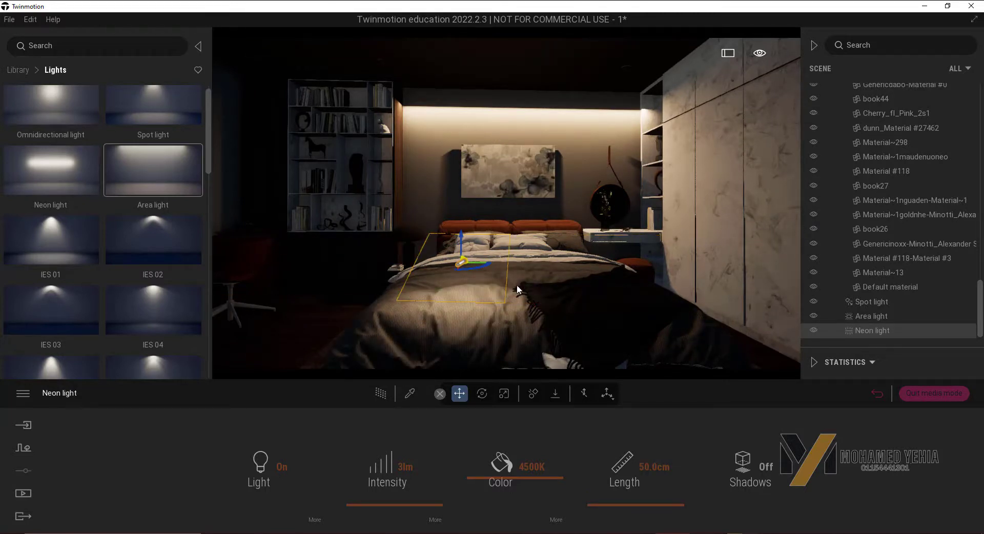
{"action": "key", "text": "Delete"}
{"action": "left_click", "coordinate": [872, 331]}
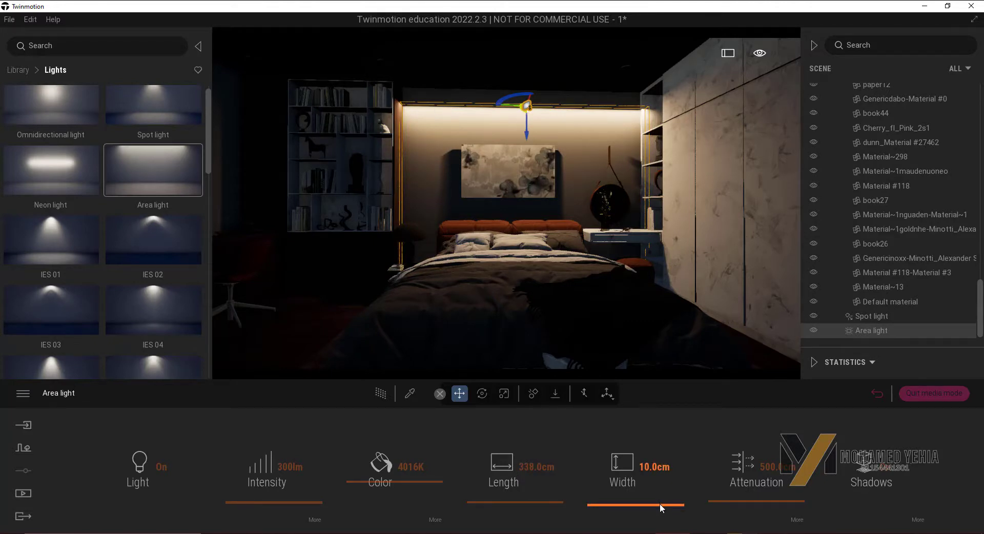
{"action": "left_click_drag", "start_coordinate": [660, 505], "coordinate": [665, 507]}
Step: Delete the area light, return the Library to its top level, and select the chaise and bedside lamp
{"action": "key", "text": "Delete"}
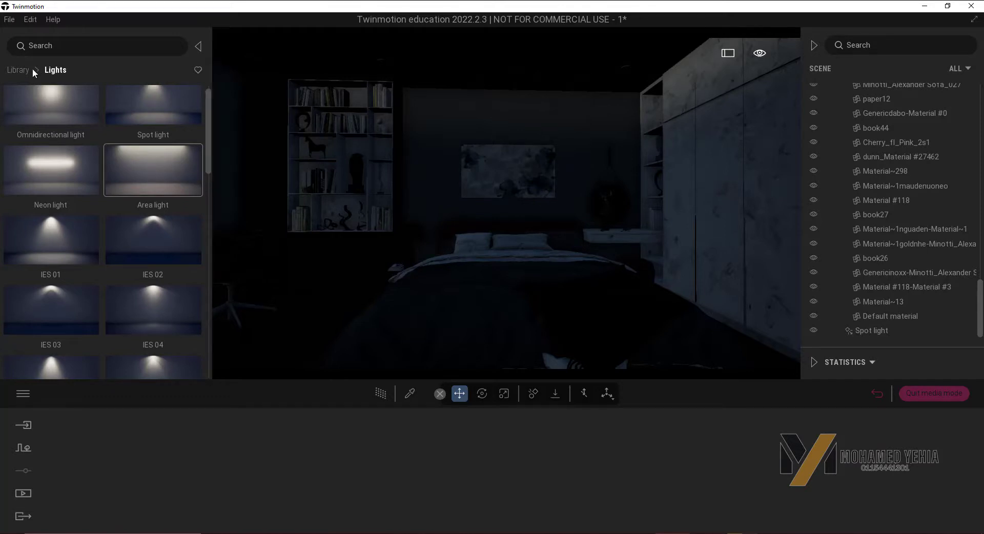
{"action": "left_click", "coordinate": [18, 71]}
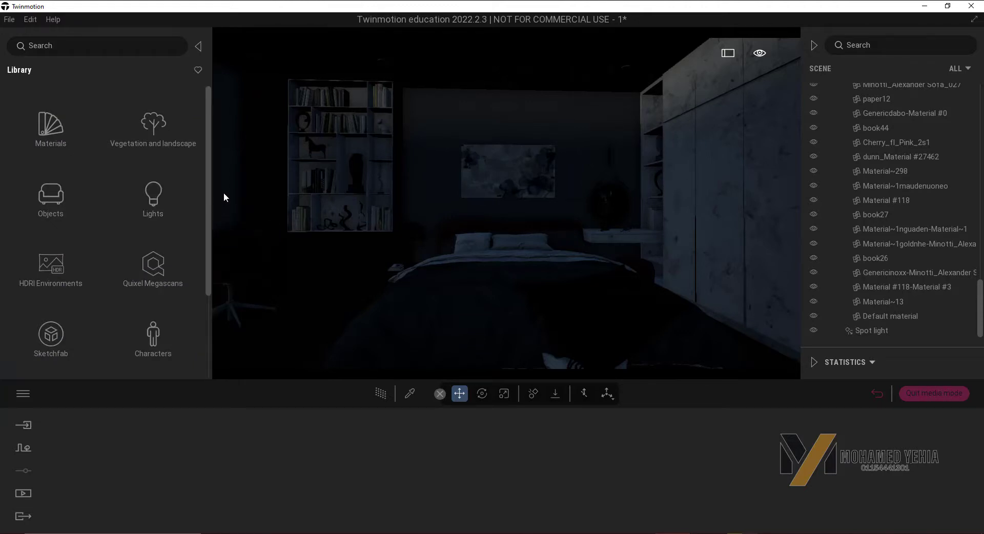
{"action": "left_click_drag", "start_coordinate": [347, 256], "coordinate": [312, 250]}
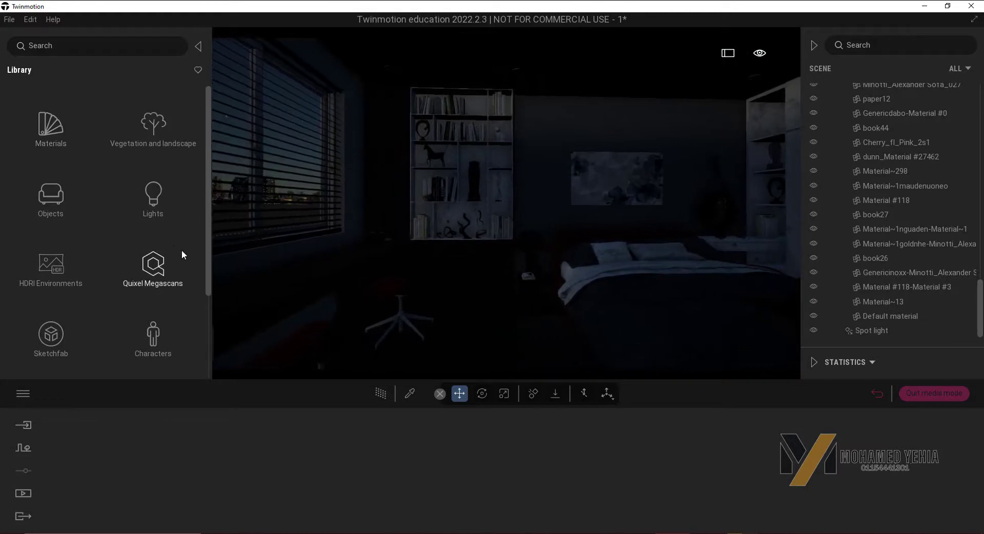
{"action": "left_click", "coordinate": [393, 291]}
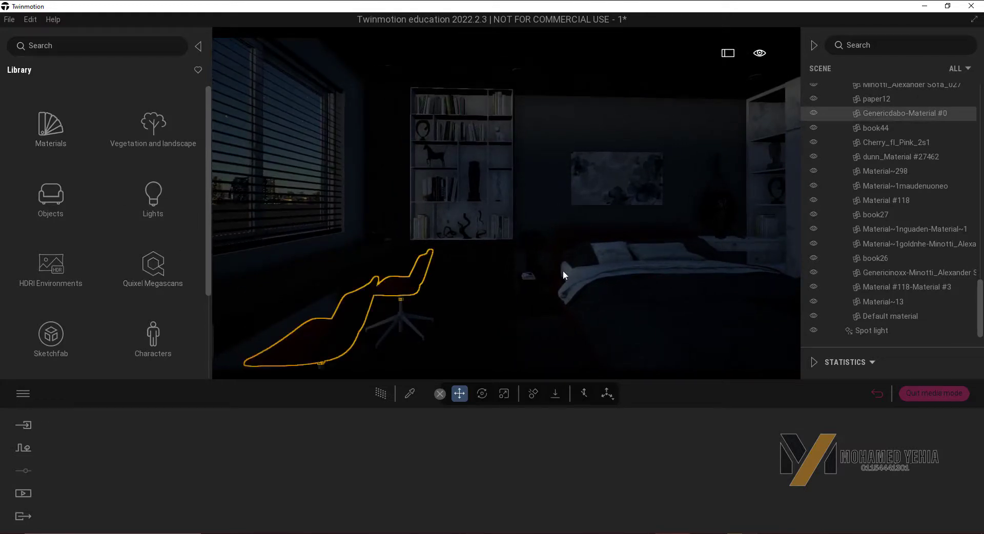
{"action": "left_click", "coordinate": [534, 275]}
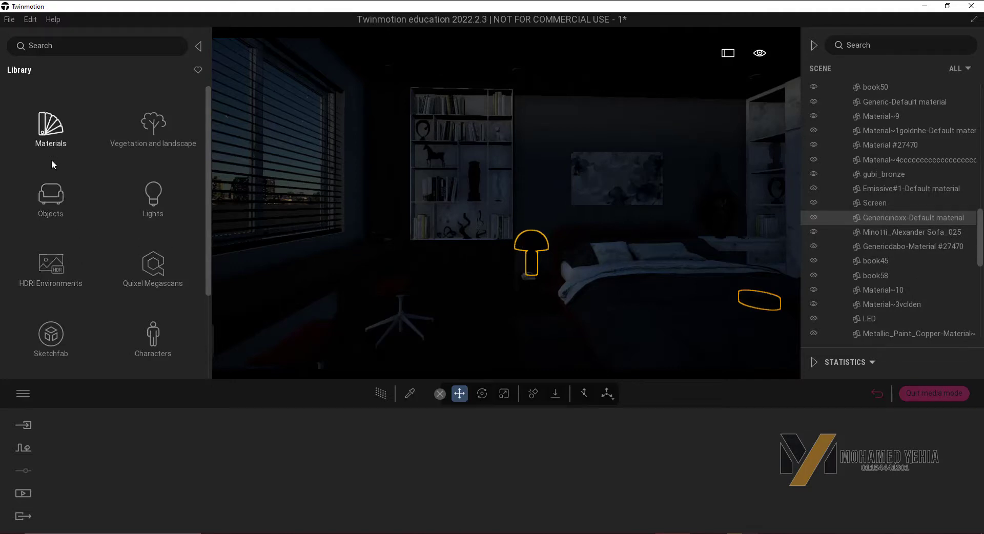
Step: Place the Bauln floor lamp from Objects > Home > Living room > Lamps beside the bed
{"action": "left_click", "coordinate": [51, 196]}
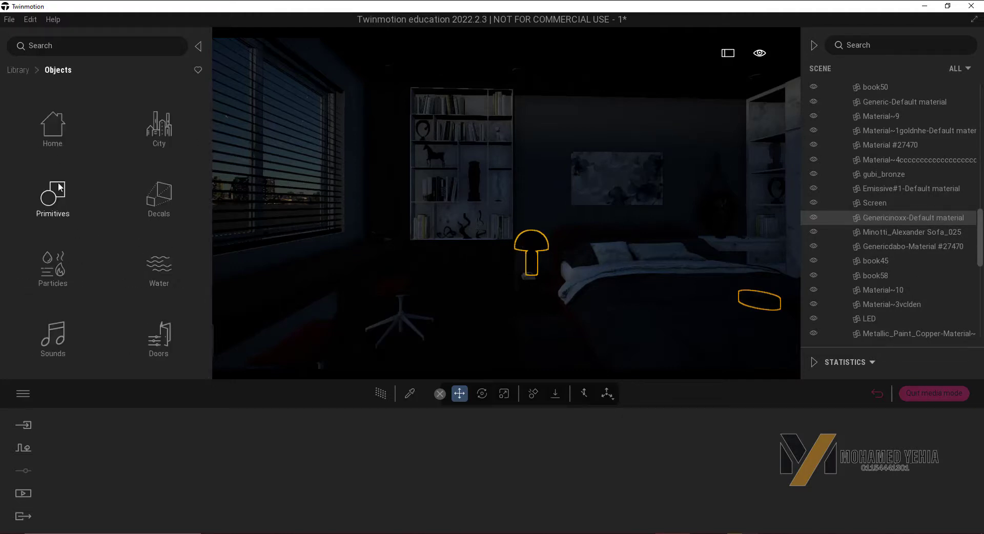
{"action": "left_click", "coordinate": [53, 128]}
{"action": "left_click", "coordinate": [59, 139]}
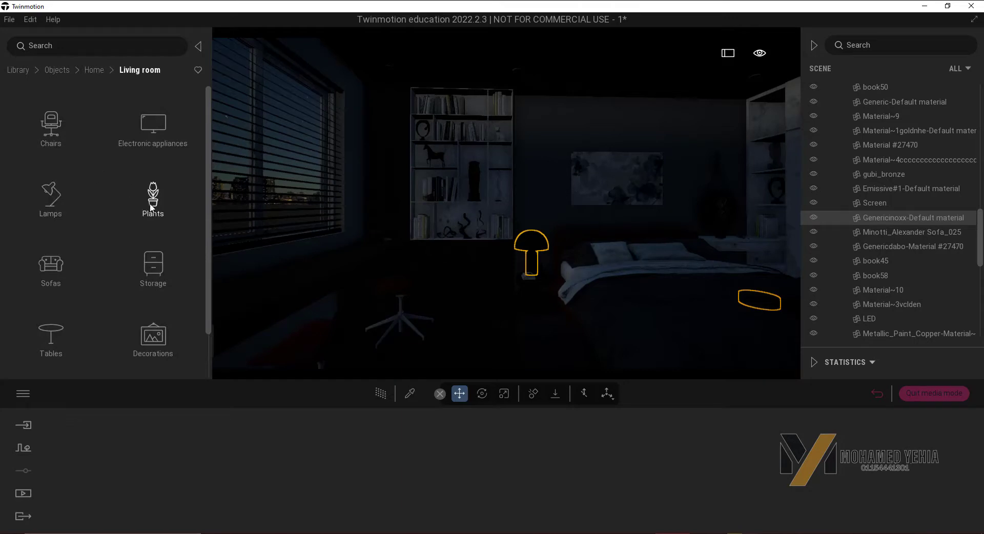
{"action": "left_click", "coordinate": [51, 192]}
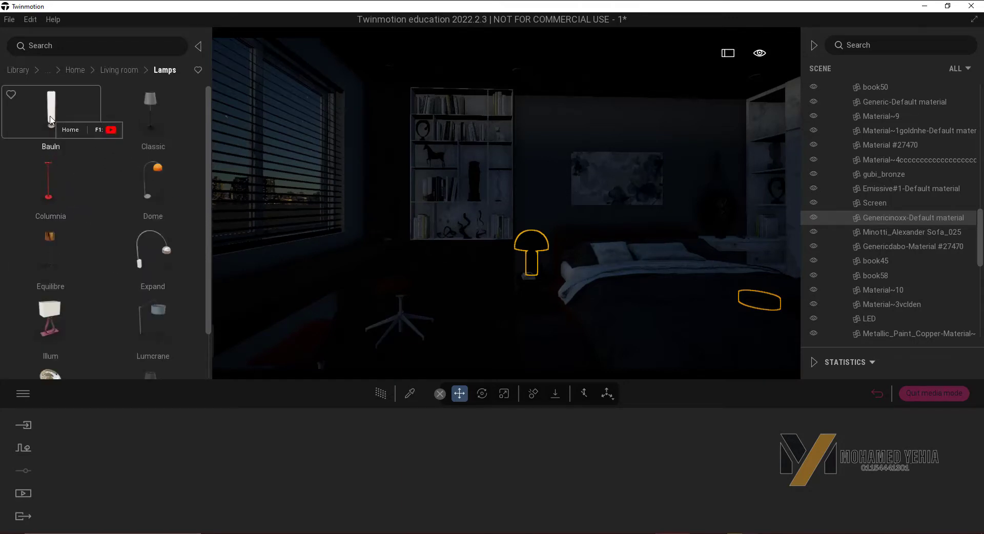
{"action": "left_click_drag", "start_coordinate": [50, 119], "coordinate": [501, 340]}
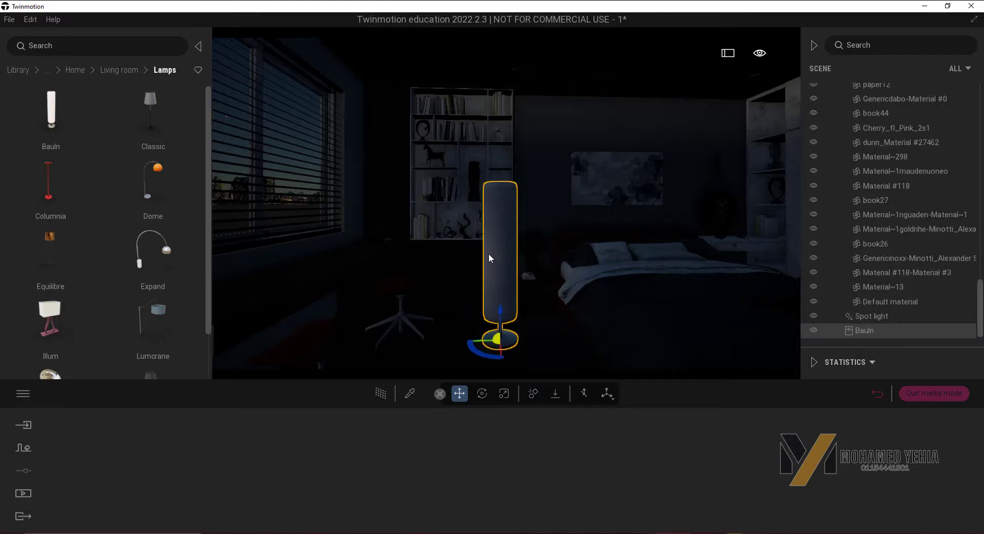
Step: Browse the Library to Materials and open the Neons collection
{"action": "left_click", "coordinate": [75, 70]}
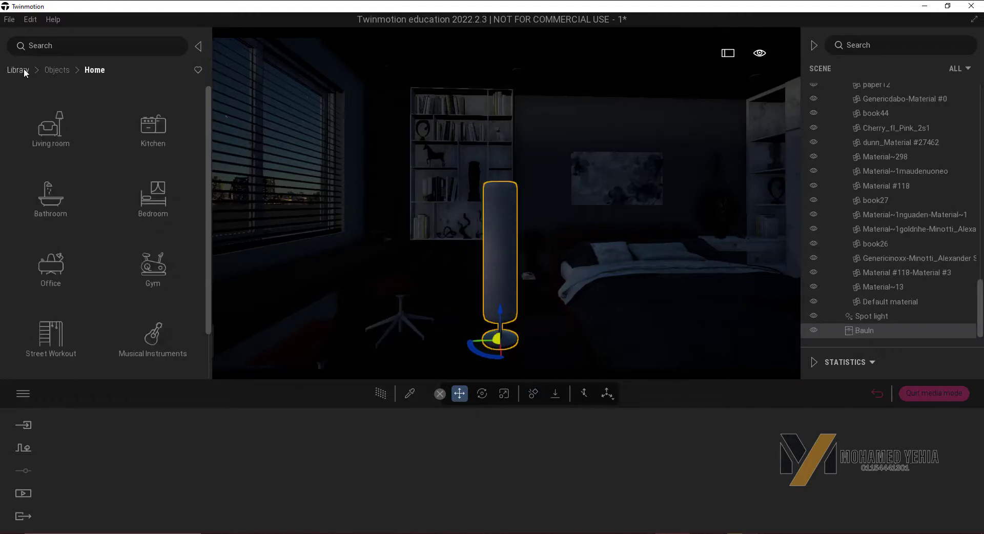
{"action": "left_click", "coordinate": [20, 70]}
{"action": "left_click", "coordinate": [50, 136]}
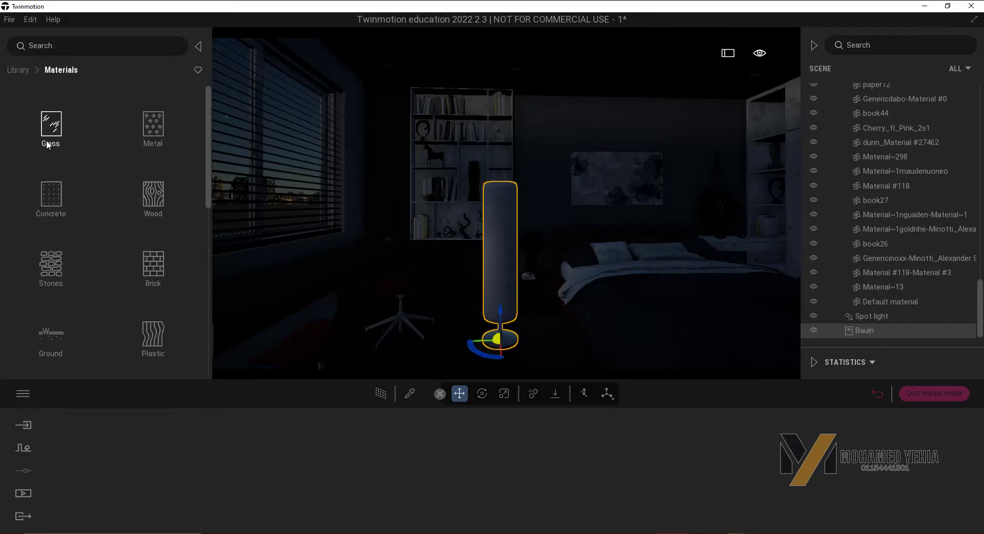
{"action": "scroll", "coordinate": [131, 268], "scroll_direction": "down", "scroll_amount": 2}
{"action": "scroll", "coordinate": [131, 266], "scroll_direction": "down", "scroll_amount": 2}
{"action": "scroll", "coordinate": [132, 265], "scroll_direction": "down", "scroll_amount": 2}
{"action": "scroll", "coordinate": [133, 265], "scroll_direction": "down", "scroll_amount": 2}
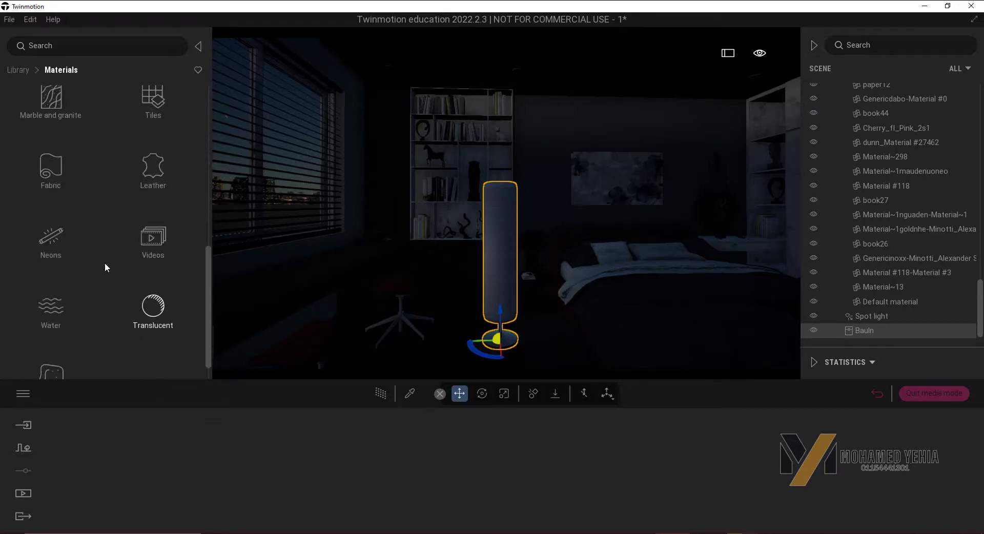
{"action": "left_click", "coordinate": [53, 245]}
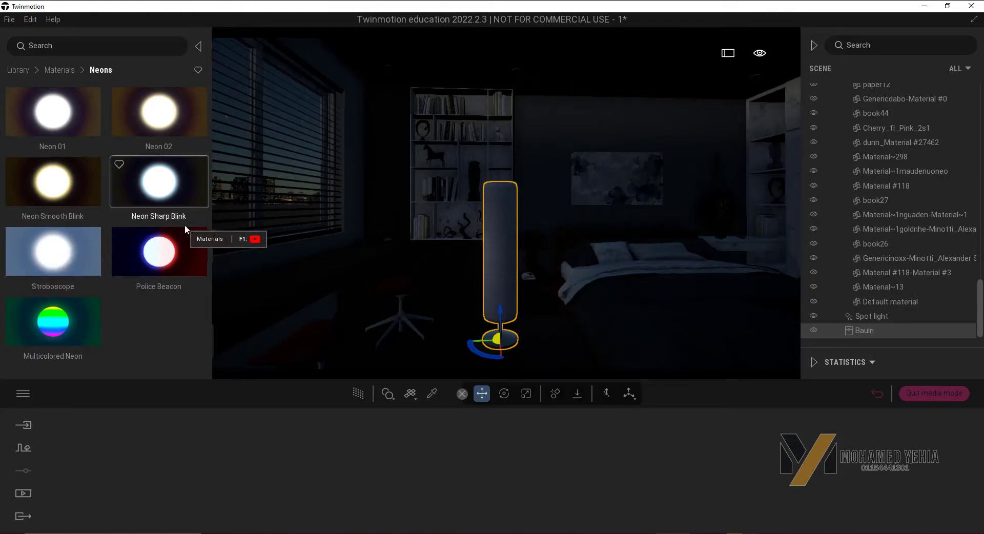
Step: Try Sharp Blink, Police Beacon and Smooth Blink on the lamp, ending on the plain white neon
{"action": "left_click_drag", "start_coordinate": [163, 182], "coordinate": [503, 270]}
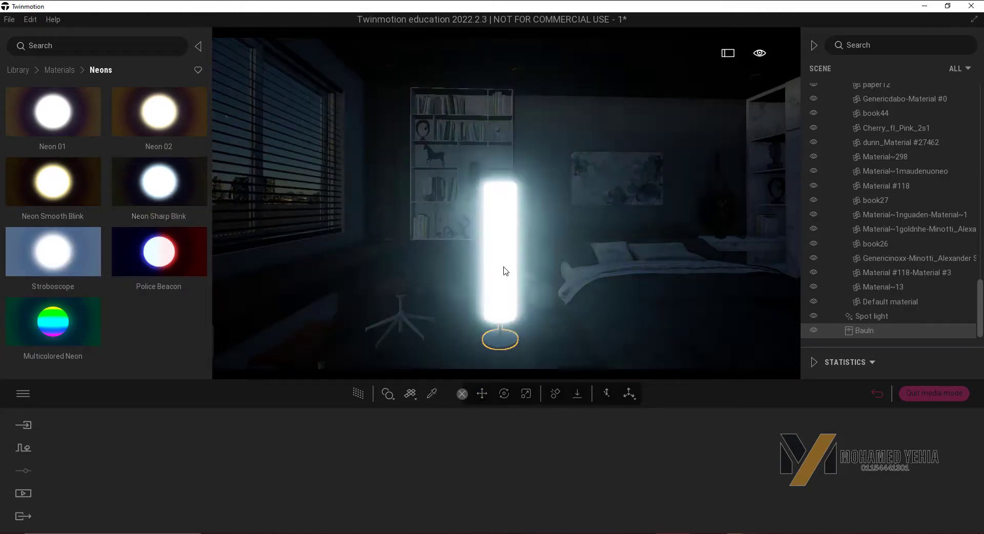
{"action": "left_click_drag", "start_coordinate": [159, 251], "coordinate": [495, 276]}
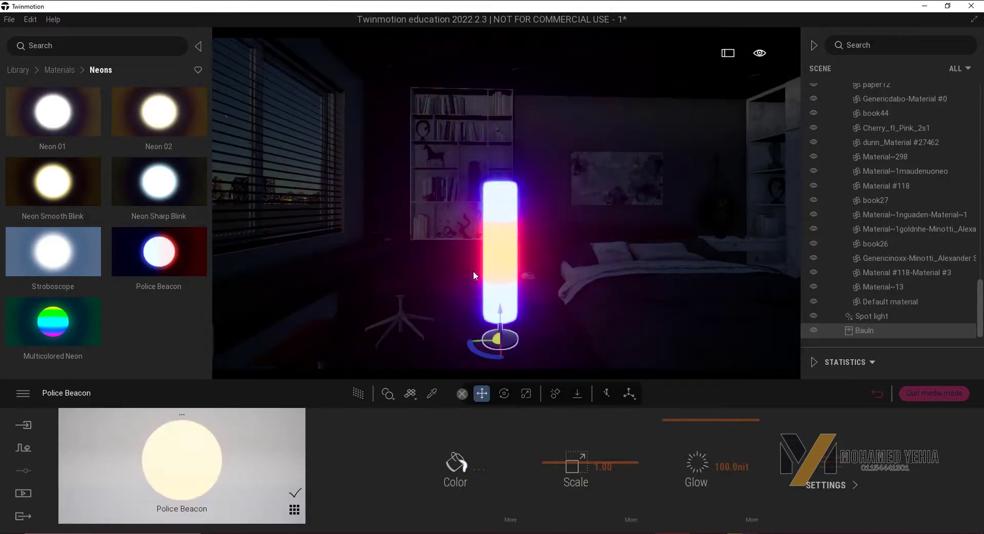
{"action": "left_click_drag", "start_coordinate": [97, 187], "coordinate": [496, 271]}
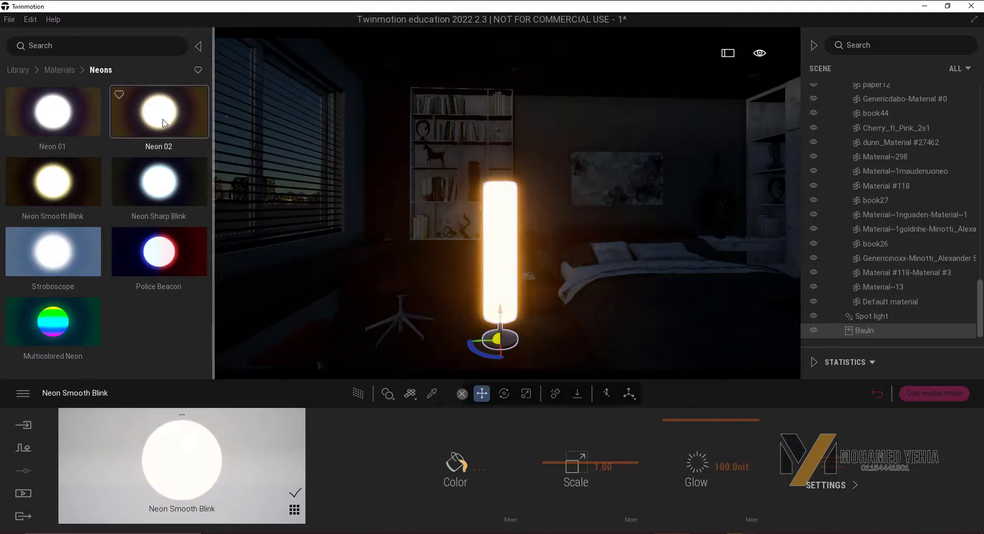
{"action": "left_click_drag", "start_coordinate": [159, 112], "coordinate": [500, 257]}
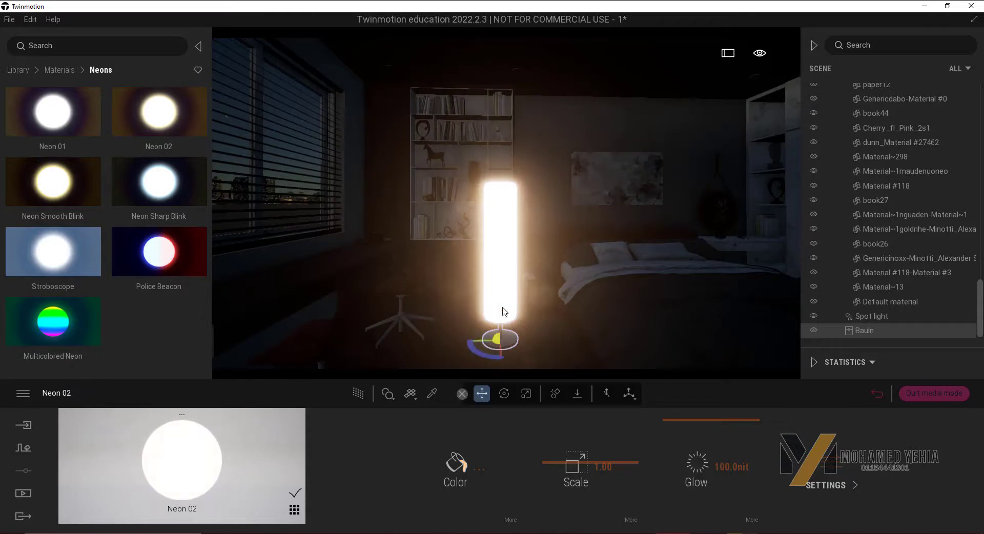
Step: Set the lamp's neon material scale to 0.98 and lower its glow to 21.4 nit
{"action": "left_click", "coordinate": [382, 207]}
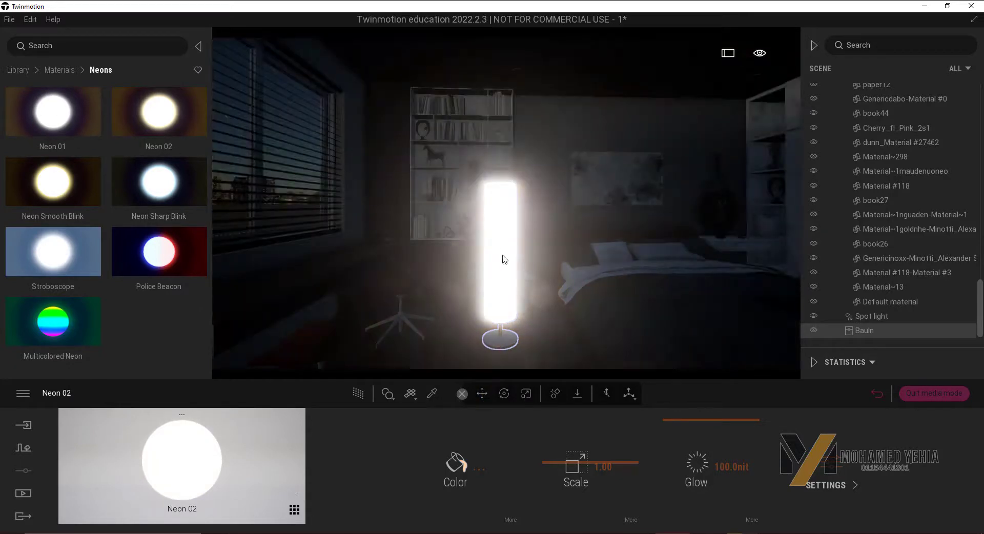
{"action": "left_click", "coordinate": [521, 350]}
{"action": "mouse_move", "coordinate": [576, 464]}
{"action": "left_mouse_down"}
{"action": "mouse_move", "coordinate": [577, 501]}
{"action": "mouse_move", "coordinate": [578, 464]}
{"action": "left_mouse_up"}
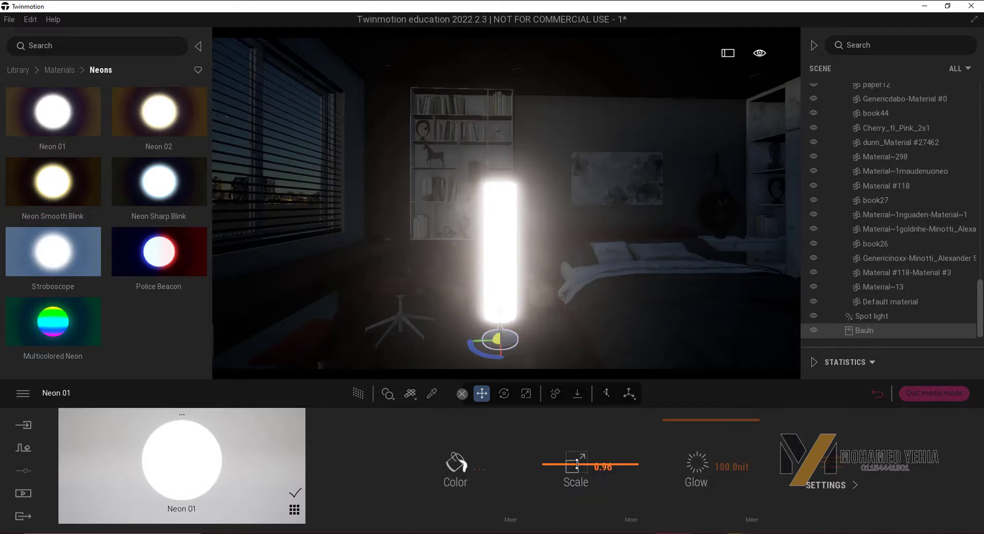
{"action": "mouse_move", "coordinate": [697, 421]}
{"action": "left_mouse_down"}
{"action": "mouse_move", "coordinate": [716, 495]}
{"action": "mouse_move", "coordinate": [716, 486]}
{"action": "left_mouse_up"}
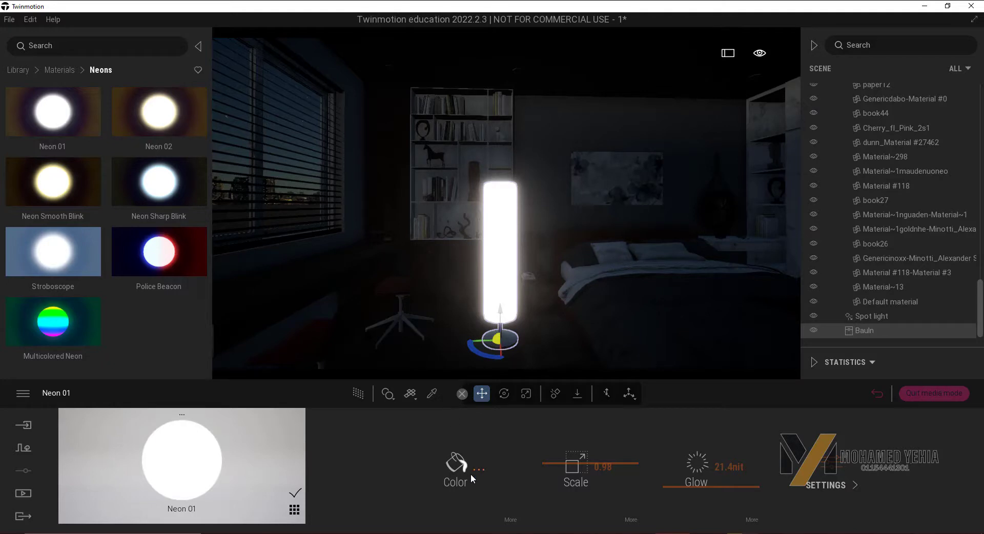
Step: Tint the lamp's Neon 01 colour red (FF3F3F) and check it in a path-traced preview
{"action": "left_click", "coordinate": [469, 471]}
{"action": "left_click", "coordinate": [450, 259]}
{"action": "left_click", "coordinate": [553, 361]}
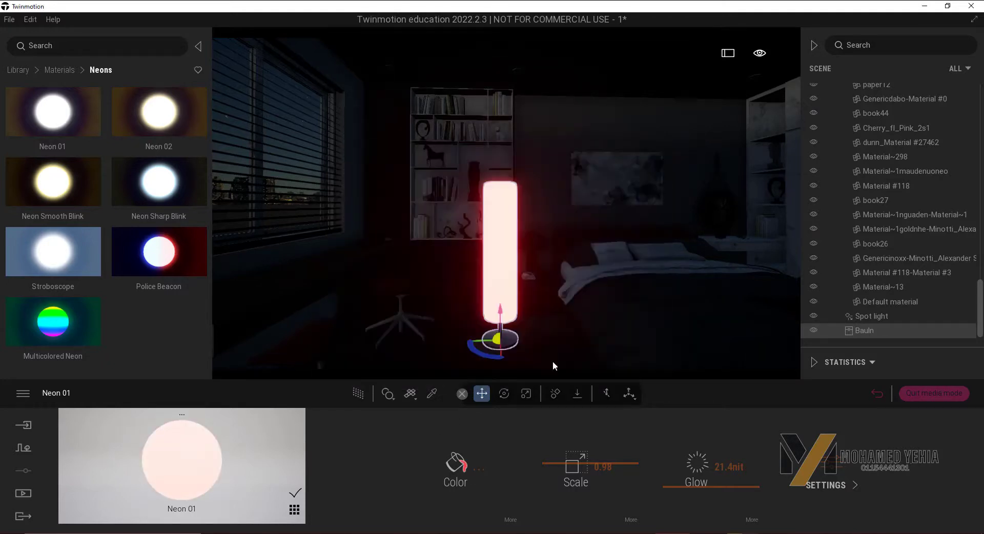
{"action": "left_click", "coordinate": [829, 470]}
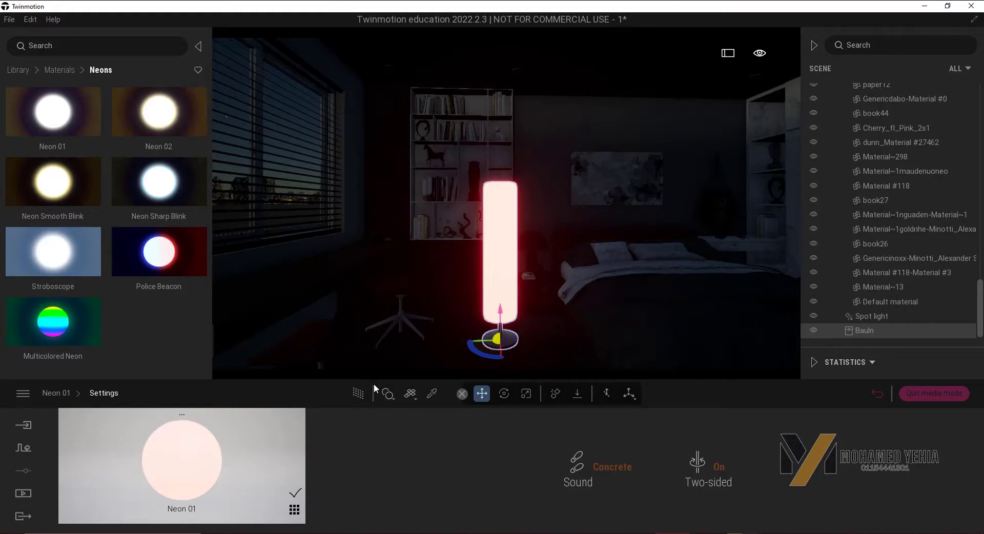
{"action": "left_click", "coordinate": [356, 393]}
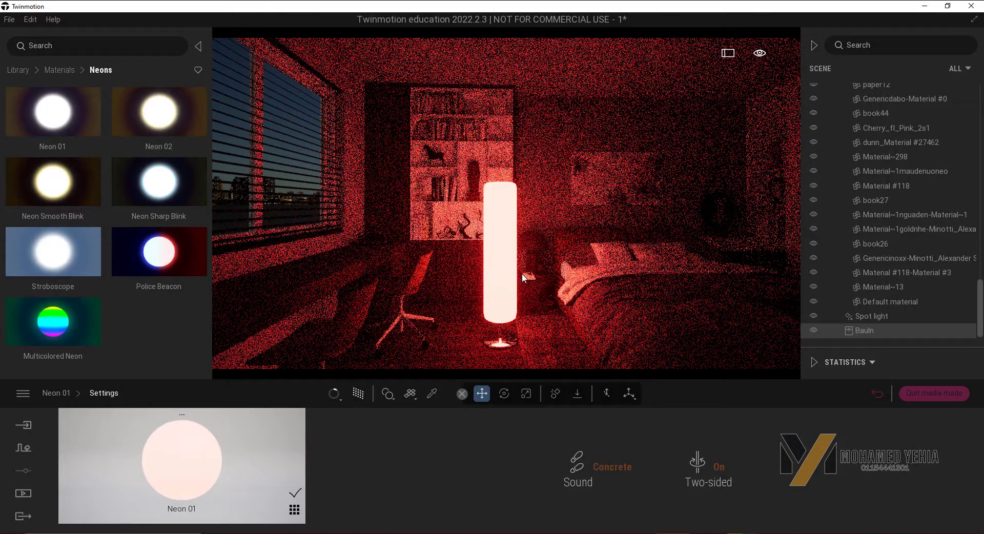
{"action": "left_click", "coordinate": [358, 394]}
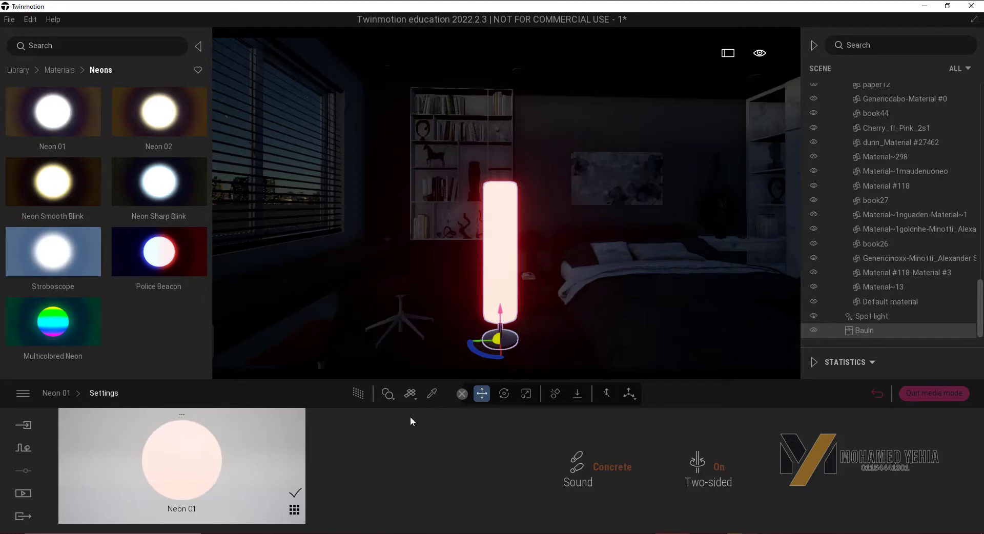
Step: Create a new blank material and apply it to the floor lamp
{"action": "left_click", "coordinate": [433, 394]}
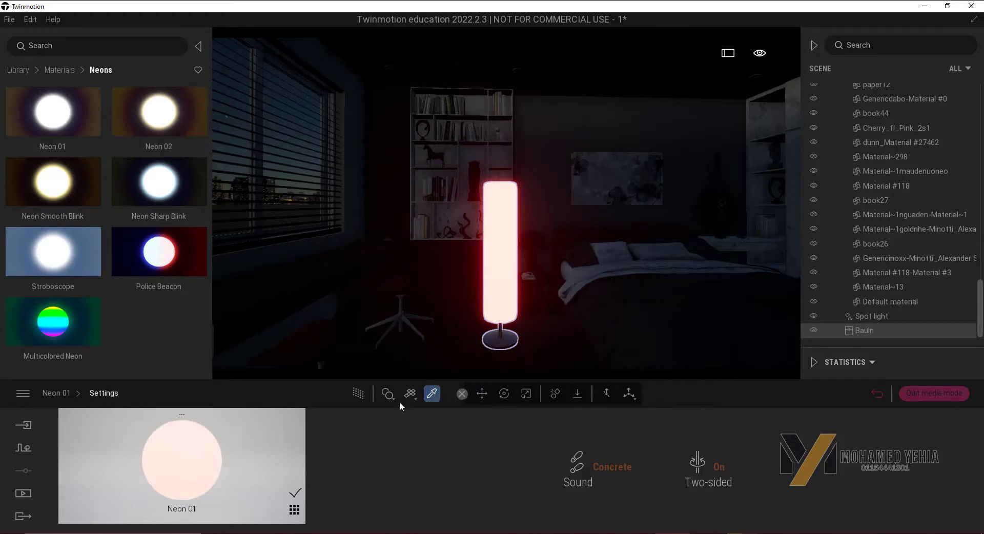
{"action": "left_click", "coordinate": [641, 331]}
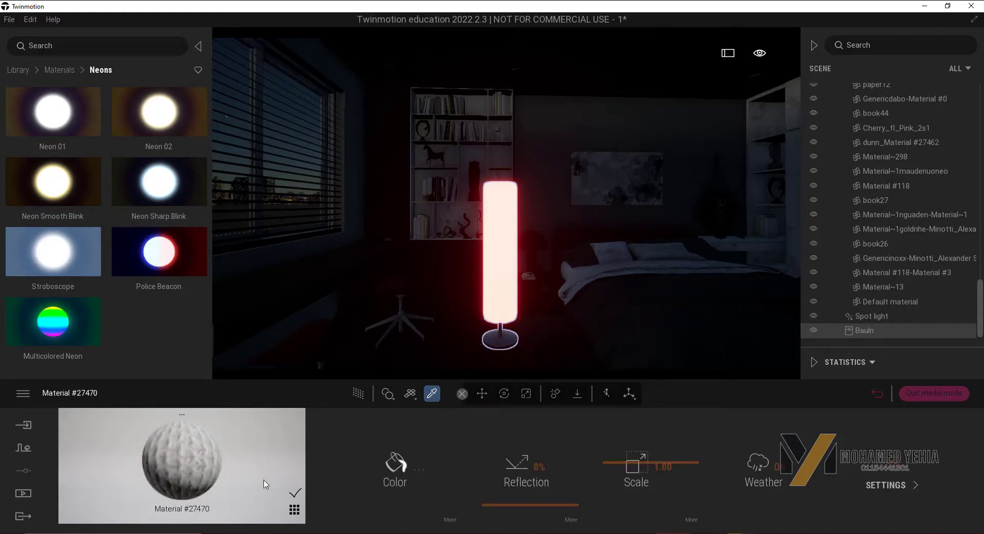
{"action": "left_click", "coordinate": [295, 511]}
{"action": "left_click", "coordinate": [98, 437]}
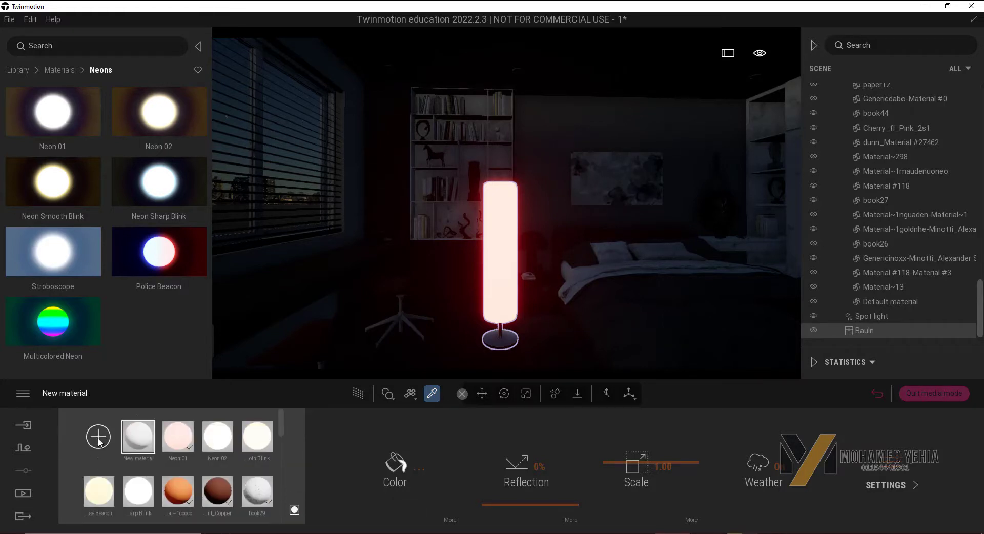
{"action": "mouse_move", "coordinate": [139, 437]}
{"action": "left_mouse_down"}
{"action": "mouse_move", "coordinate": [325, 378]}
{"action": "mouse_move", "coordinate": [493, 294]}
{"action": "left_mouse_up"}
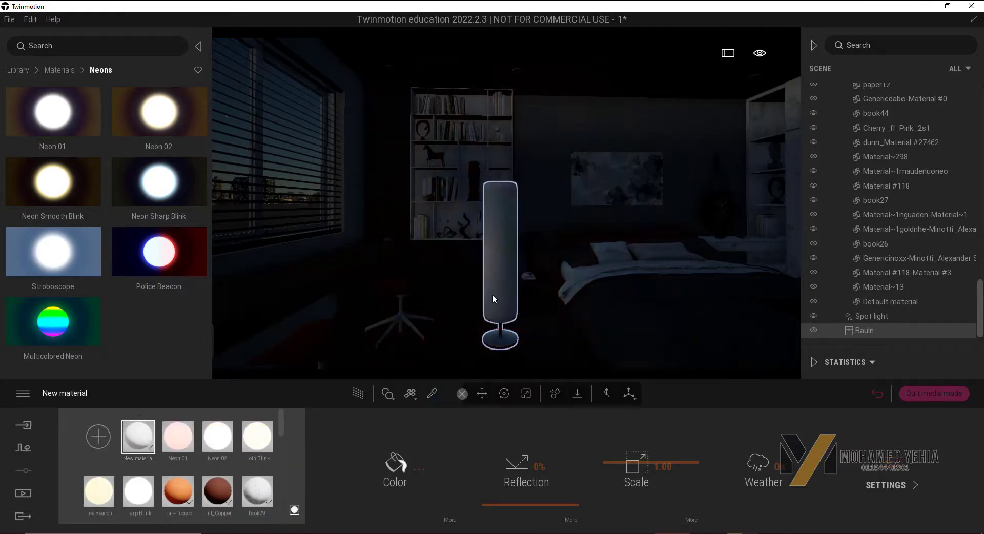
{"action": "left_click", "coordinate": [498, 299]}
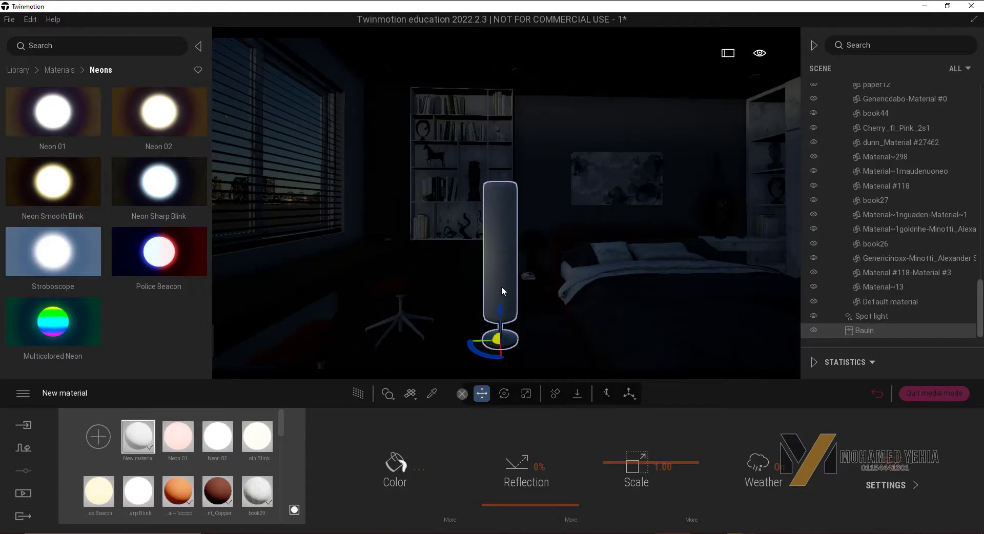
Step: Set the new material's Glow to 3.0, then 5.0 nit
{"action": "left_click", "coordinate": [892, 481]}
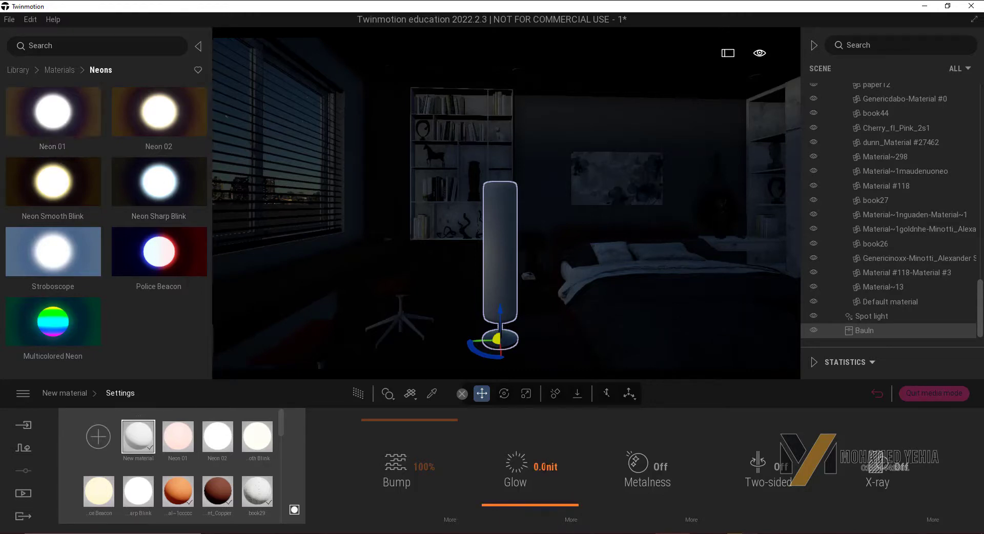
{"action": "left_click", "coordinate": [546, 467]}
{"action": "type", "text": "3"}
{"action": "key", "text": "Return"}
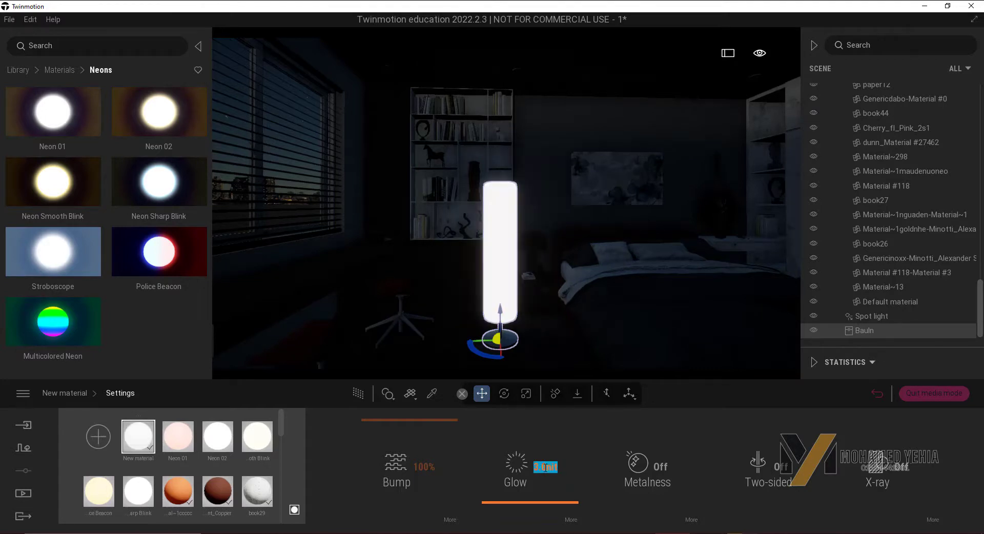
{"action": "type", "text": "5"}
{"action": "key", "text": "Return"}
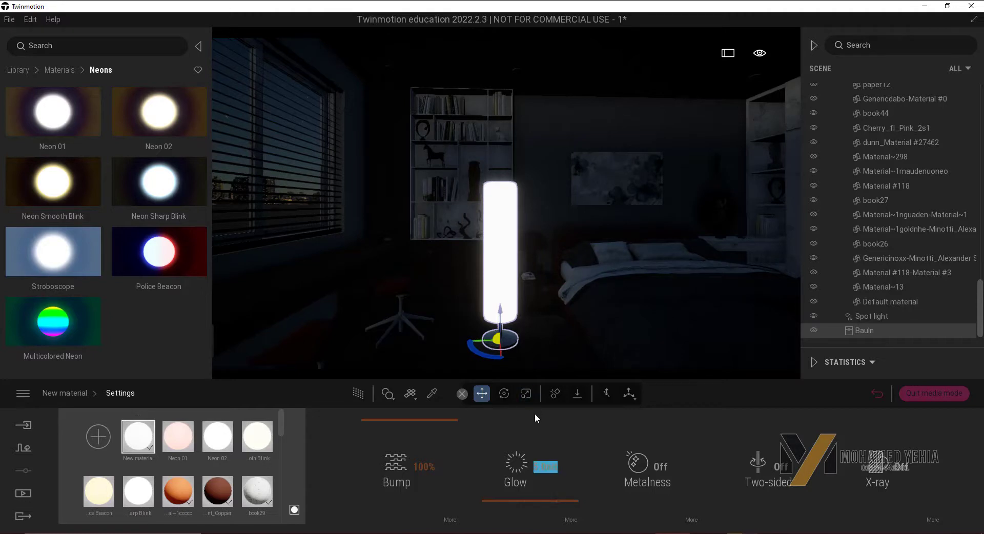
{"action": "left_click", "coordinate": [517, 73]}
Step: Zoom and orbit the view in on the ceiling downlights
{"action": "double_click", "coordinate": [517, 73]}
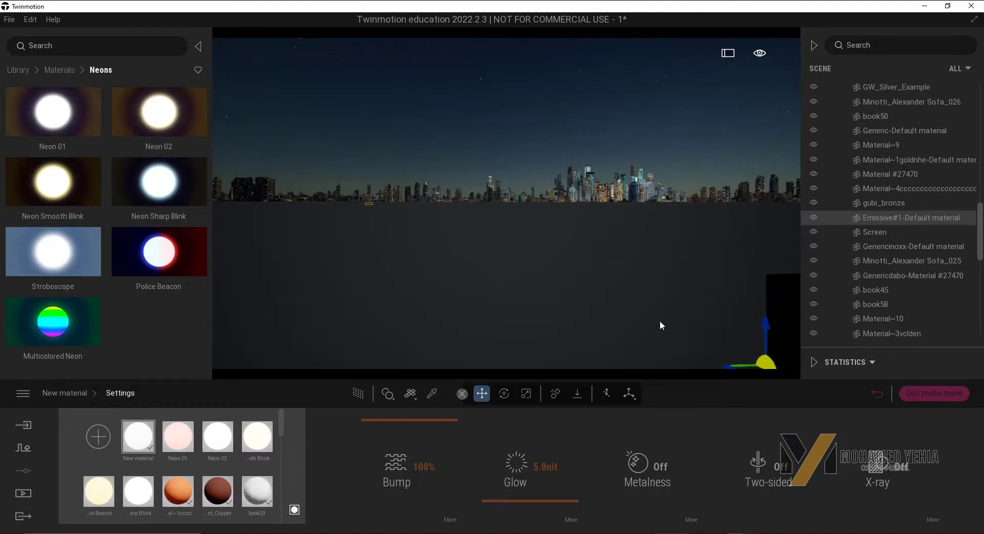
{"action": "scroll", "coordinate": [660, 321], "scroll_direction": "up", "scroll_amount": 5}
{"action": "scroll", "coordinate": [659, 319], "scroll_direction": "up", "scroll_amount": 5}
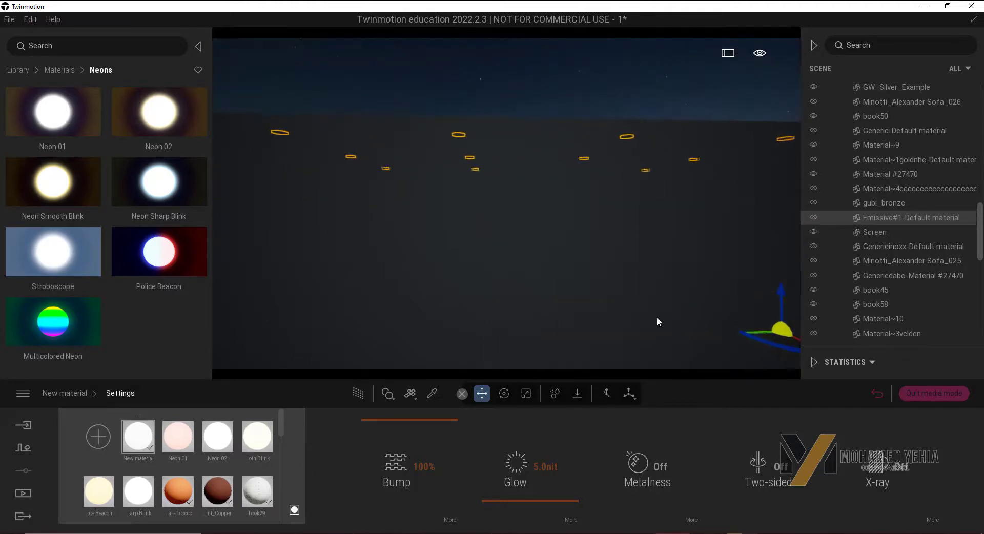
{"action": "scroll", "coordinate": [450, 172], "scroll_direction": "up", "scroll_amount": 3}
{"action": "scroll", "coordinate": [434, 117], "scroll_direction": "up", "scroll_amount": 3}
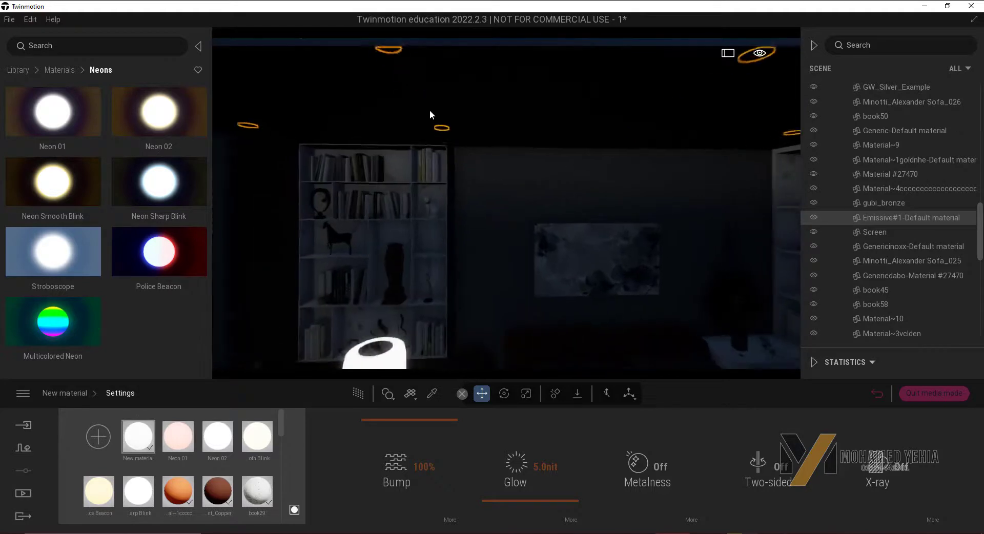
{"action": "left_click_drag", "start_coordinate": [429, 121], "coordinate": [451, 159]}
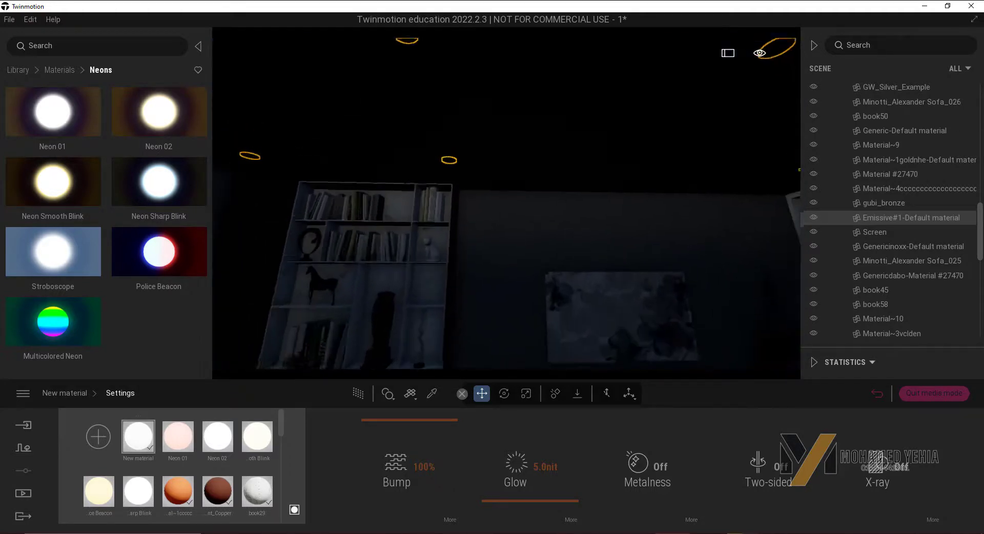
{"action": "scroll", "coordinate": [441, 162], "scroll_direction": "up", "scroll_amount": 2}
{"action": "scroll", "coordinate": [423, 145], "scroll_direction": "up", "scroll_amount": 2}
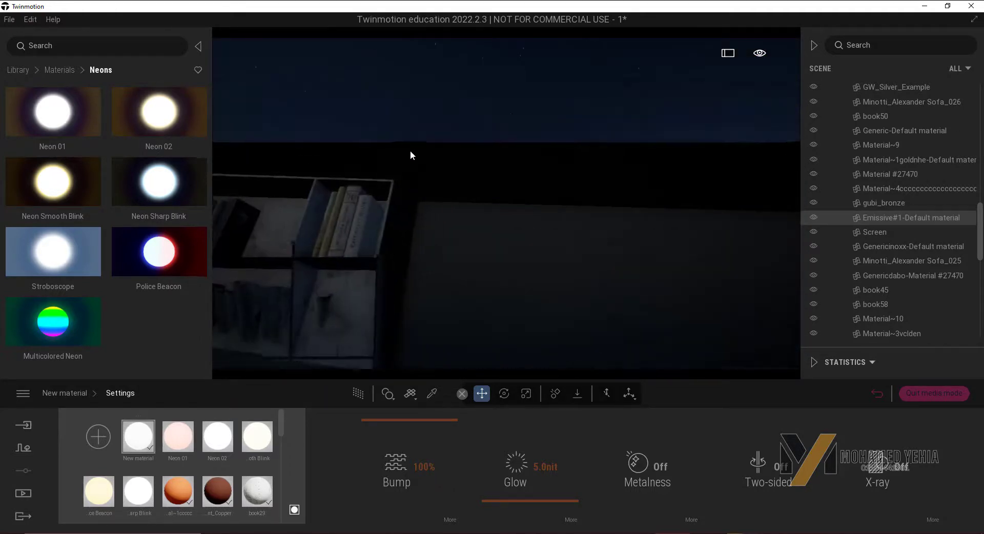
{"action": "scroll", "coordinate": [410, 150], "scroll_direction": "up", "scroll_amount": 2}
{"action": "scroll", "coordinate": [429, 159], "scroll_direction": "down", "scroll_amount": 5}
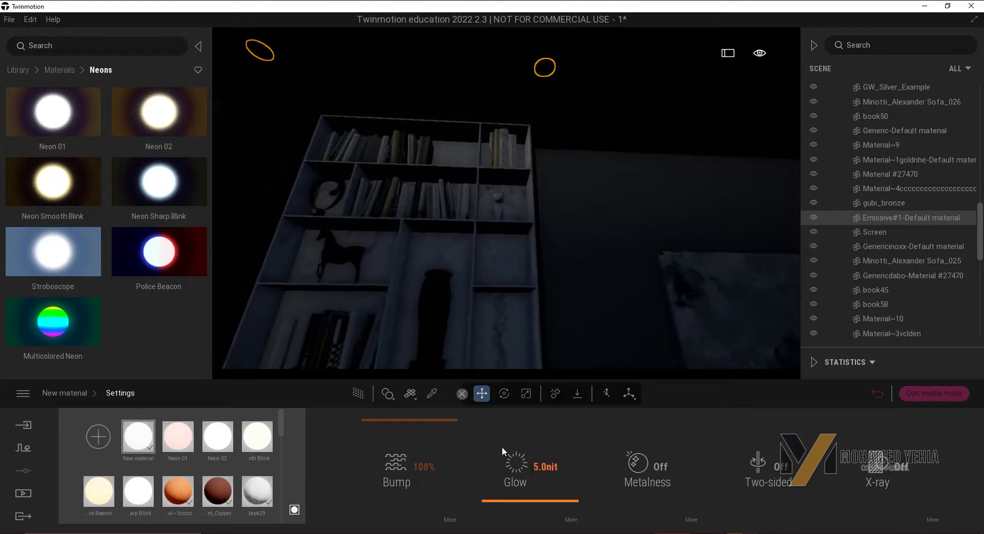
Step: Sample the downlights' Emissive#1 material and set its Glow to 3.0 nit
{"action": "left_click", "coordinate": [430, 393]}
{"action": "left_click", "coordinate": [536, 74]}
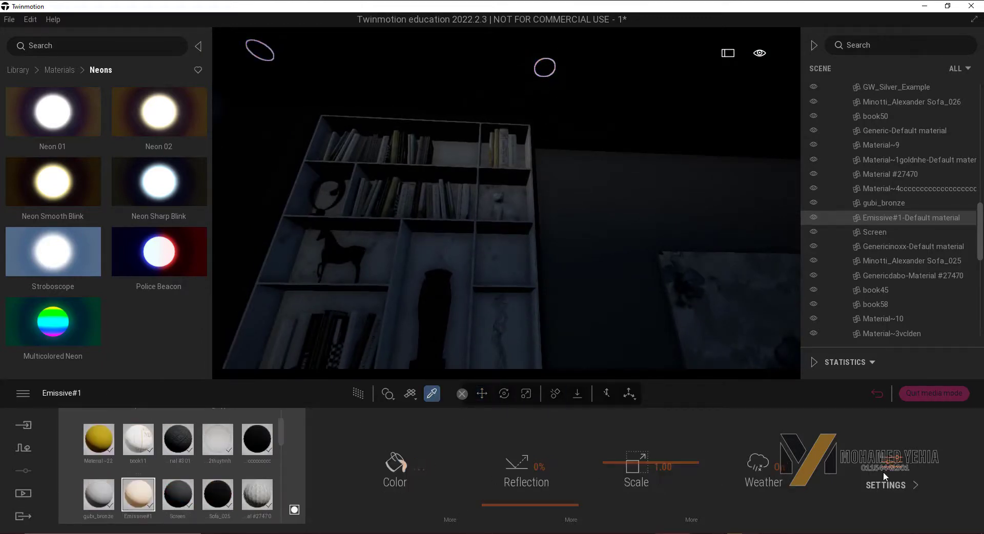
{"action": "left_click", "coordinate": [886, 479]}
{"action": "left_click", "coordinate": [545, 466]}
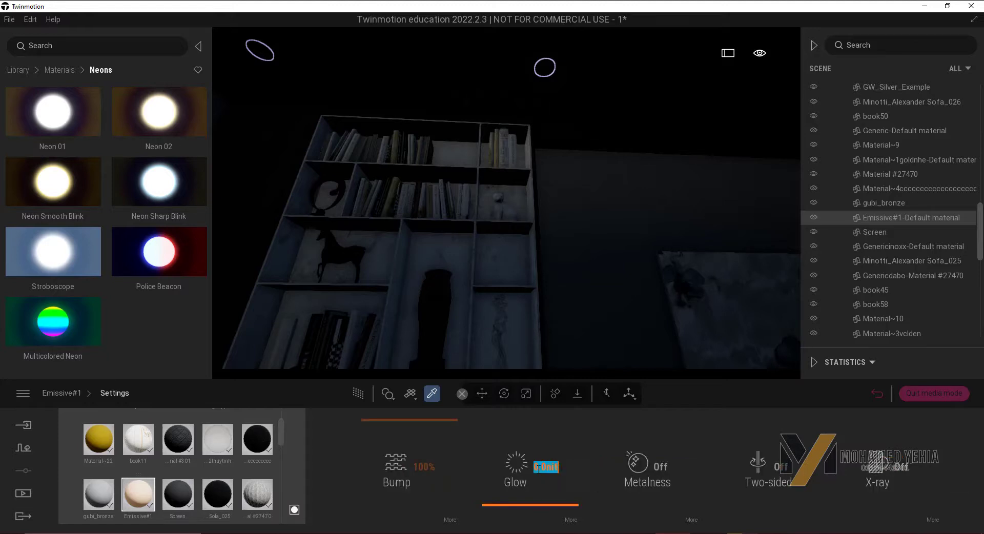
{"action": "type", "text": "3"}
{"action": "key", "text": "Return"}
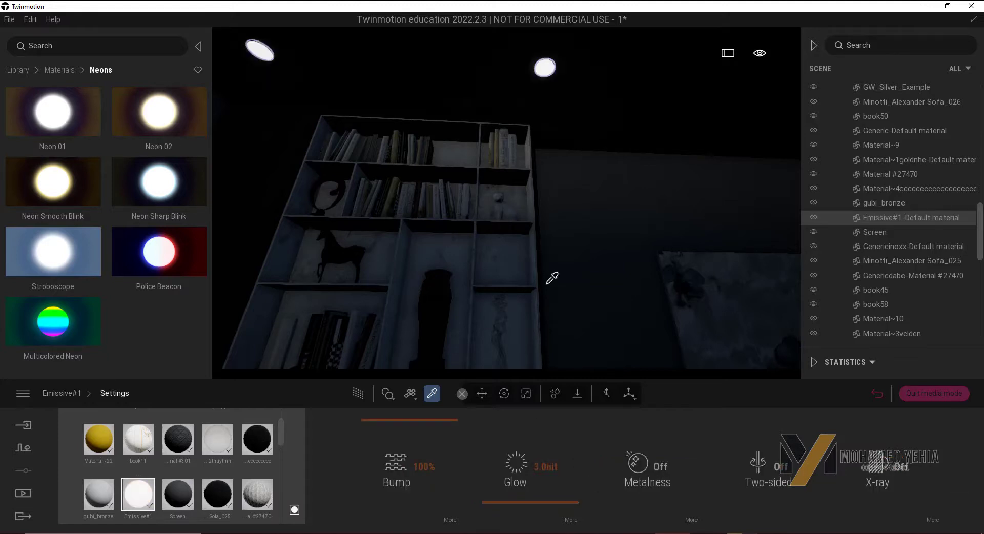
{"action": "scroll", "coordinate": [579, 150], "scroll_direction": "down", "scroll_amount": 2}
{"action": "scroll", "coordinate": [583, 146], "scroll_direction": "down", "scroll_amount": 3}
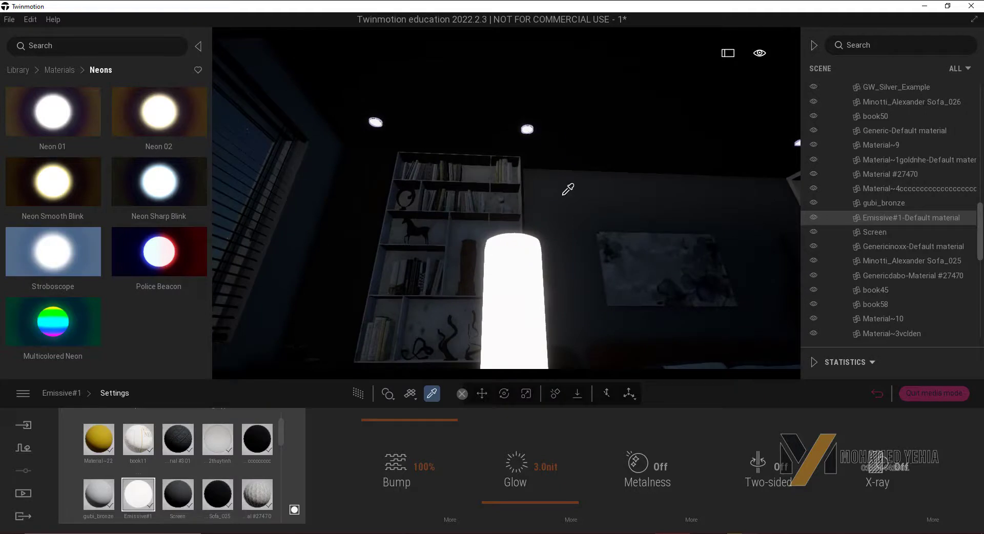
Step: Jump to the saved Image2 camera view of the bedroom from the Media images
{"action": "left_click", "coordinate": [23, 493]}
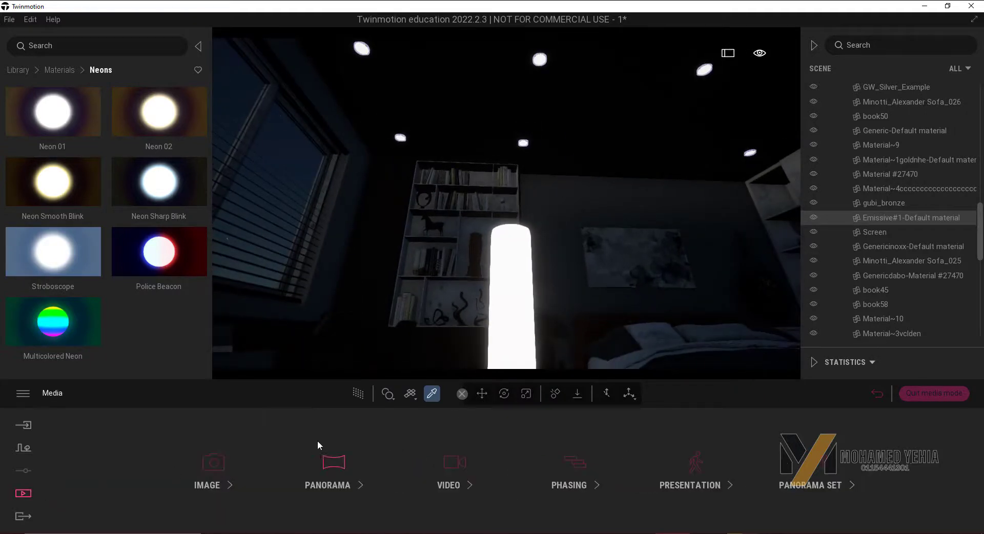
{"action": "left_click", "coordinate": [211, 469]}
{"action": "left_click", "coordinate": [268, 441]}
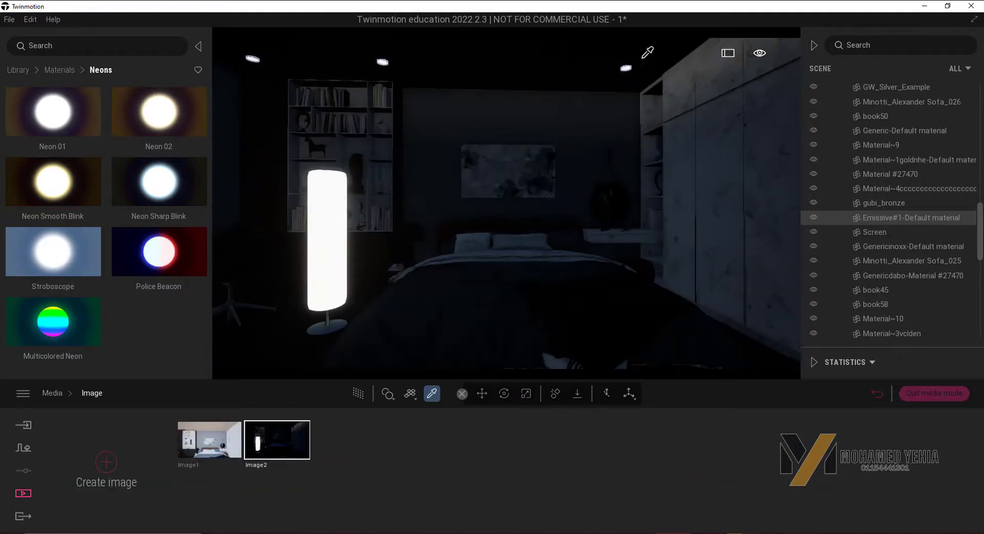
Step: Switch back to the Move tool and return the Library to its top-level categories
{"action": "key", "text": "Escape"}
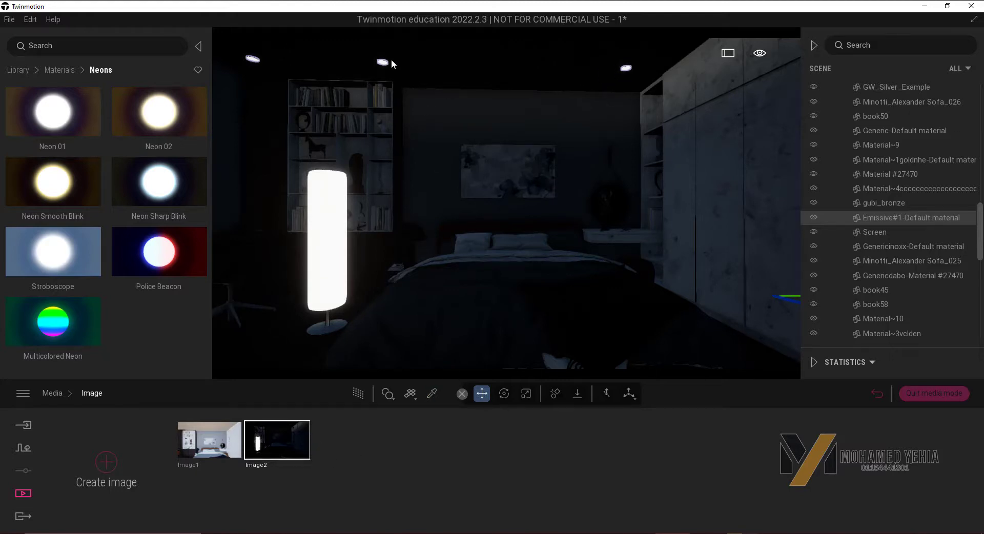
{"action": "left_click", "coordinate": [60, 71]}
{"action": "left_click", "coordinate": [20, 71]}
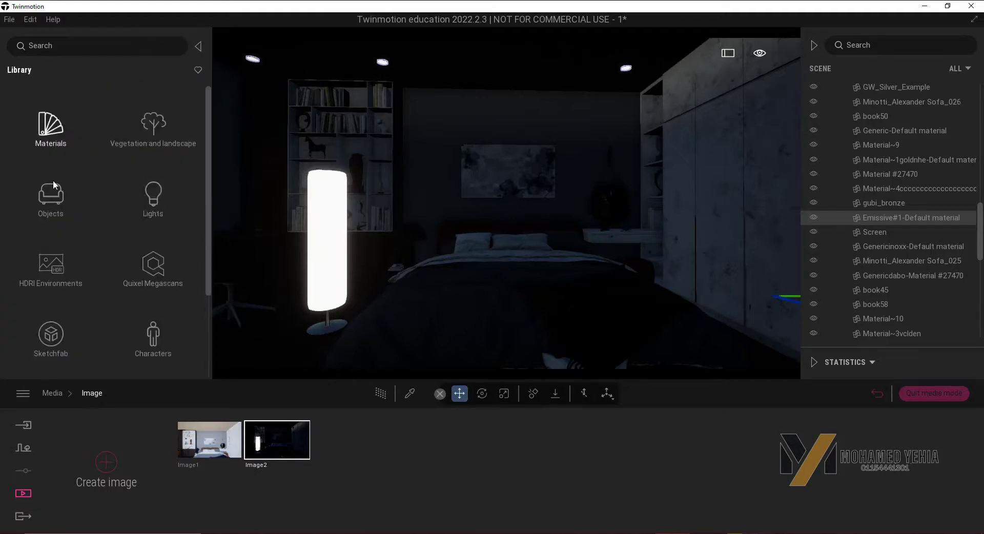